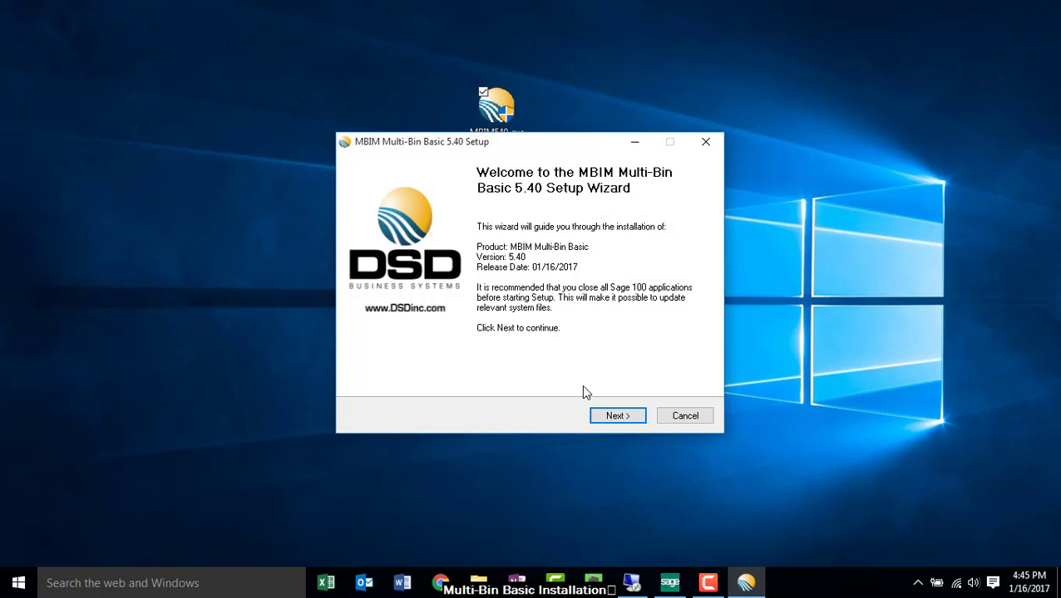
Begin the MBIM Multi-Bin Basic 5.40 setup and accept the terms of the license agreement
{"action": "left_click", "coordinate": [627, 421]}
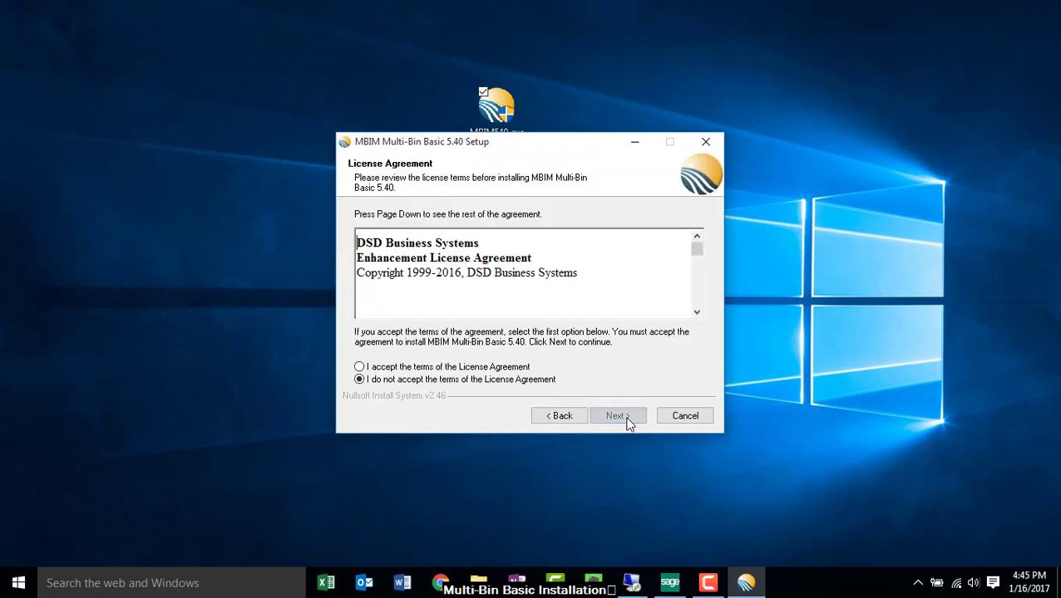
{"action": "left_click", "coordinate": [484, 370]}
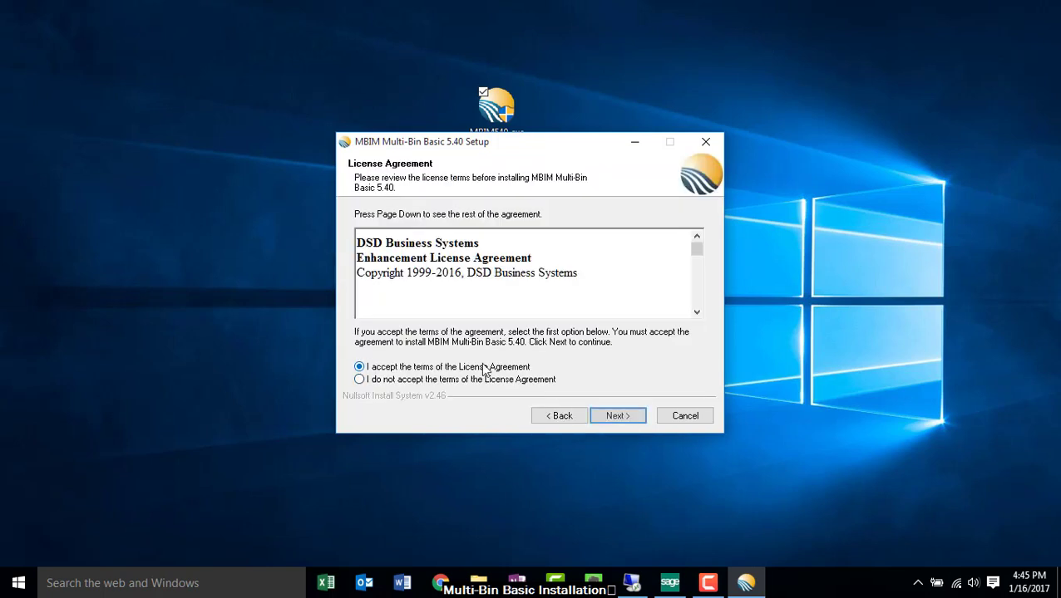
{"action": "left_click", "coordinate": [632, 424]}
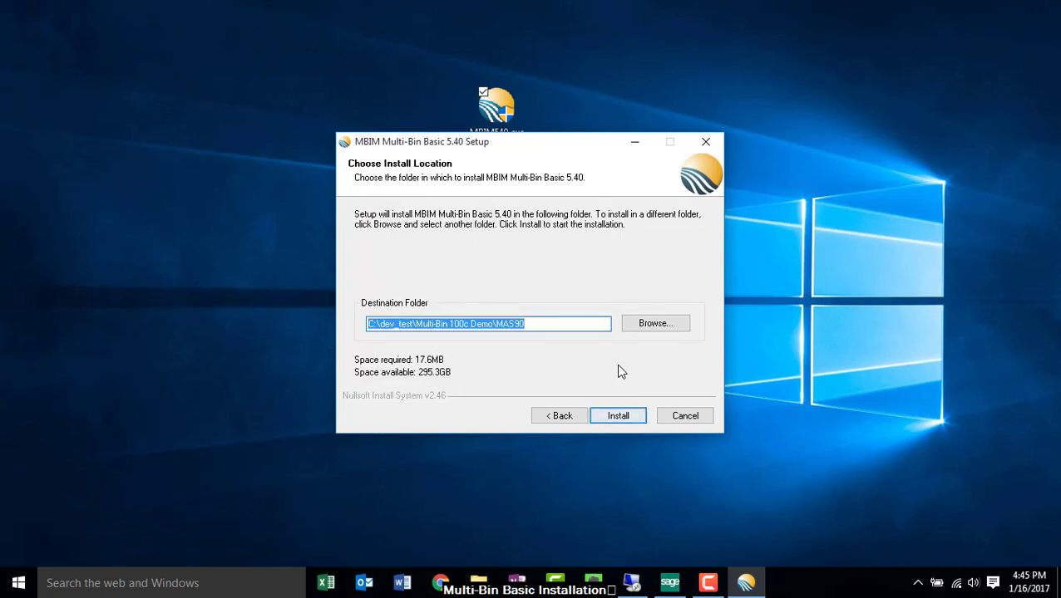
Install Multi-Bin Basic into the folder C:\dev_test\Multi-Bin 100c Demo\MAS90 and finish the setup wizard
{"action": "left_click", "coordinate": [592, 323]}
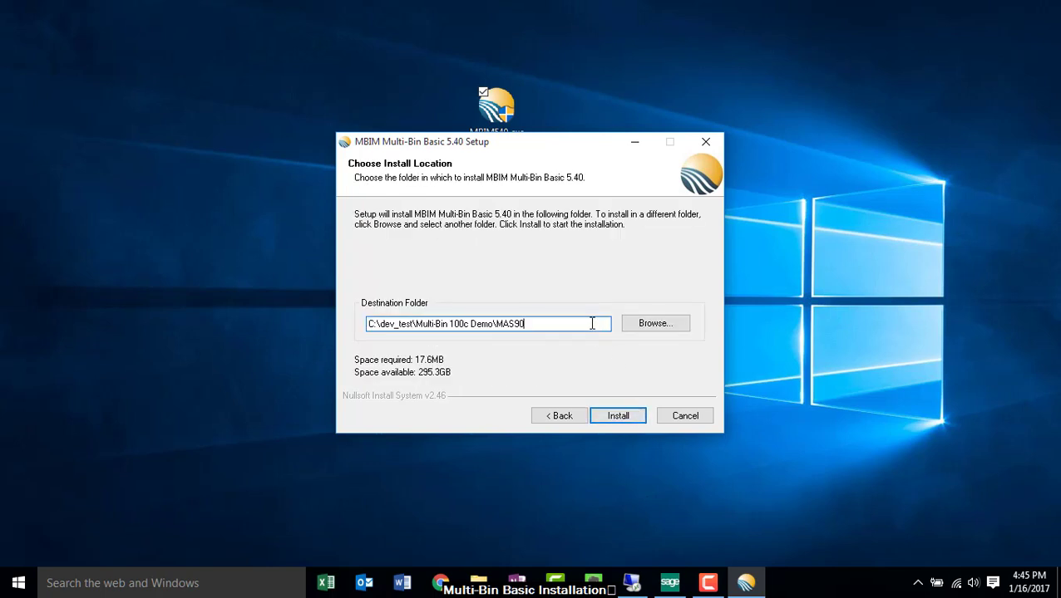
{"action": "left_click_drag", "start_coordinate": [592, 324], "coordinate": [329, 315]}
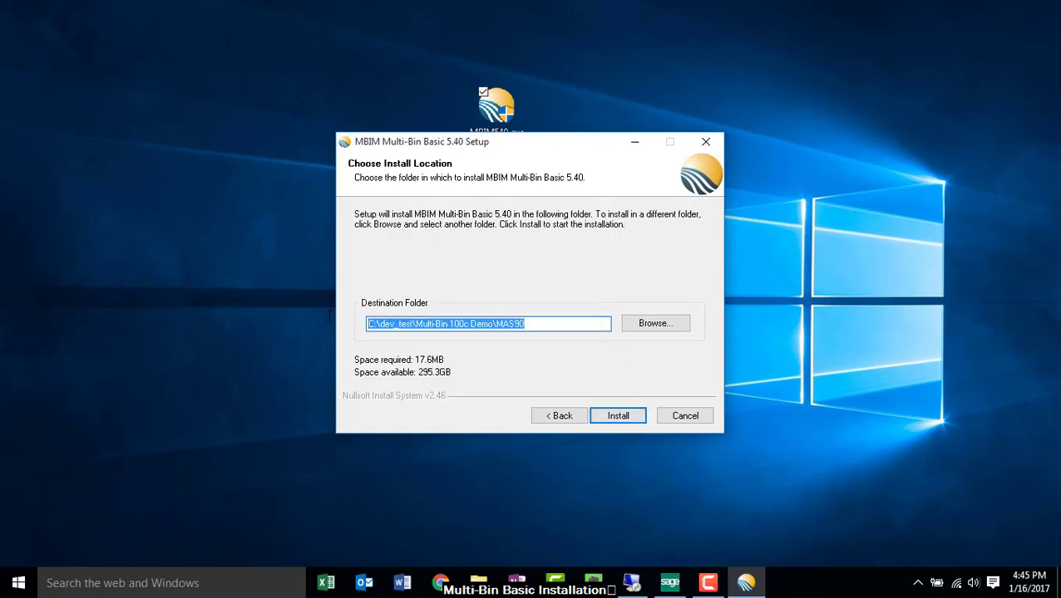
{"action": "left_click", "coordinate": [577, 325]}
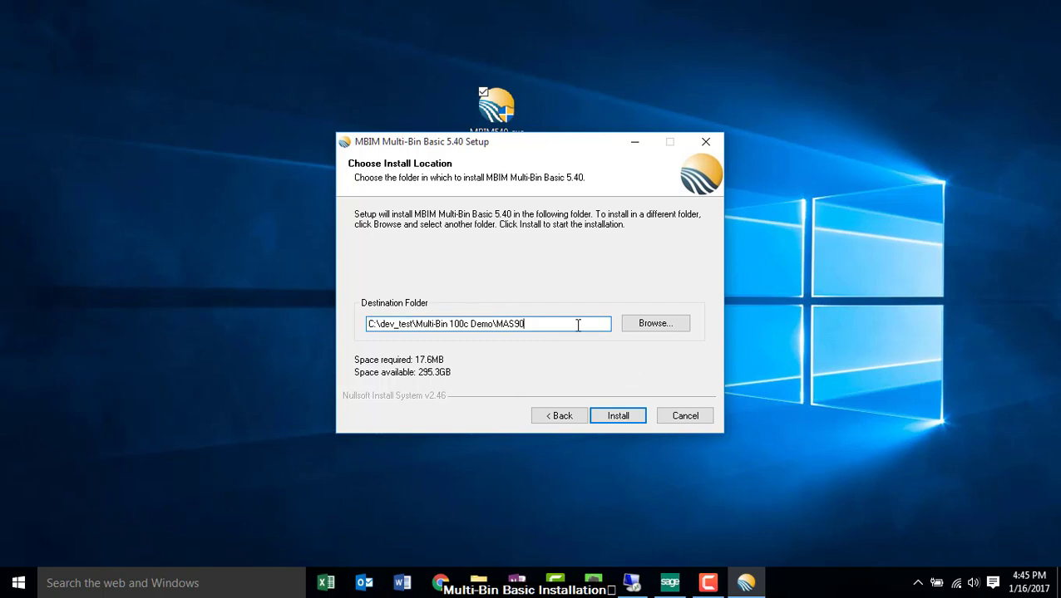
{"action": "left_click", "coordinate": [613, 417]}
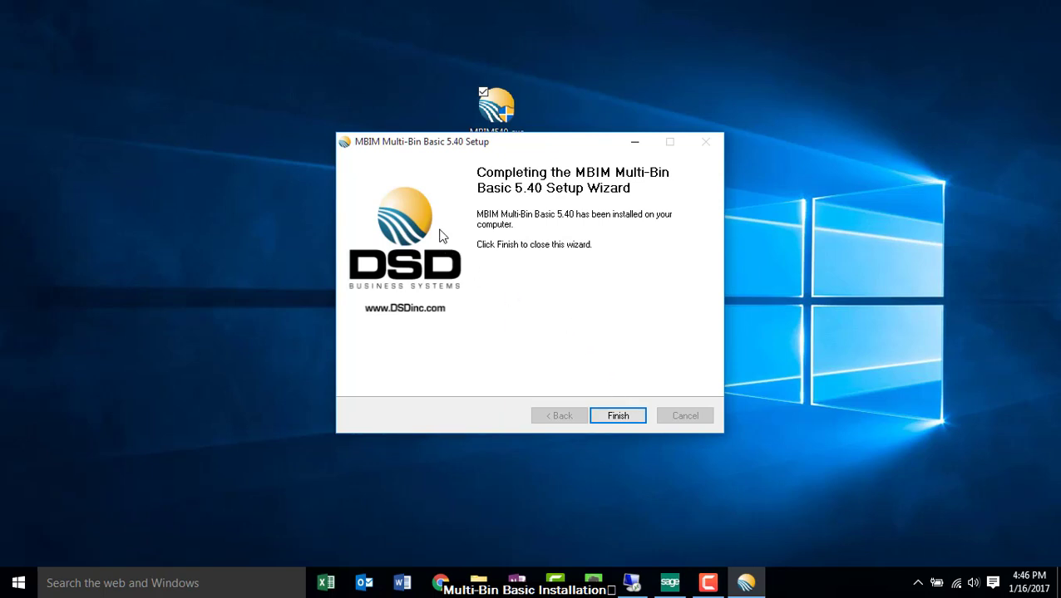
{"action": "left_click", "coordinate": [618, 417]}
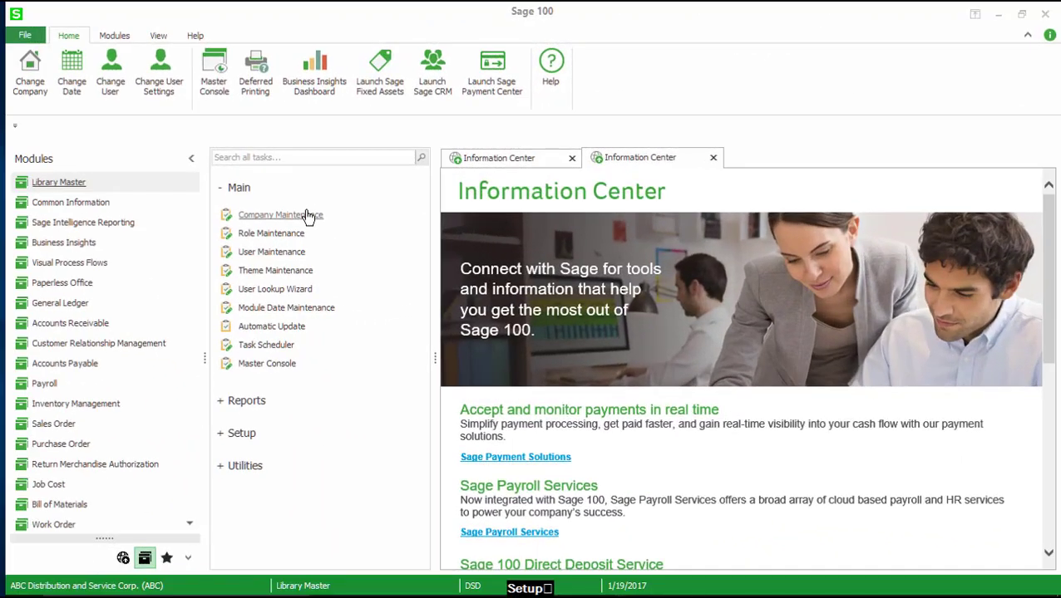
Activate the DSD / ScanForce Multi-Bin Basic module for company ABC in Company Maintenance and save the company record
{"action": "left_click", "coordinate": [307, 216]}
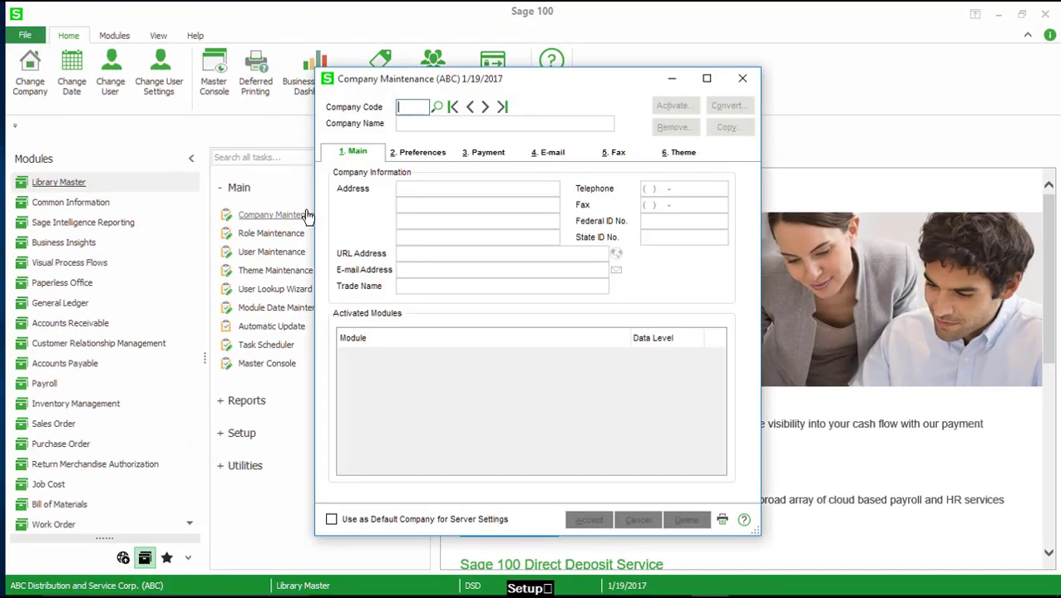
{"action": "left_click", "coordinate": [436, 106]}
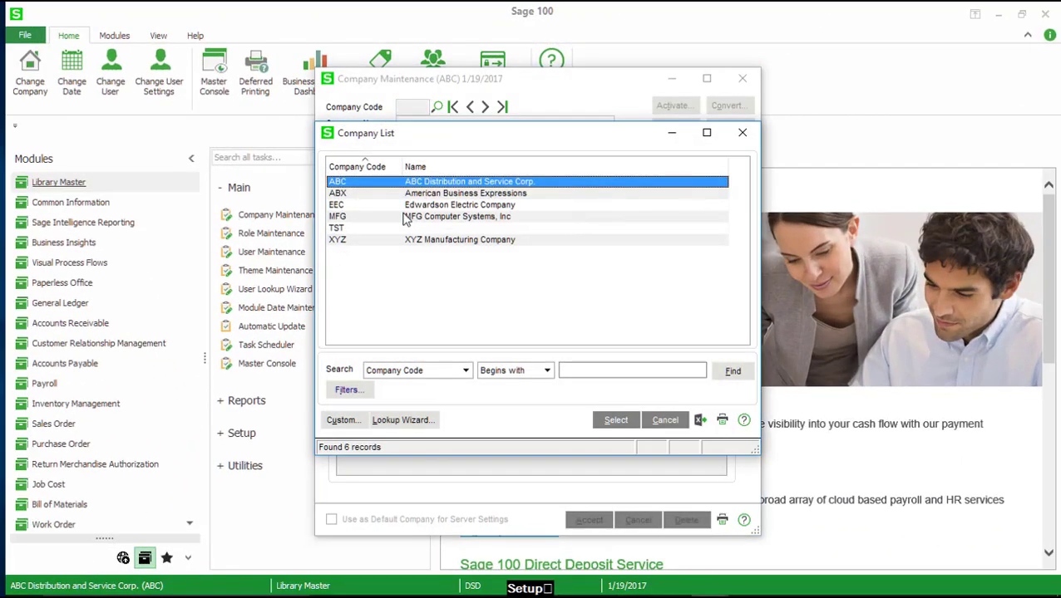
{"action": "double_click", "coordinate": [374, 182]}
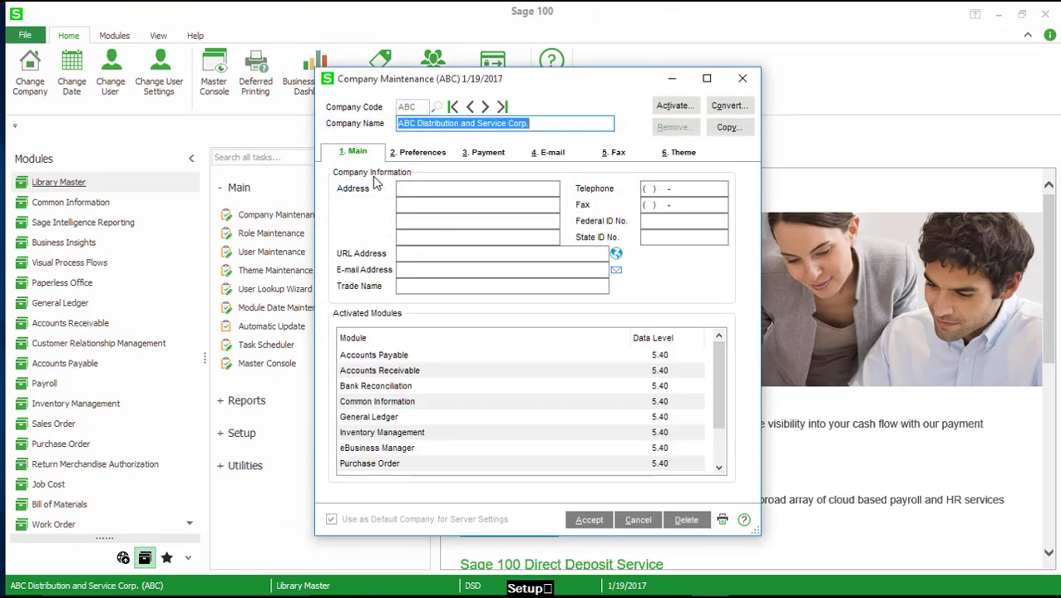
{"action": "left_click", "coordinate": [677, 107]}
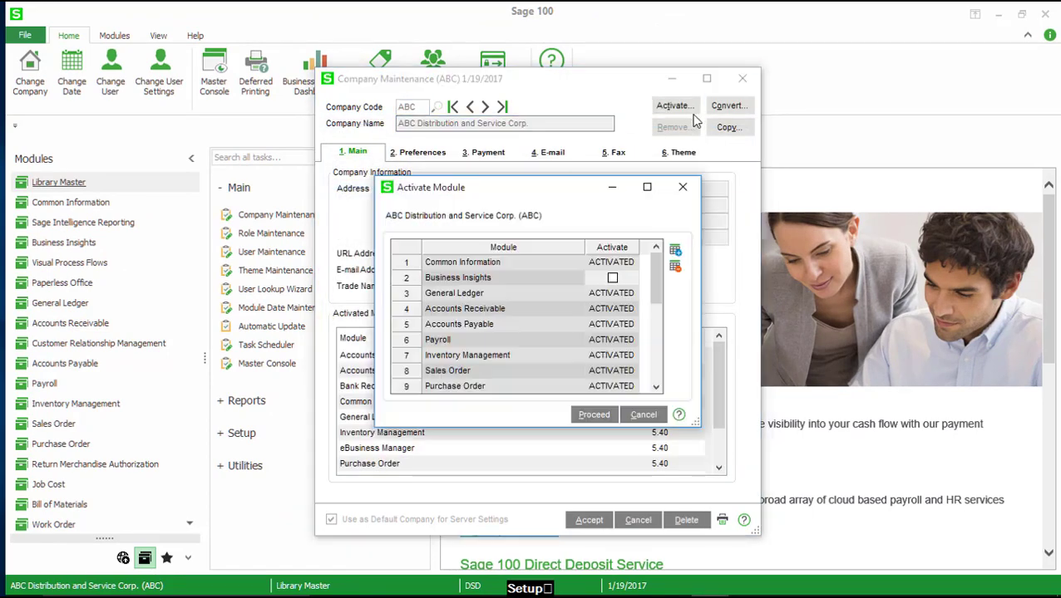
{"action": "left_click_drag", "start_coordinate": [656, 278], "coordinate": [656, 381]}
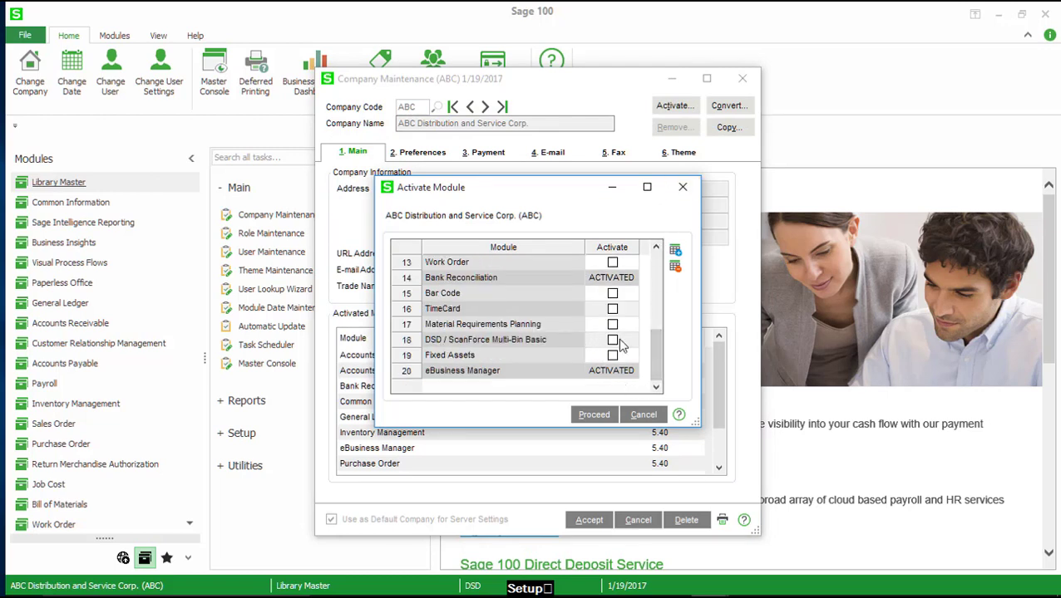
{"action": "left_click", "coordinate": [612, 340]}
{"action": "left_click", "coordinate": [596, 416]}
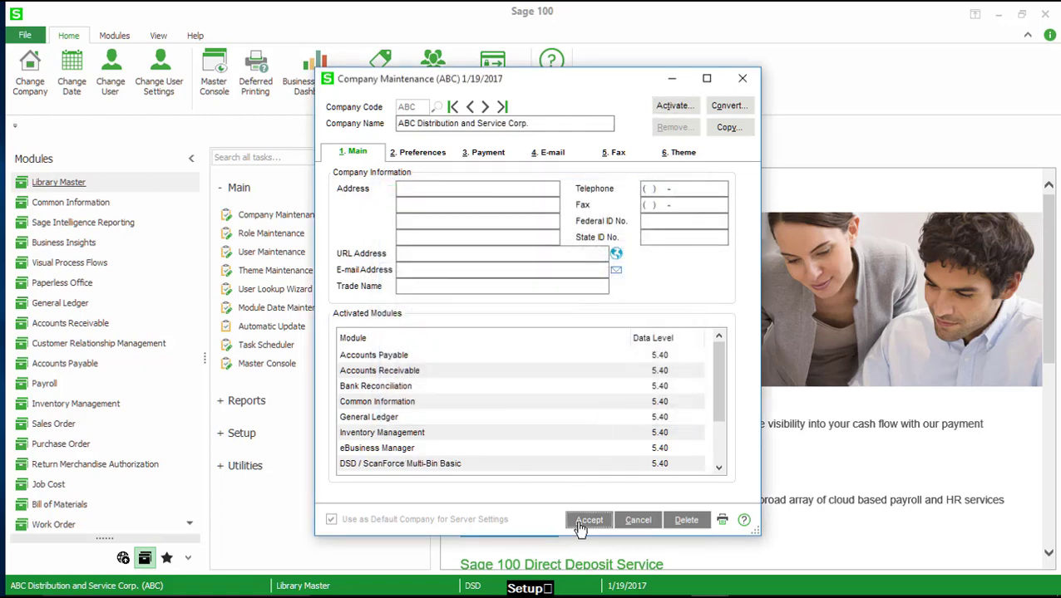
{"action": "left_click", "coordinate": [584, 520]}
{"action": "left_click", "coordinate": [743, 78]}
Enable the DSD / ScanForce Multi-Bin Basic tasks for the Administrator role, check its security events and save the role
{"action": "left_click", "coordinate": [271, 233]}
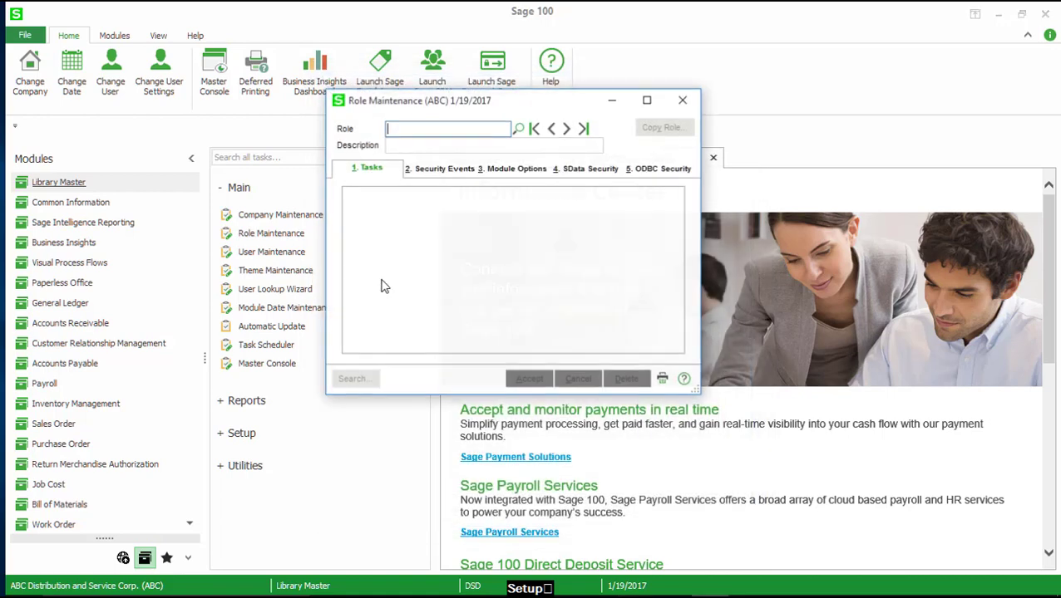
{"action": "left_click", "coordinate": [518, 128]}
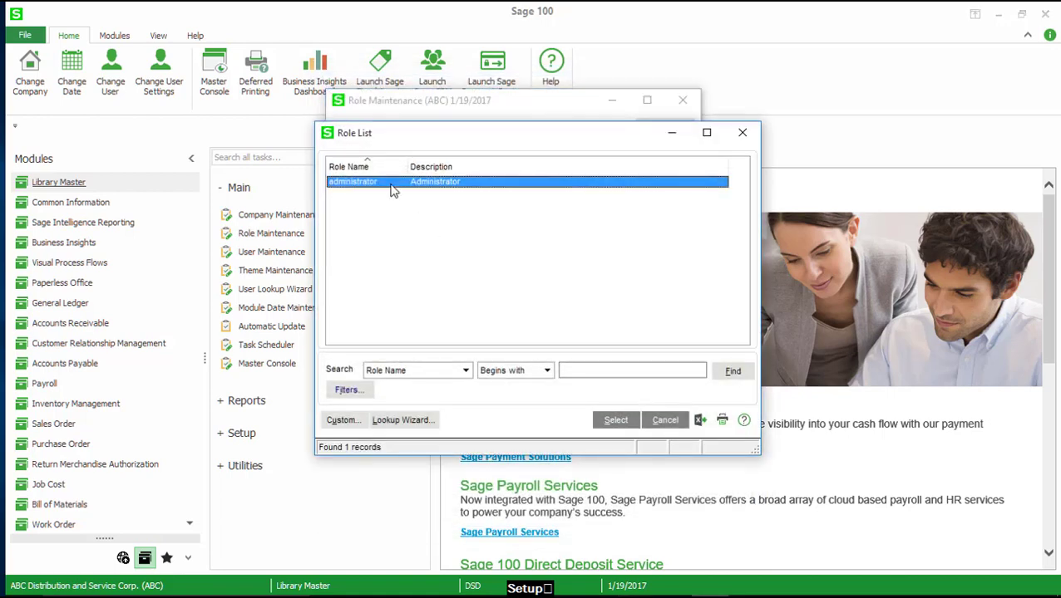
{"action": "double_click", "coordinate": [392, 190]}
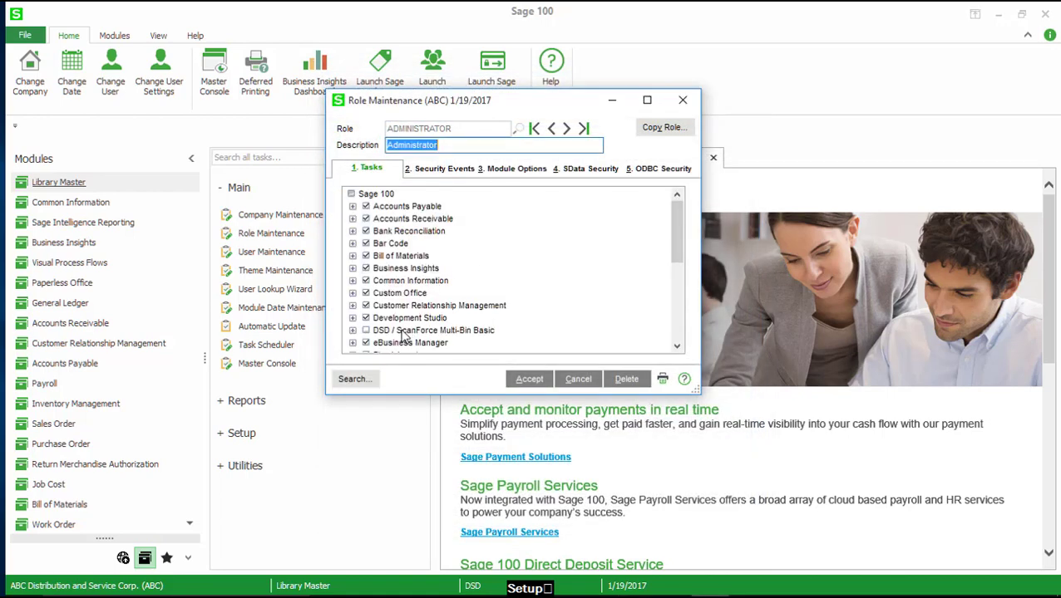
{"action": "left_click", "coordinate": [367, 331]}
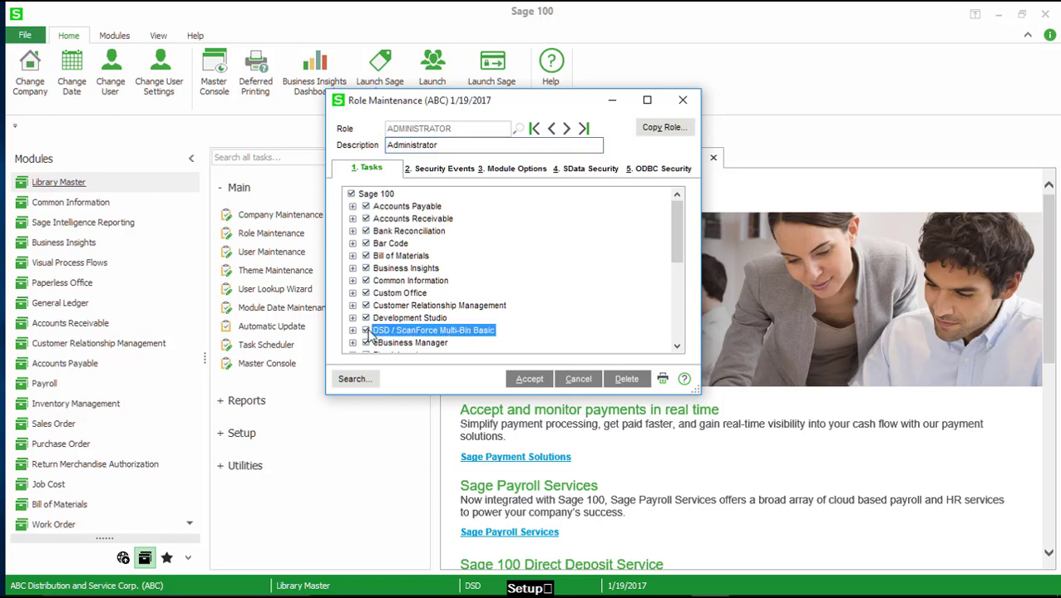
{"action": "left_click", "coordinate": [438, 169]}
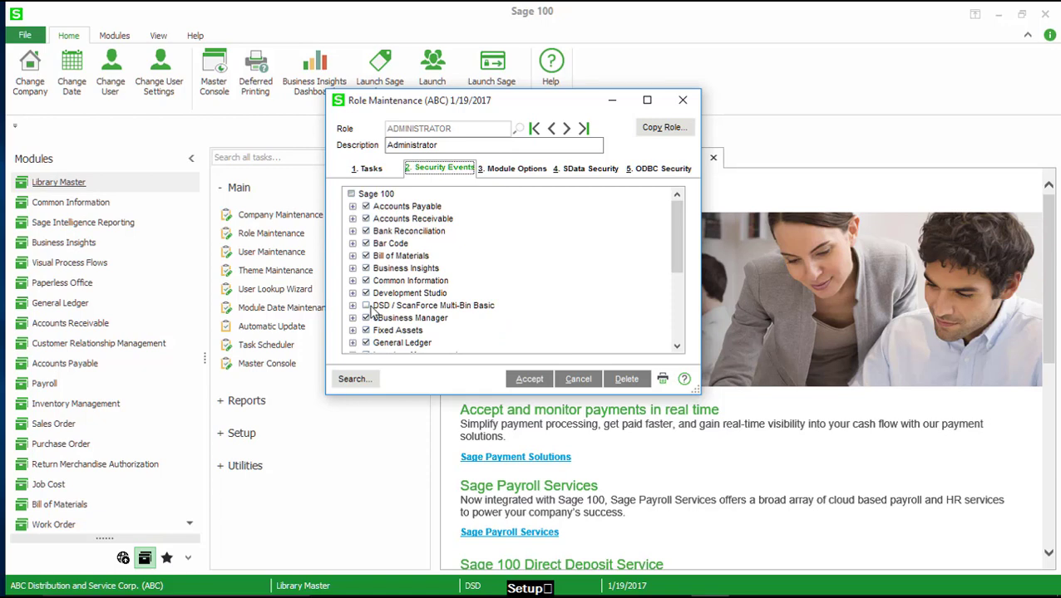
{"action": "left_click", "coordinate": [532, 380]}
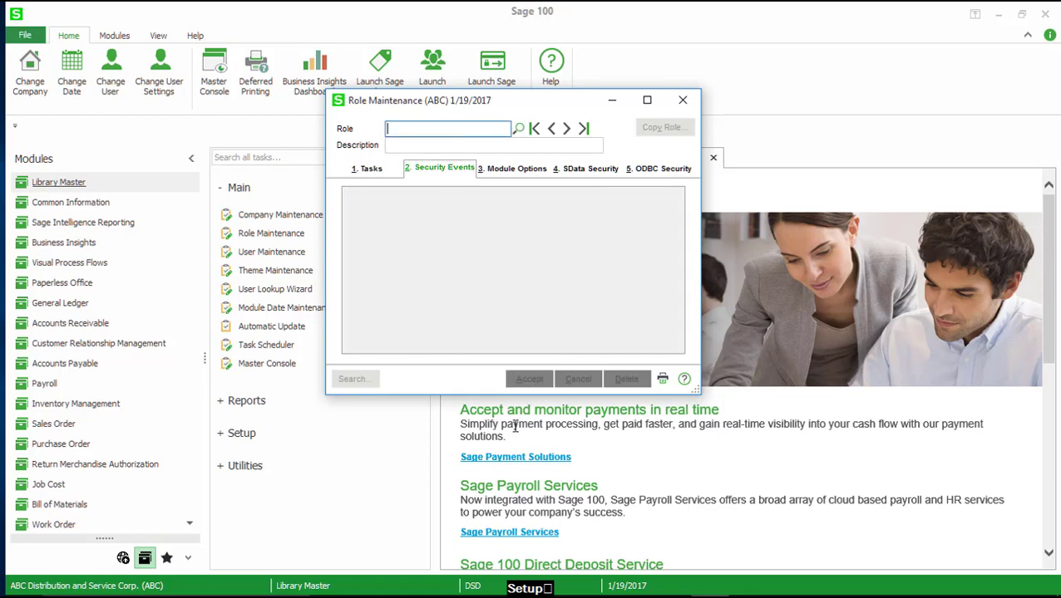
{"action": "left_click", "coordinate": [682, 100]}
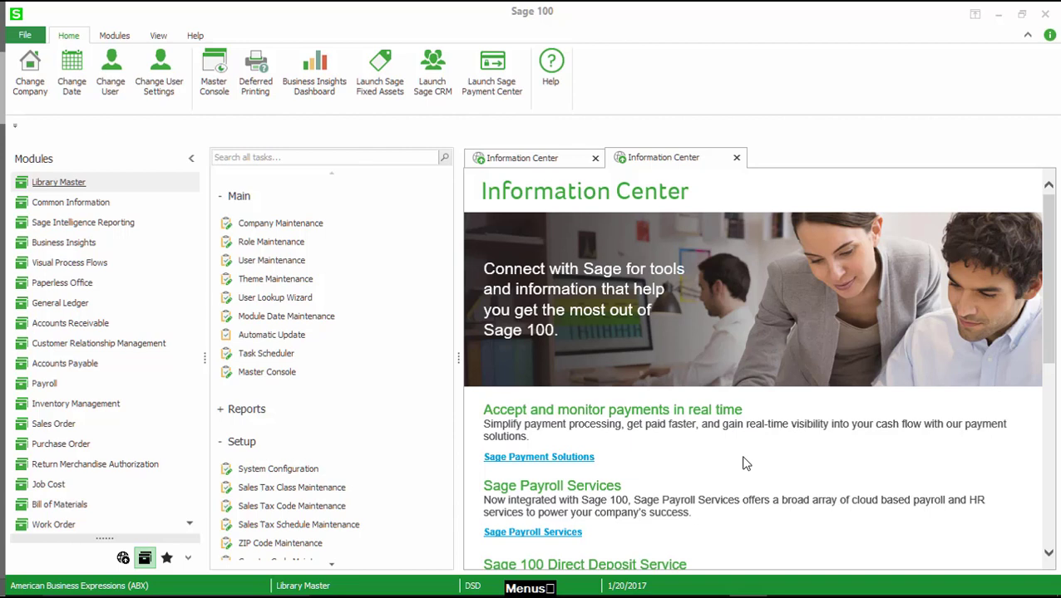
Open the DSD / ScanForce Multi-Bin Basic module and expand its Reports, Setup and Utilities task groups
{"action": "scroll", "coordinate": [132, 416], "scroll_direction": "down", "scroll_amount": 3}
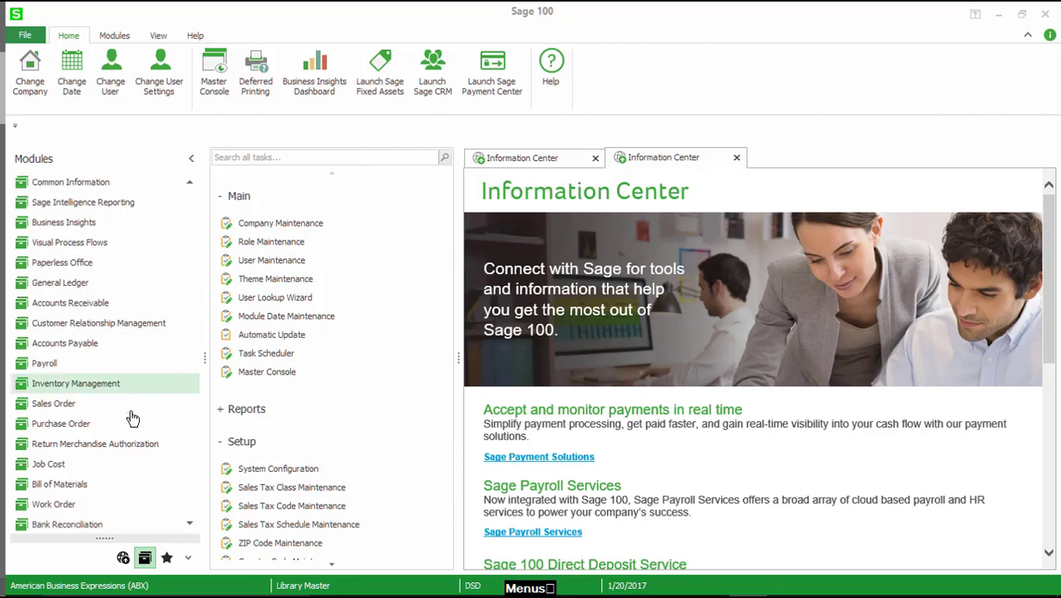
{"action": "left_click", "coordinate": [117, 465]}
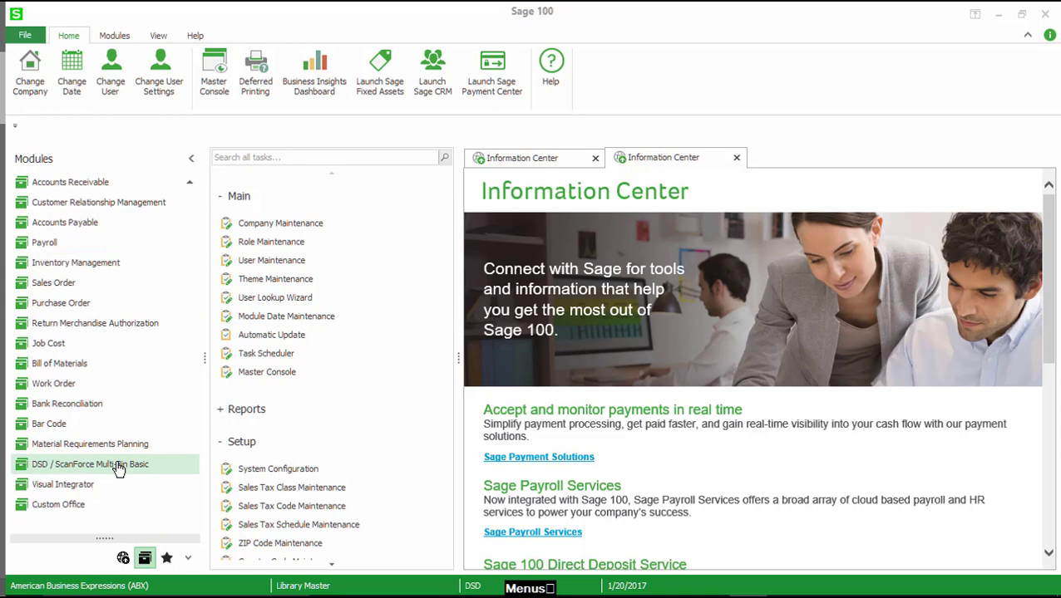
{"action": "left_click", "coordinate": [119, 468]}
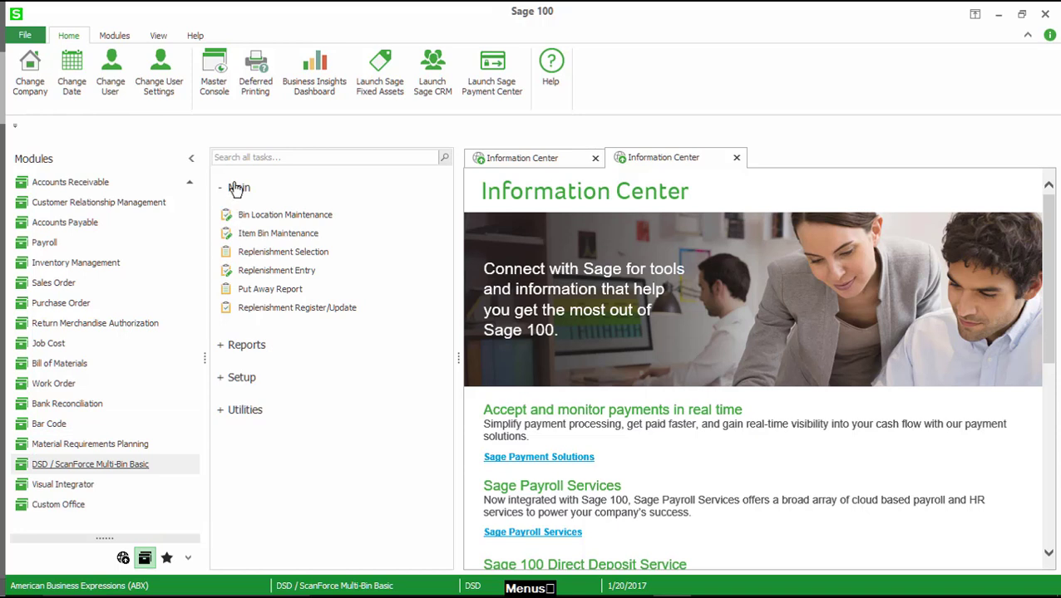
{"action": "left_click", "coordinate": [248, 355]}
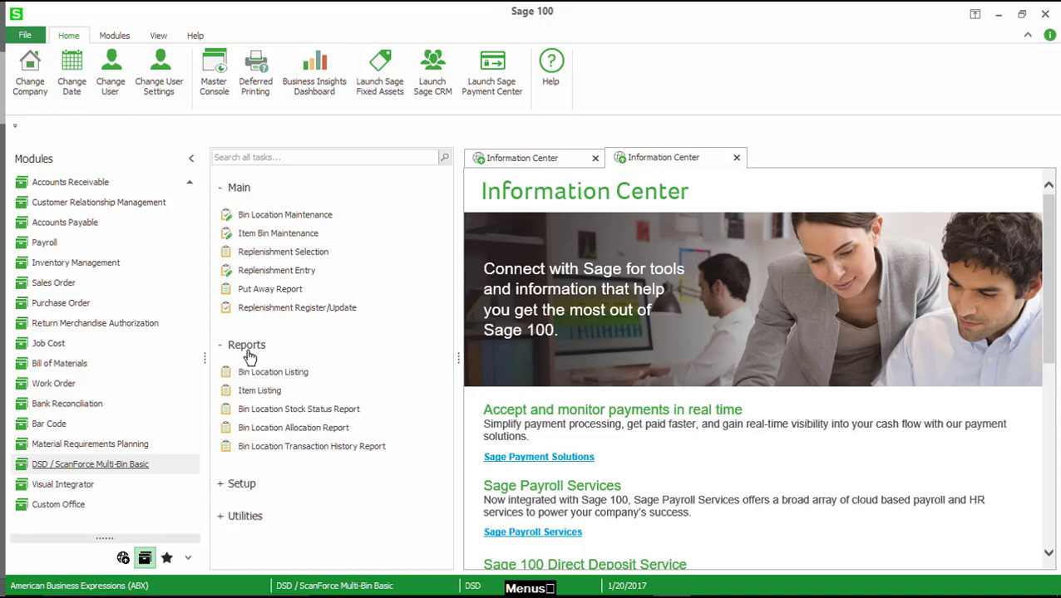
{"action": "left_click", "coordinate": [242, 483]}
{"action": "scroll", "coordinate": [268, 486], "scroll_direction": "down", "scroll_amount": 1}
{"action": "left_click", "coordinate": [260, 549]}
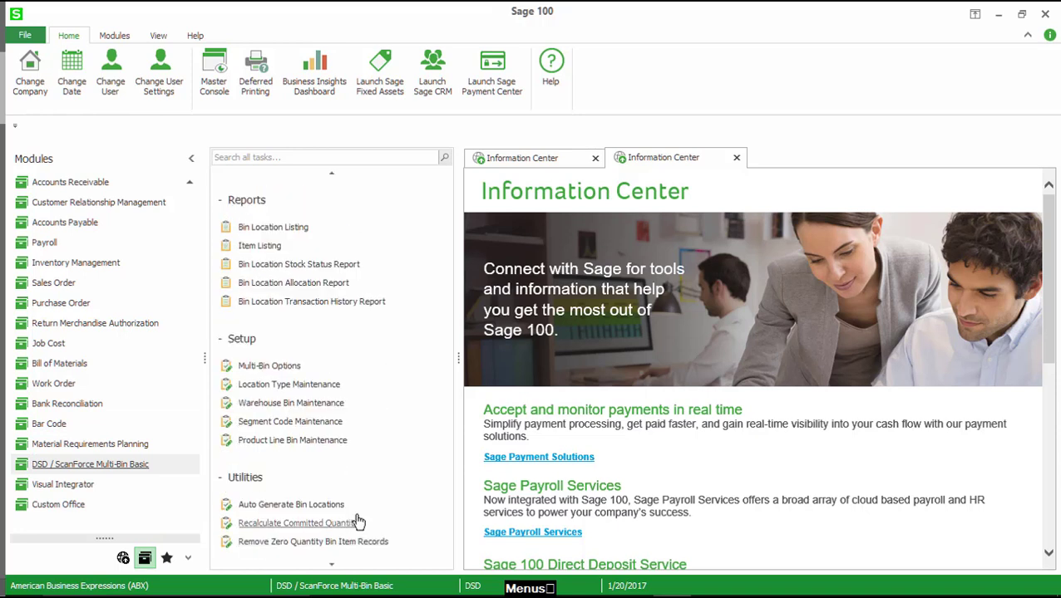
Try to open Replenishment Selection from the module's main tasks
{"action": "scroll", "coordinate": [383, 414], "scroll_direction": "up", "scroll_amount": 4}
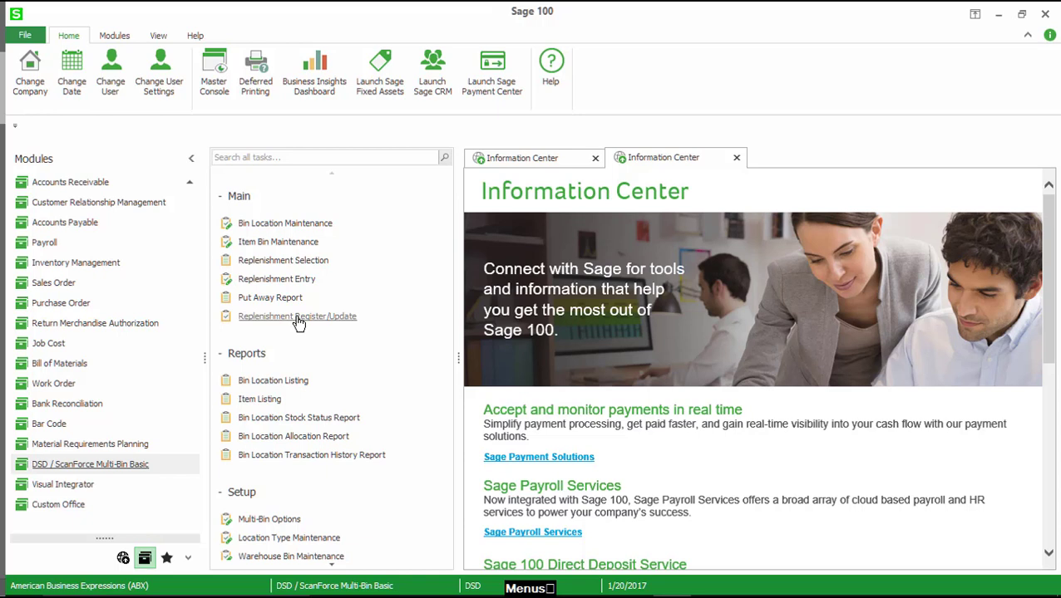
{"action": "left_click", "coordinate": [283, 262]}
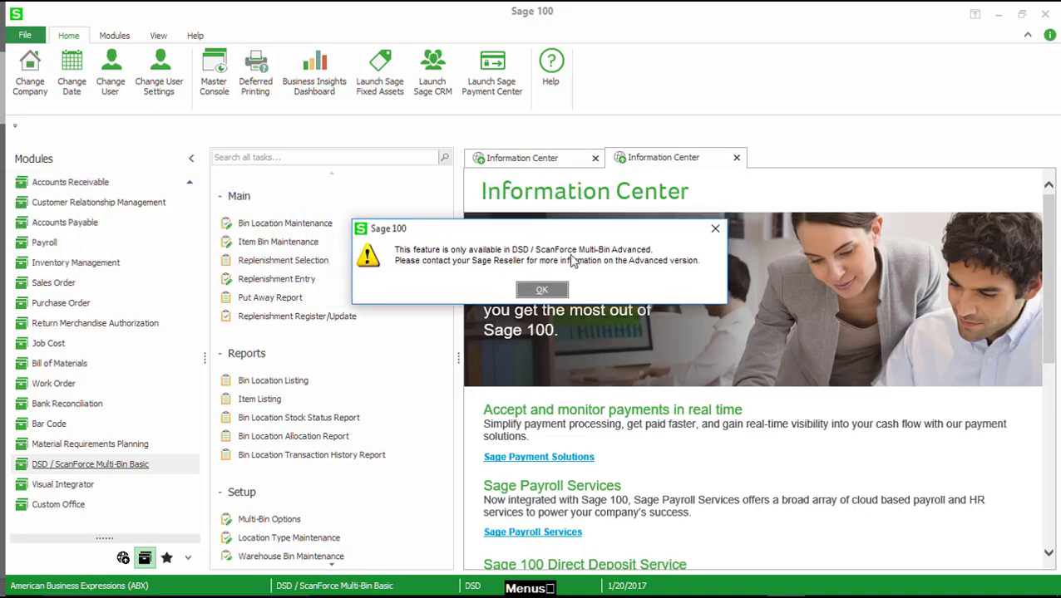
{"action": "left_click", "coordinate": [599, 315]}
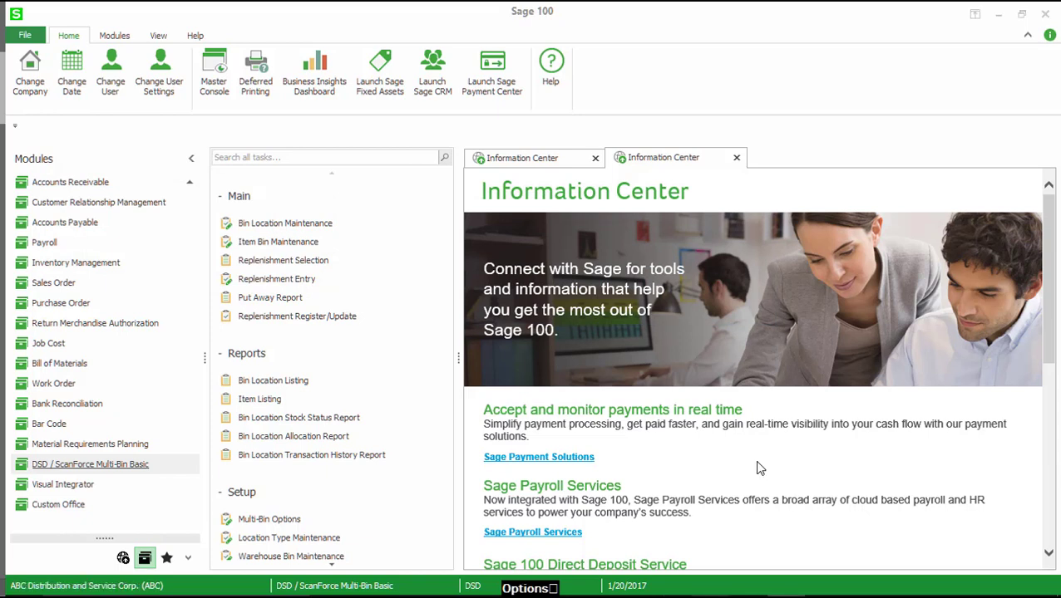
Start the Multi-Bin module setup for company ABC through Multi-Bin Options and allow multi-bin distribution
{"action": "left_click", "coordinate": [269, 520]}
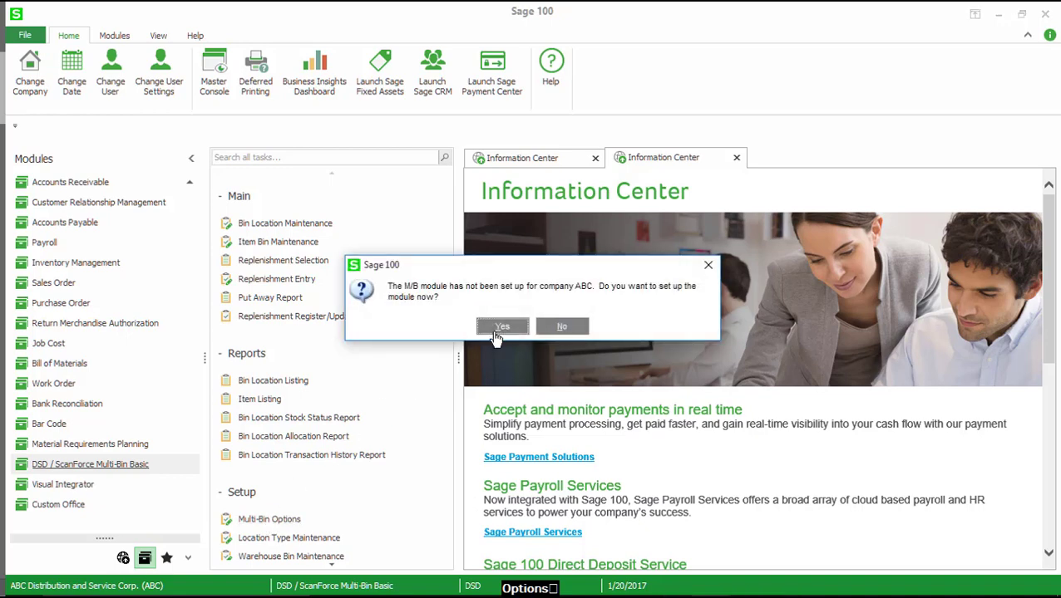
{"action": "left_click", "coordinate": [495, 331]}
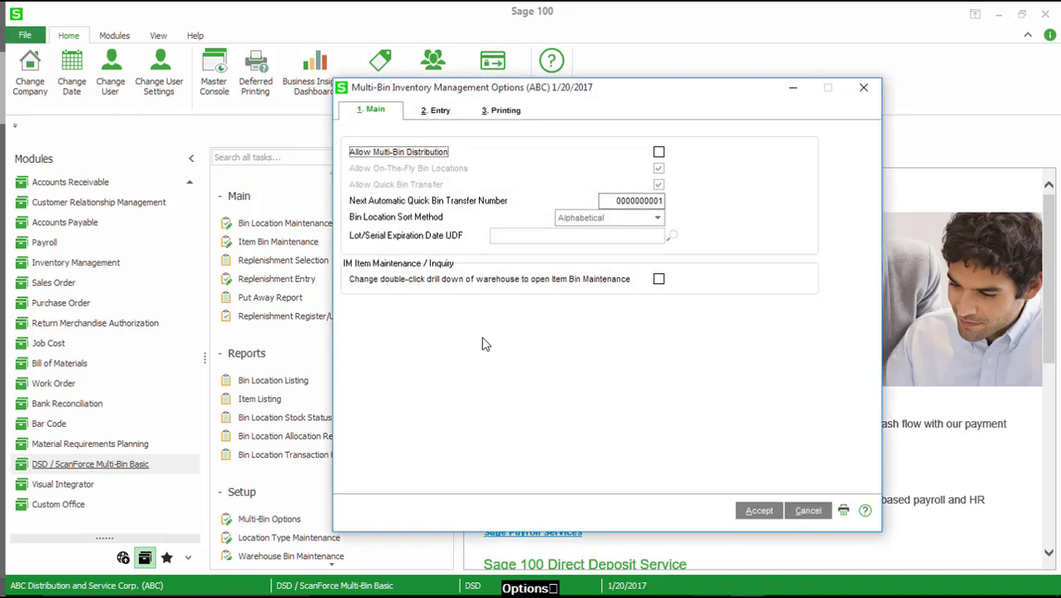
{"action": "left_click", "coordinate": [420, 158]}
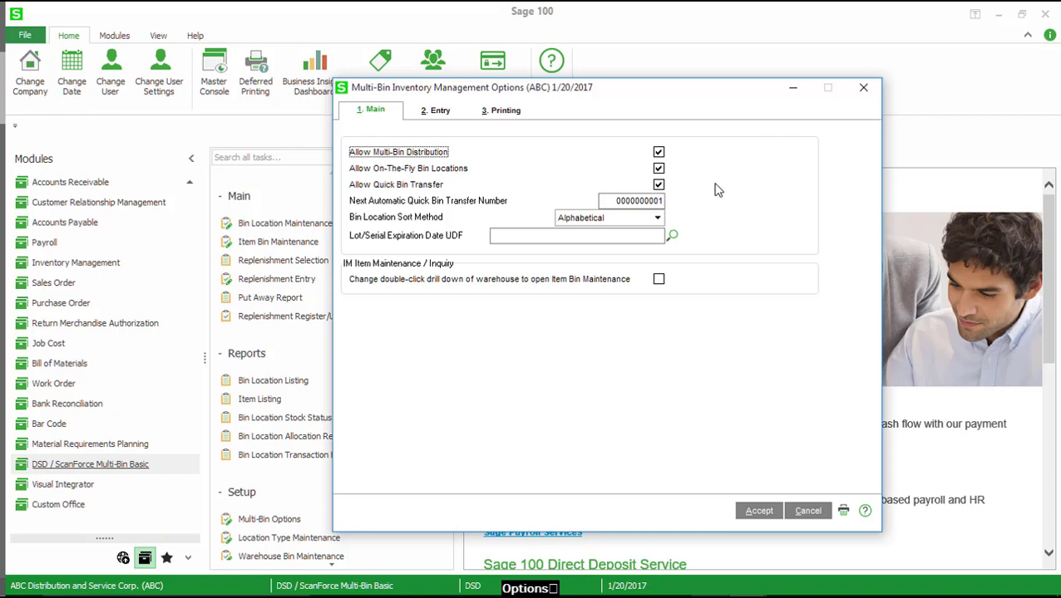
Keep the bin location sort method on Alphabetical and make the warehouse drill-down open Item Bin Maintenance
{"action": "left_click", "coordinate": [629, 221]}
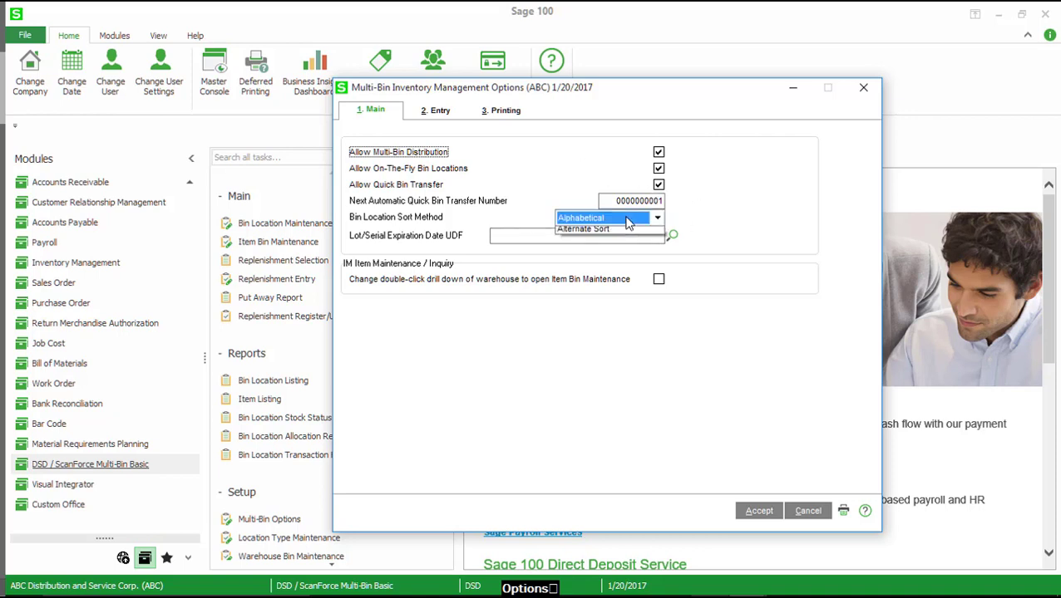
{"action": "left_click", "coordinate": [629, 220]}
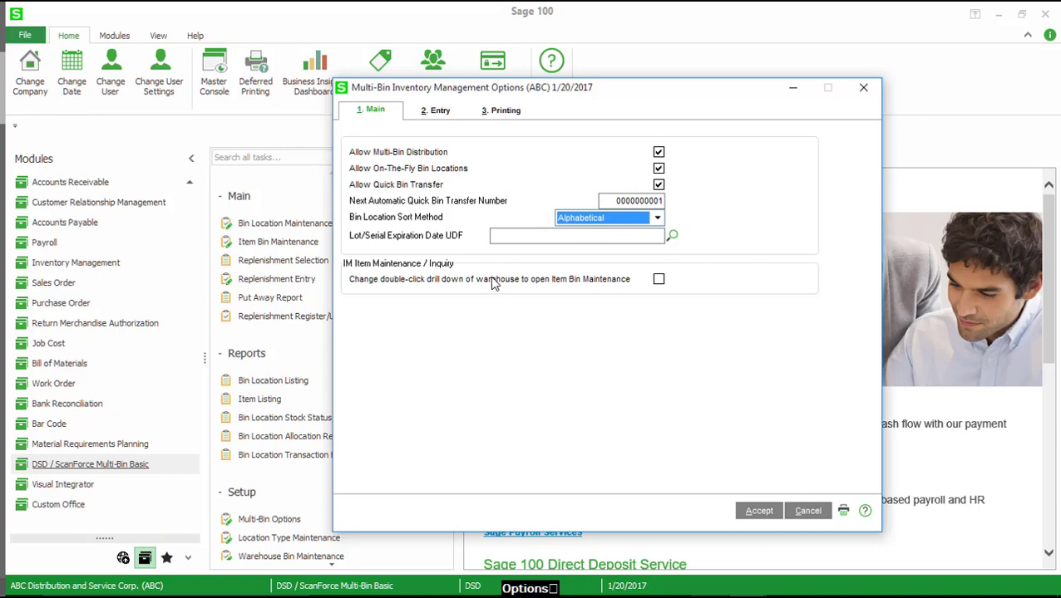
{"action": "left_click", "coordinate": [577, 285]}
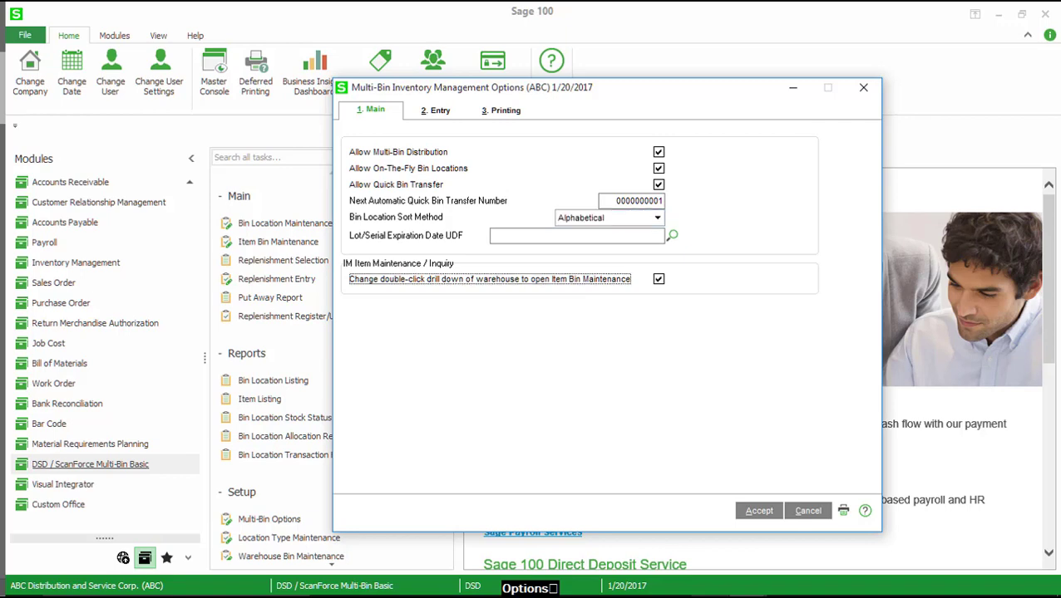
Drill down on warehouse 000 of item 2480-8-50 in Item Maintenance to examine its quantities per bin location
{"action": "left_click_drag", "start_coordinate": [440, 88], "coordinate": [592, 81]}
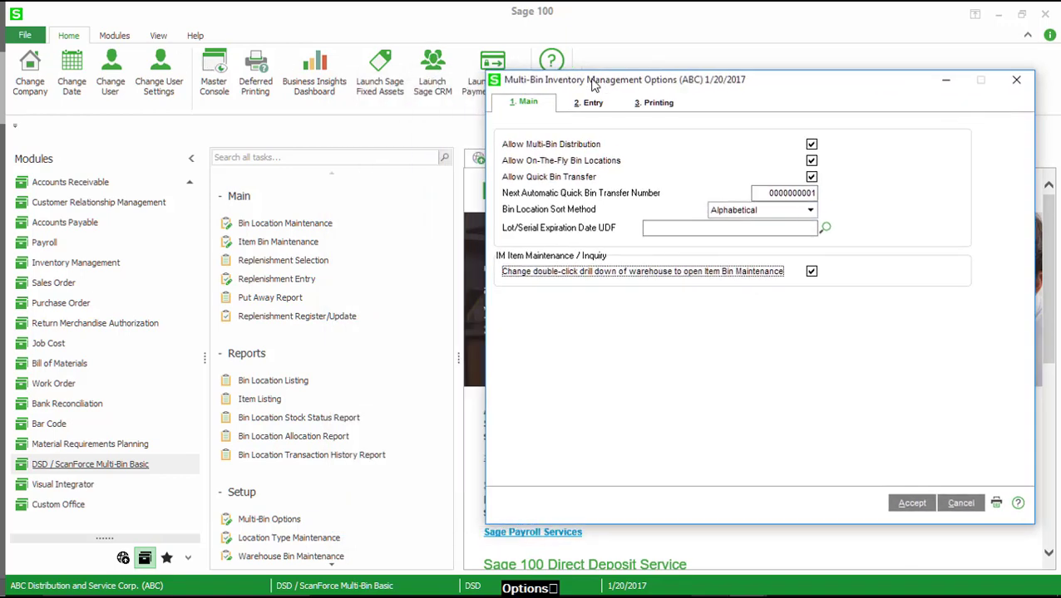
{"action": "left_click_drag", "start_coordinate": [0, 77], "coordinate": [598, 94]}
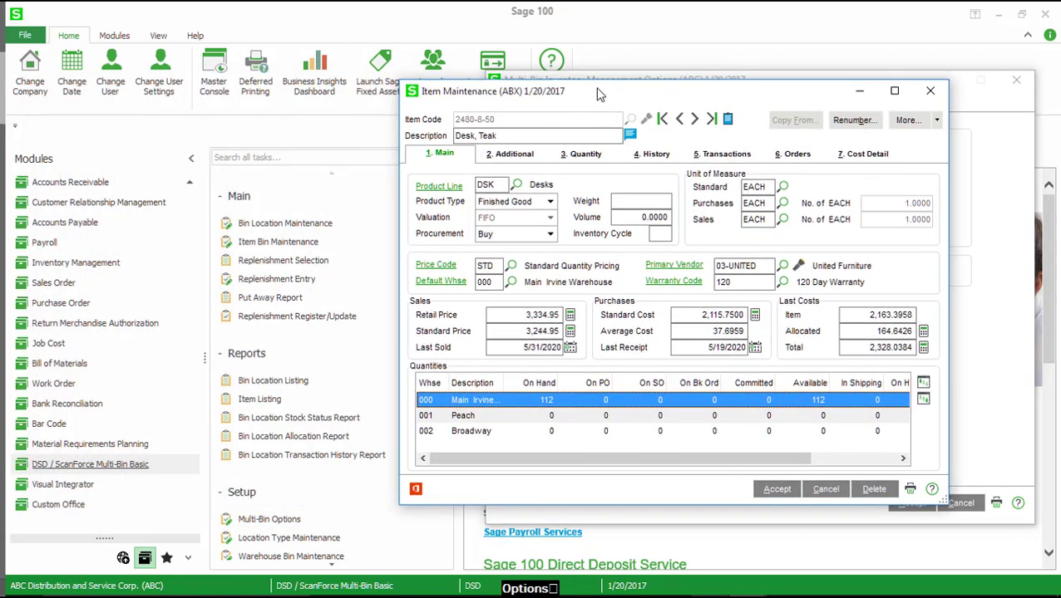
{"action": "double_click", "coordinate": [569, 404]}
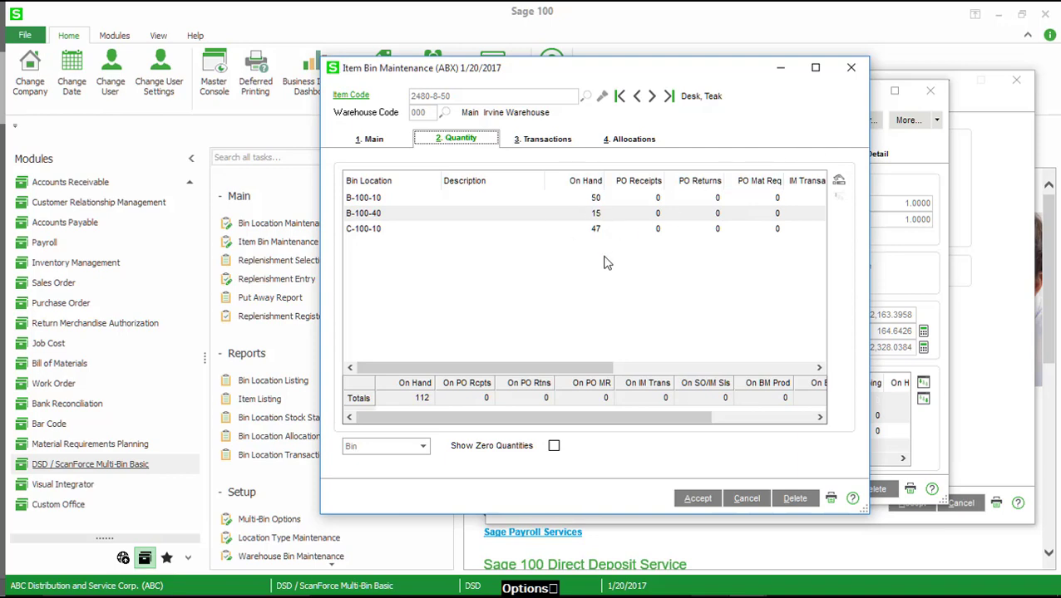
{"action": "left_click", "coordinate": [851, 70]}
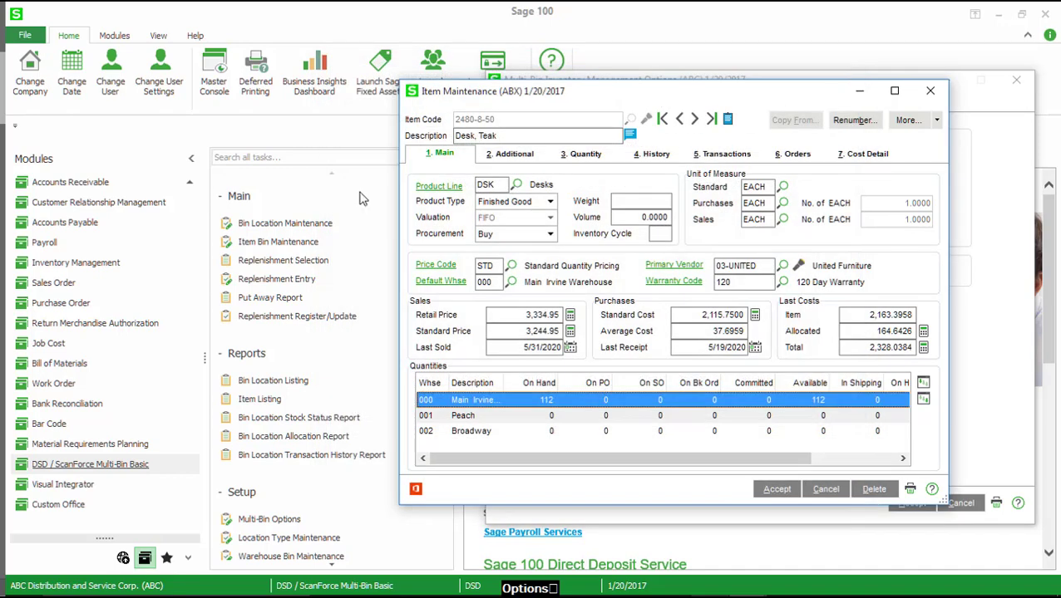
{"action": "left_click", "coordinate": [931, 90]}
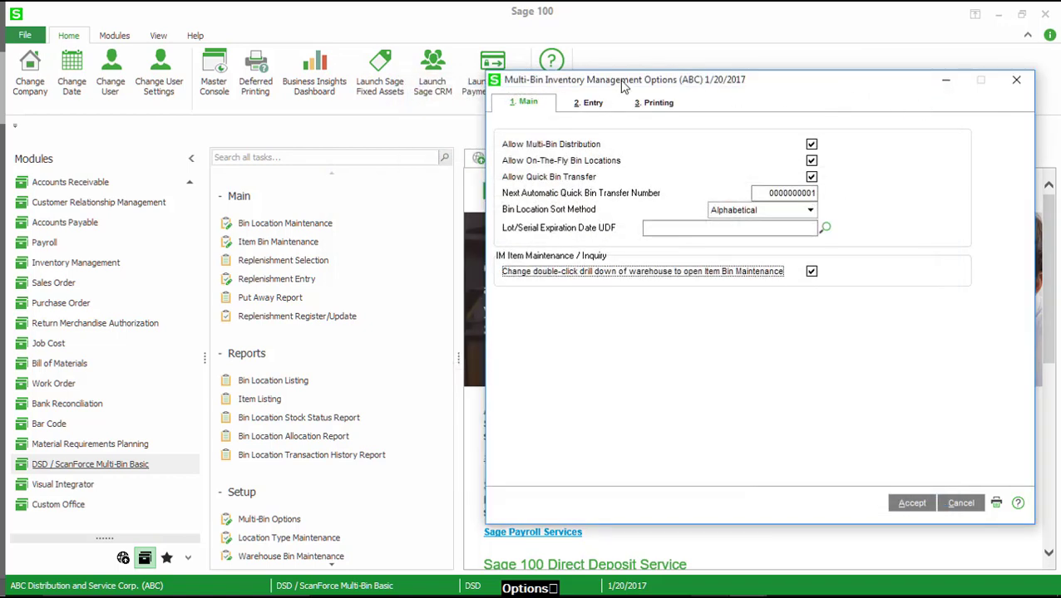
{"action": "left_click_drag", "start_coordinate": [589, 86], "coordinate": [411, 91]}
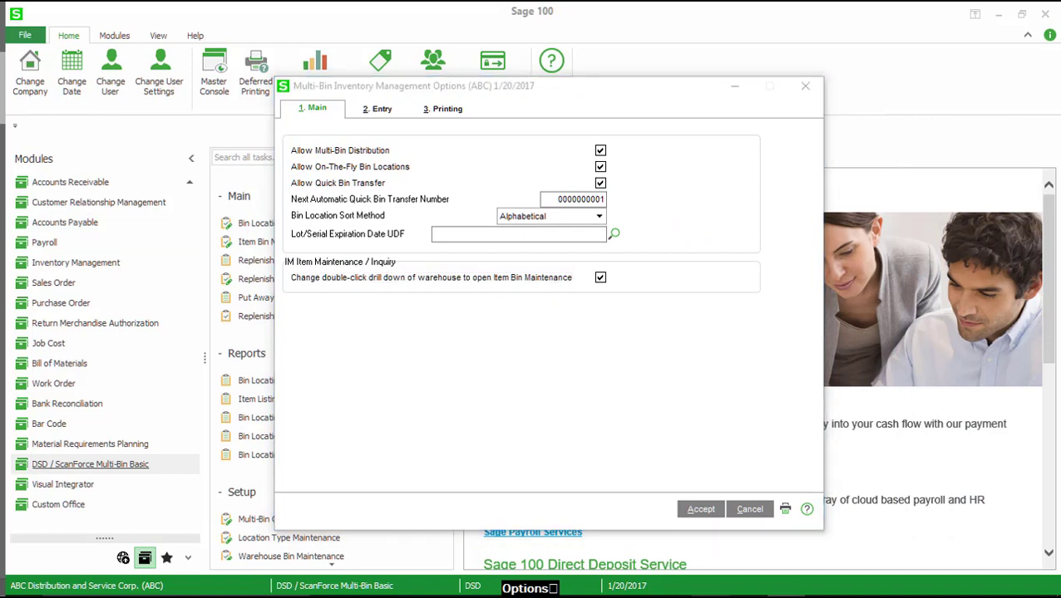
In the entry options, default Item Bin Maintenance to the Lot/Serial view and keep the Lot/Serial Distribution Order on Bin Location First
{"action": "left_click", "coordinate": [380, 109]}
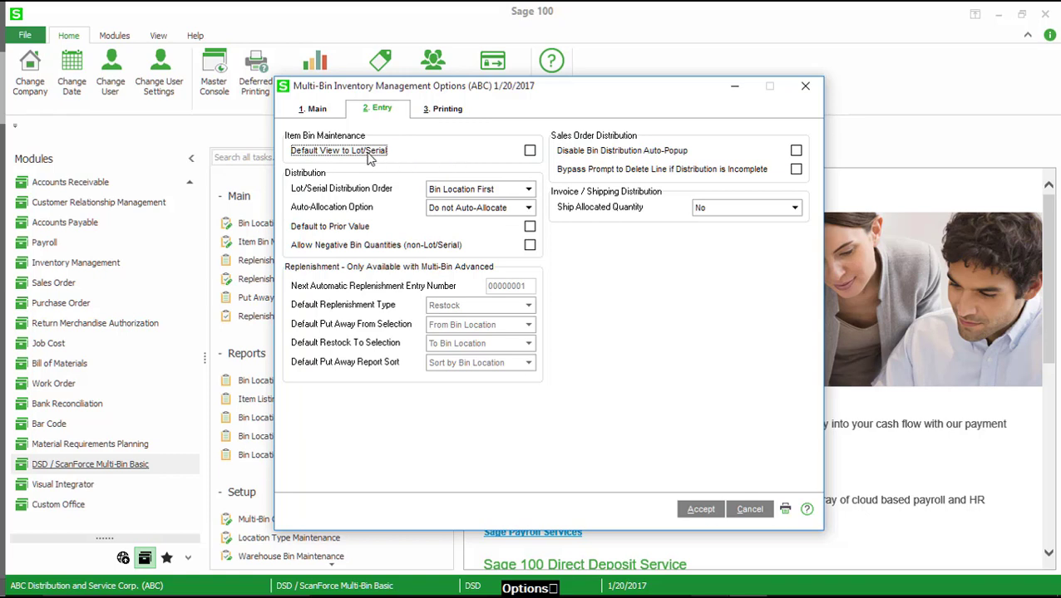
{"action": "left_click", "coordinate": [370, 157]}
{"action": "left_click", "coordinate": [517, 191]}
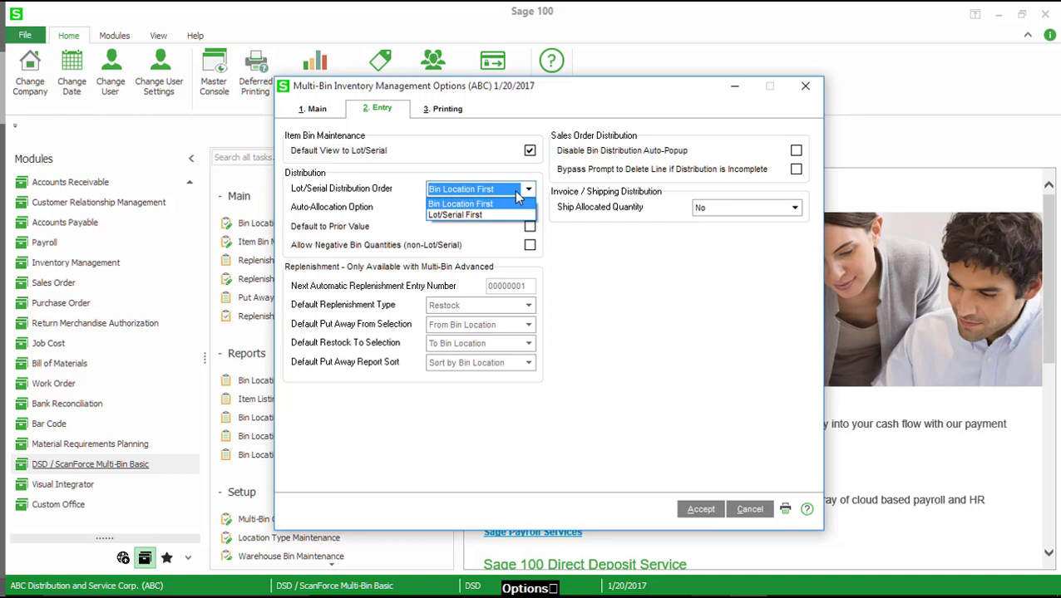
{"action": "left_click", "coordinate": [516, 192]}
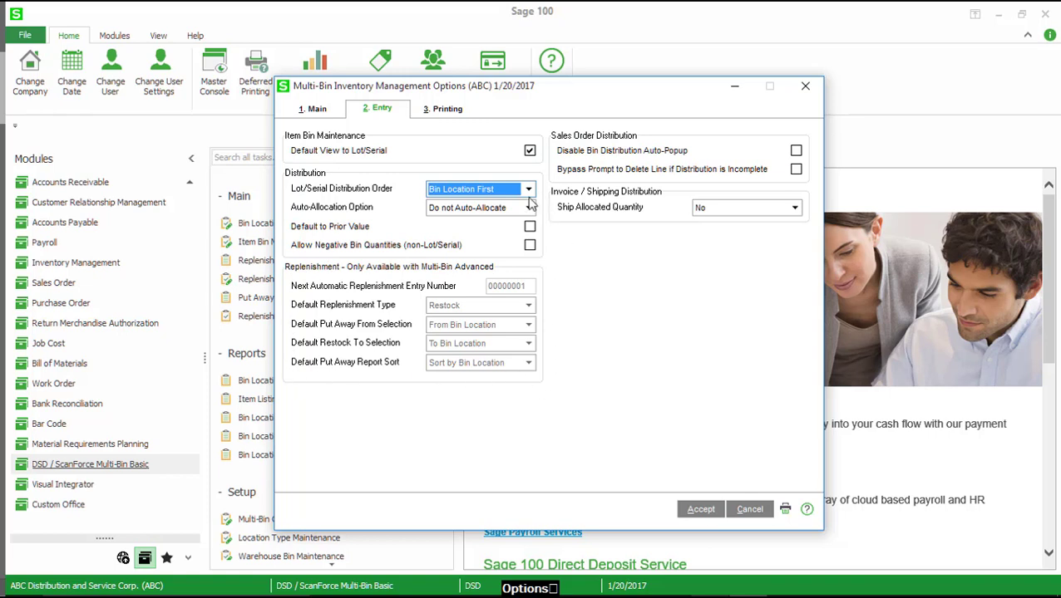
Try to set the distribution Auto-Allocation Option to Auto-Allocate
{"action": "left_click", "coordinate": [523, 209]}
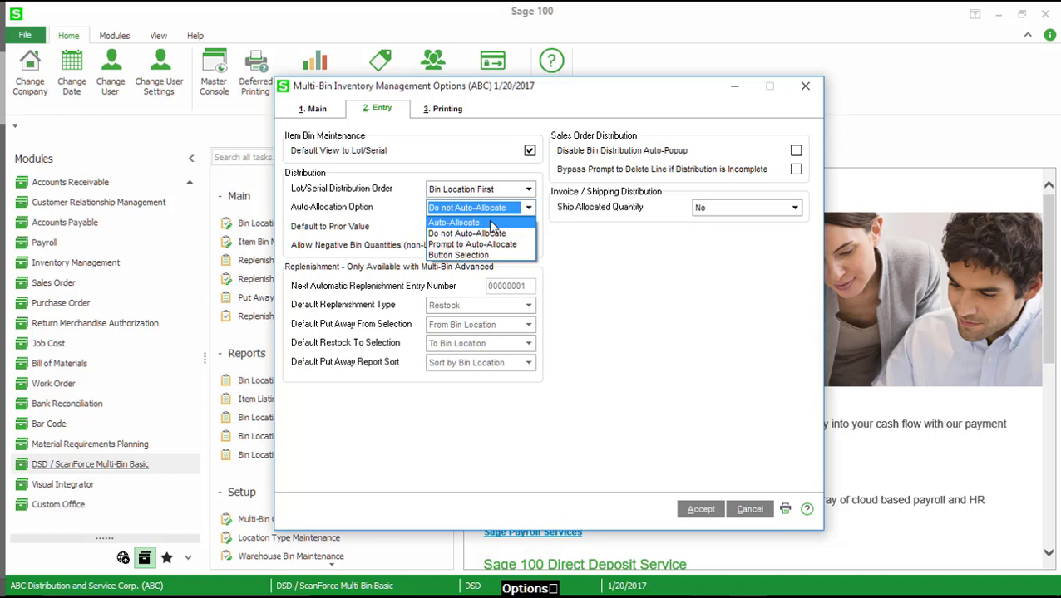
{"action": "left_click", "coordinate": [491, 223]}
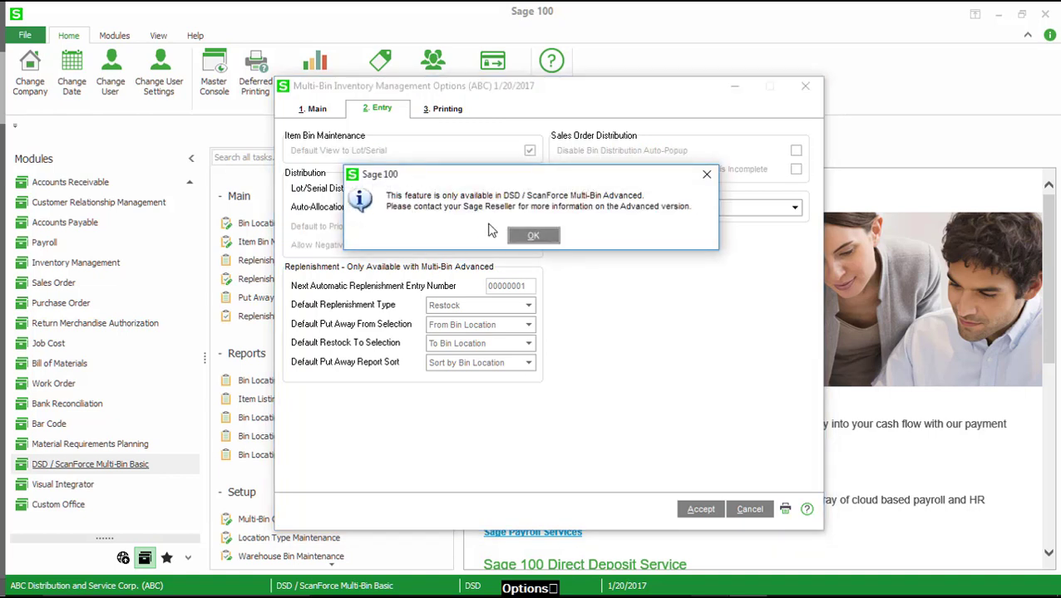
{"action": "left_click", "coordinate": [536, 236]}
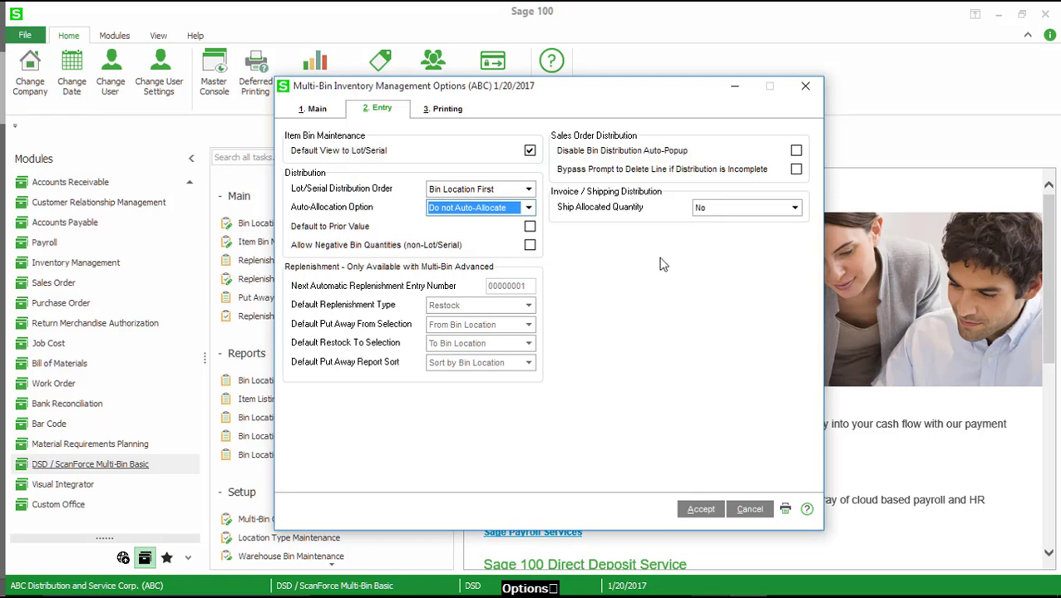
Allow negative bin quantities, disable the sales order bin distribution auto-popup and bypass the delete-line prompt for incomplete distributions
{"action": "left_click", "coordinate": [347, 249]}
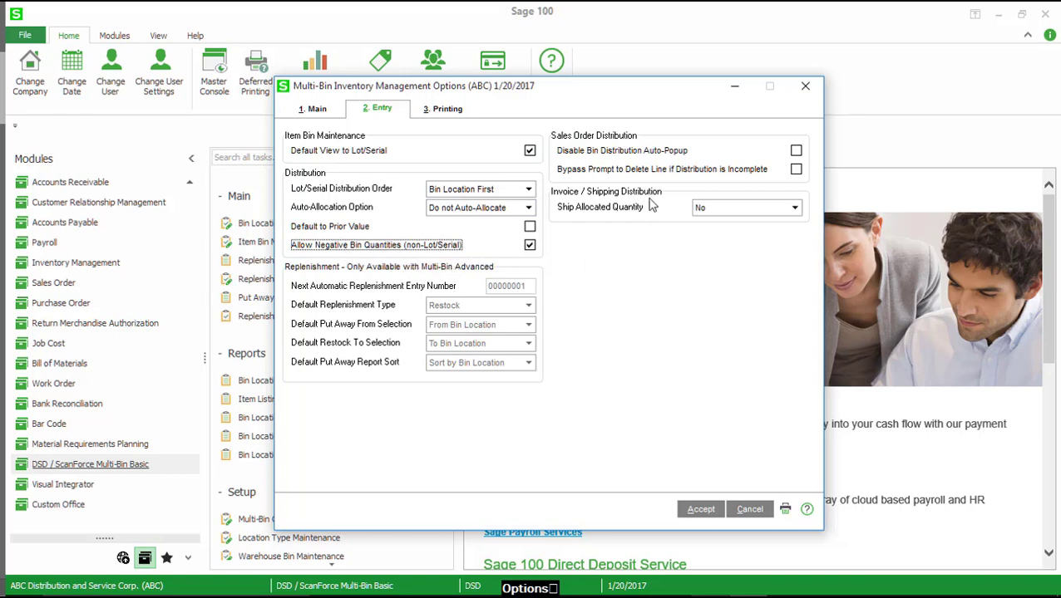
{"action": "left_click", "coordinate": [655, 154]}
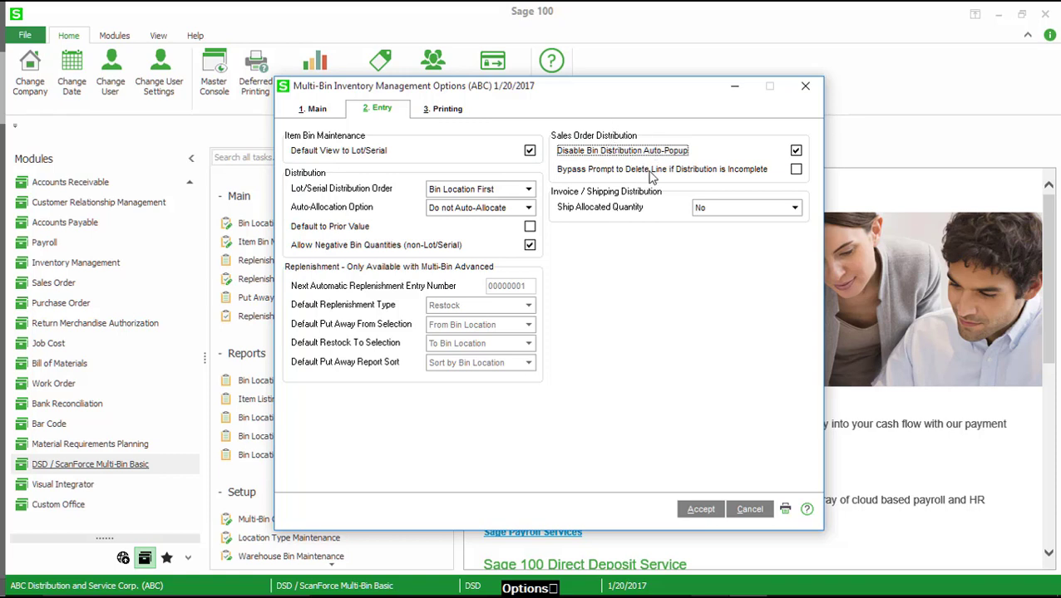
{"action": "left_click", "coordinate": [651, 171]}
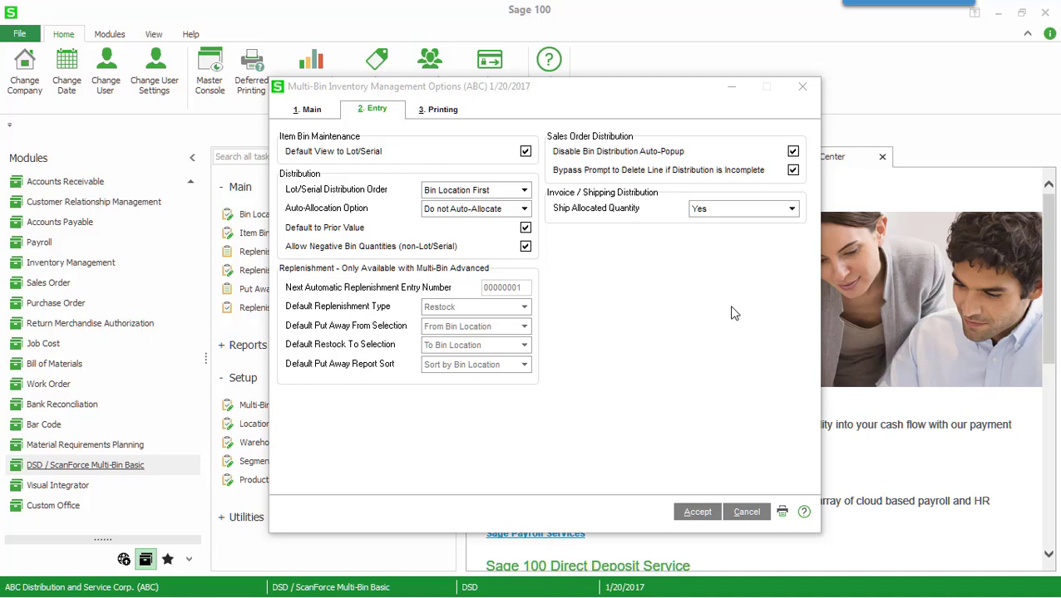
Try Yes, No and Prompt as the Ship Allocated Quantity setting for invoice and shipping distribution
{"action": "left_click", "coordinate": [743, 210]}
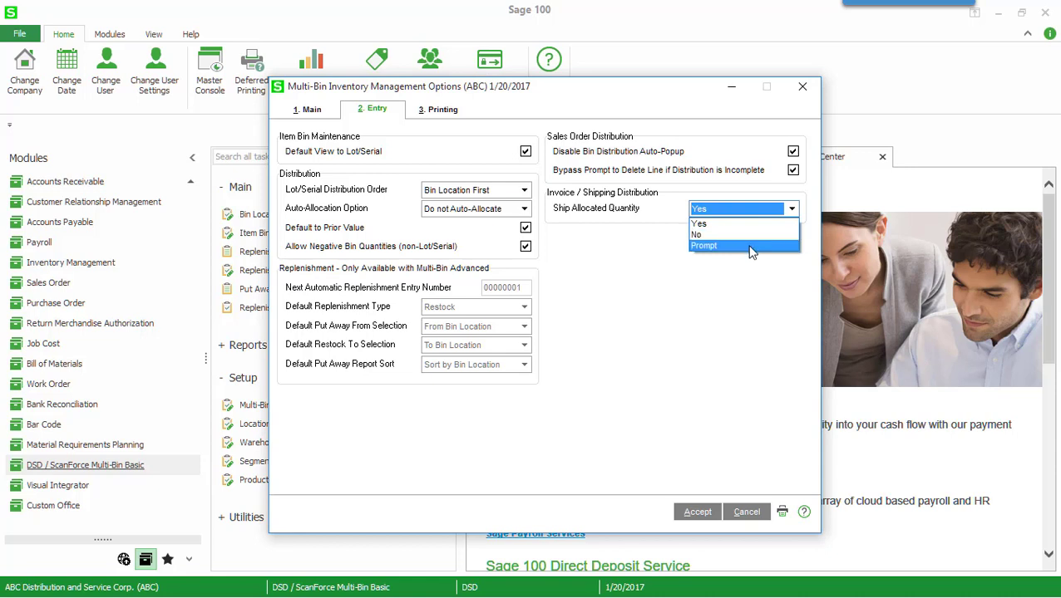
{"action": "left_click", "coordinate": [751, 223]}
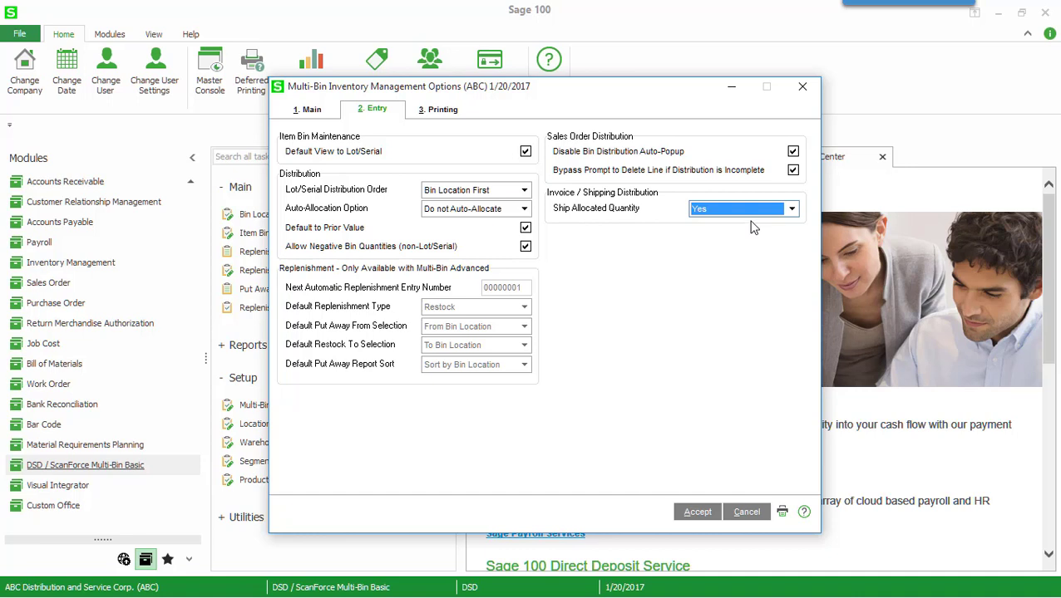
{"action": "left_click", "coordinate": [751, 212]}
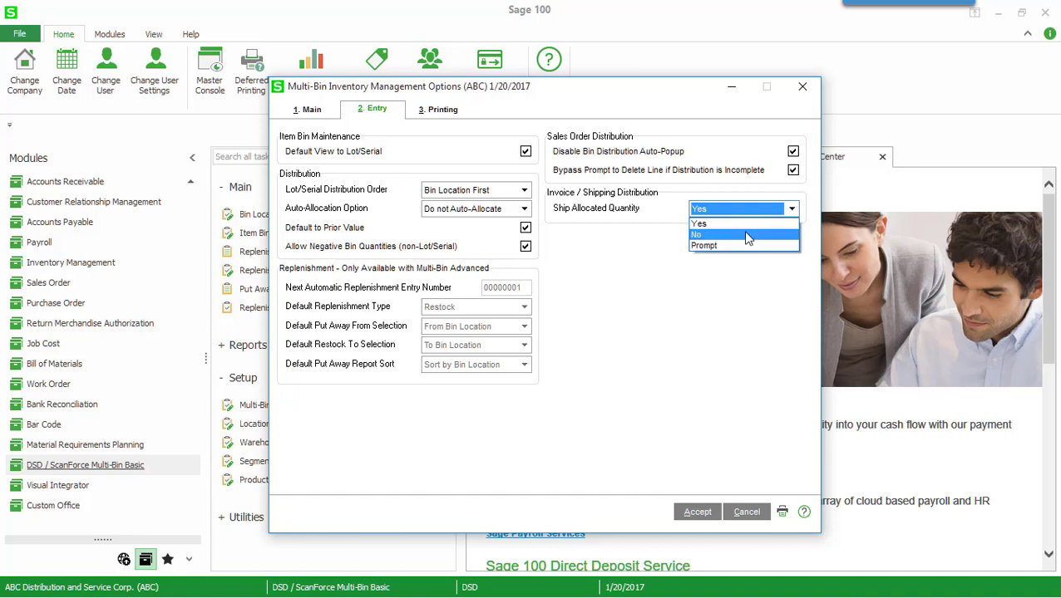
{"action": "left_click", "coordinate": [741, 232]}
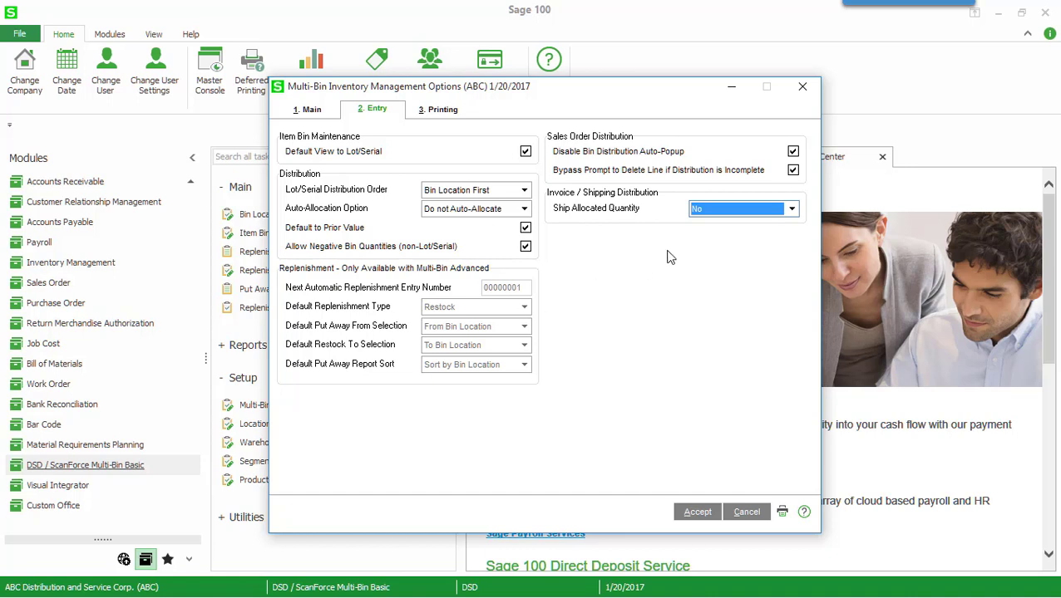
{"action": "left_click", "coordinate": [729, 209]}
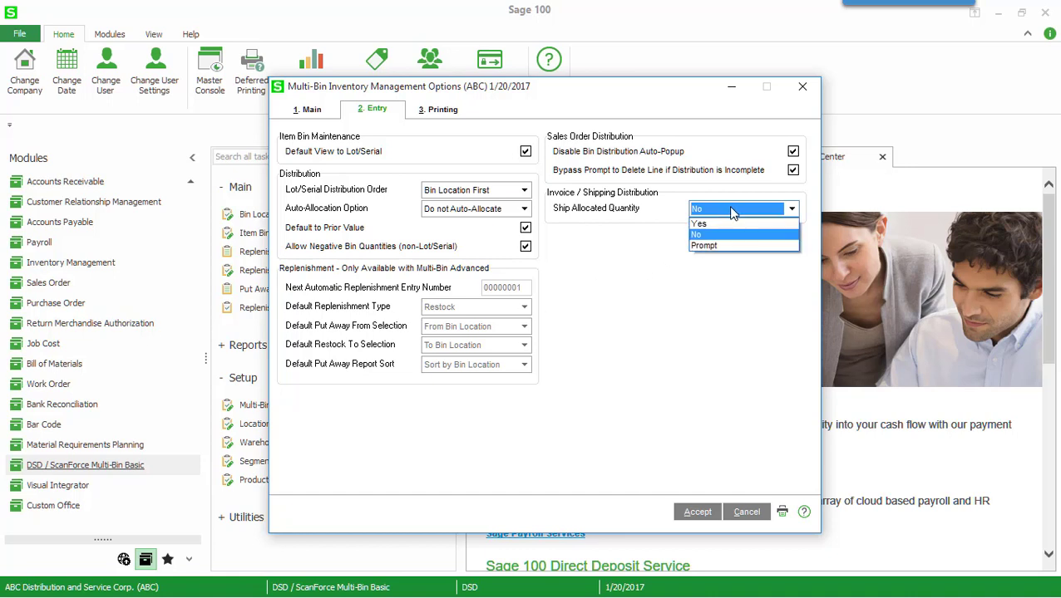
{"action": "left_click", "coordinate": [734, 248]}
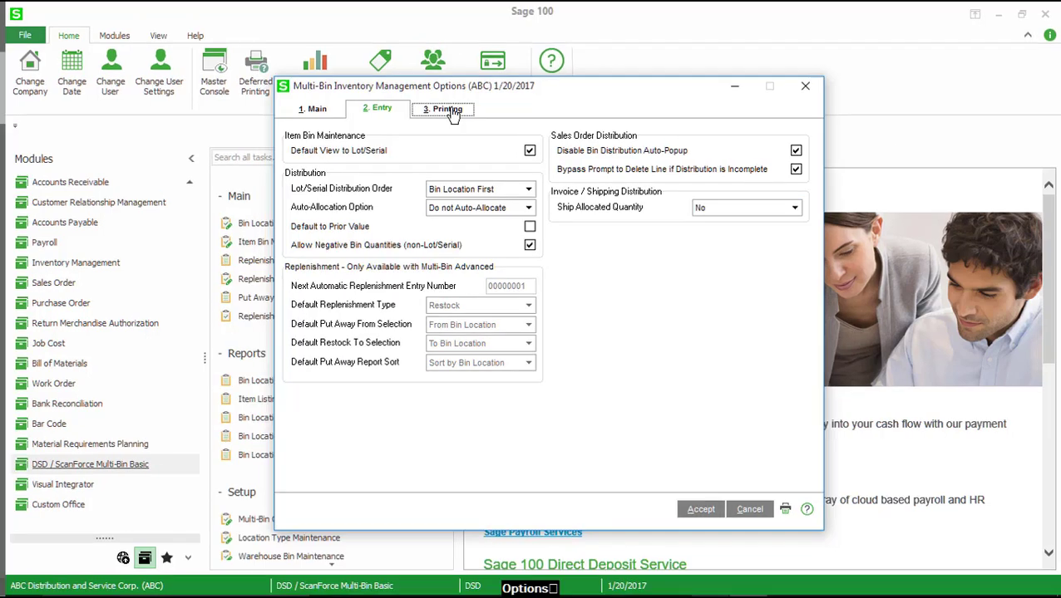
In the printing options, set the P/O Receipts, P/O Returns and P/O Material Requisition recaps to Sort by Bin Location
{"action": "left_click", "coordinate": [442, 109]}
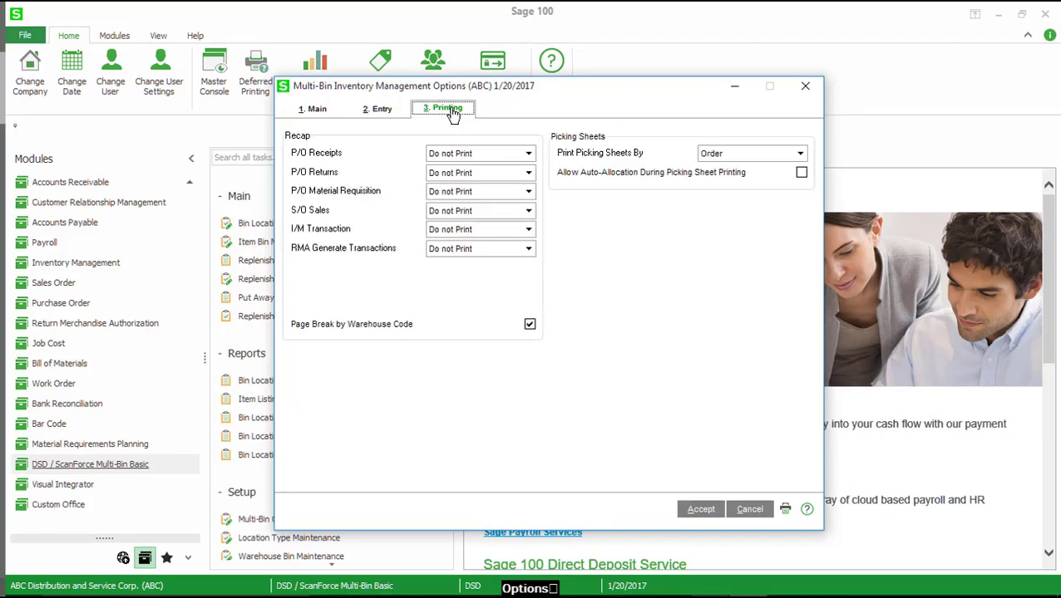
{"action": "left_click", "coordinate": [512, 159]}
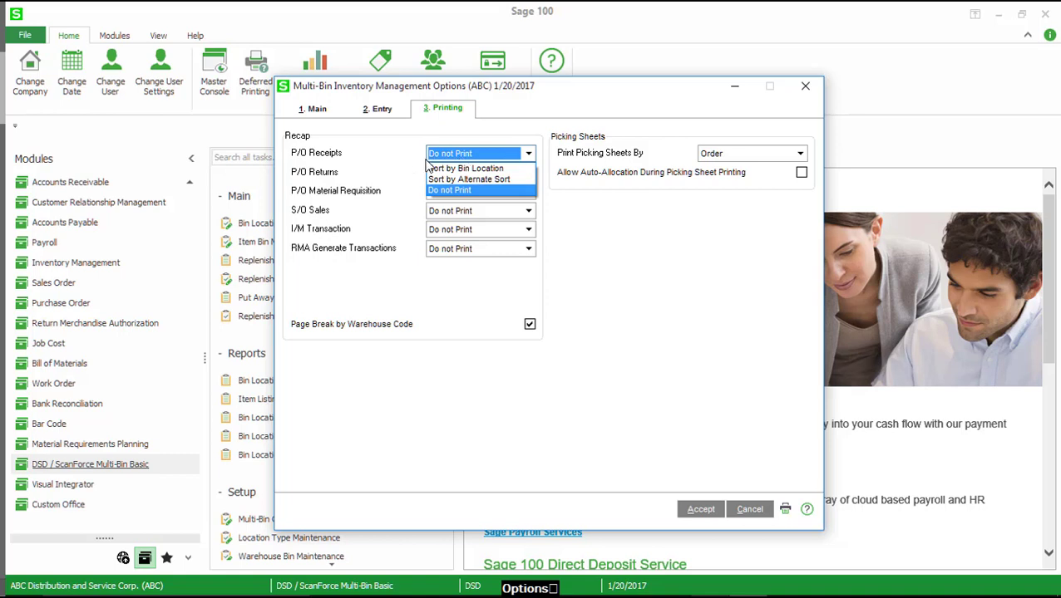
{"action": "left_click", "coordinate": [455, 170]}
{"action": "left_click", "coordinate": [484, 173]}
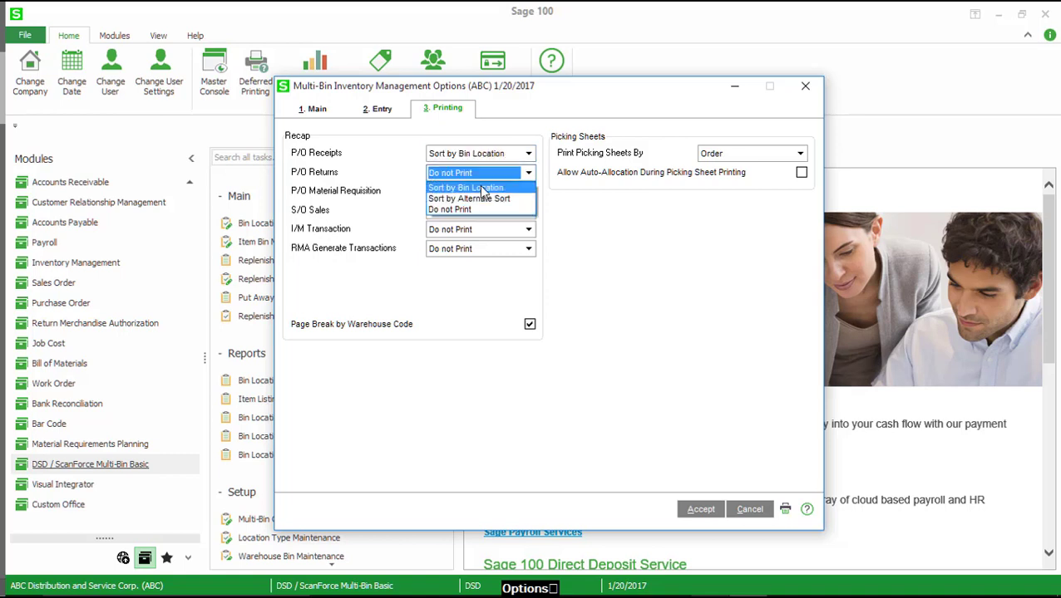
{"action": "left_click", "coordinate": [478, 185]}
{"action": "left_click", "coordinate": [488, 196]}
{"action": "left_click", "coordinate": [486, 206]}
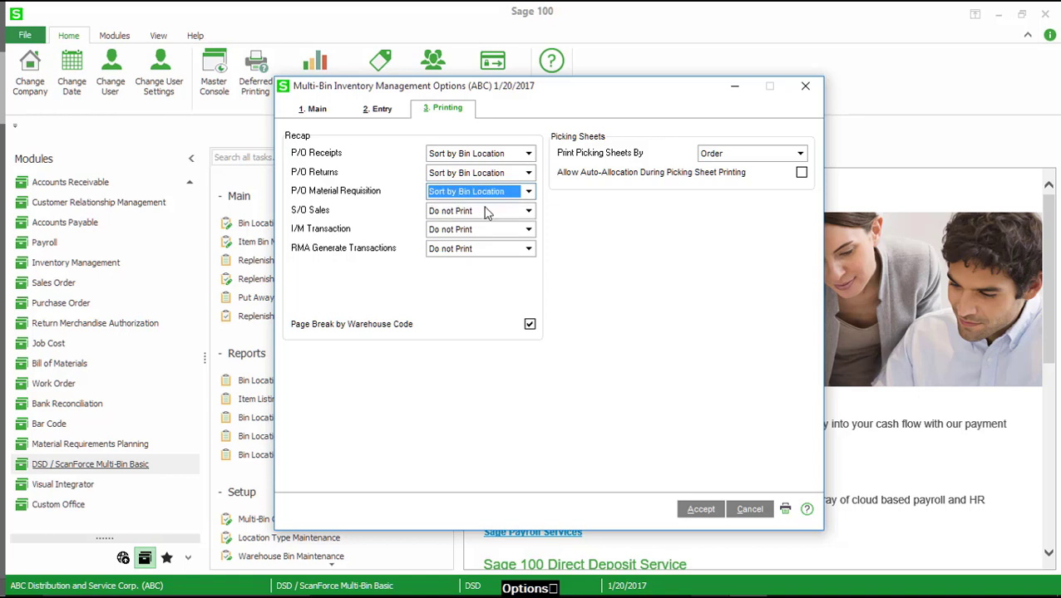
Set the S/O Sales, I/M Transaction and RMA Generate Transactions recaps to Sort by Bin Location
{"action": "left_click", "coordinate": [483, 212]}
{"action": "left_click", "coordinate": [484, 225]}
{"action": "left_click", "coordinate": [484, 231]}
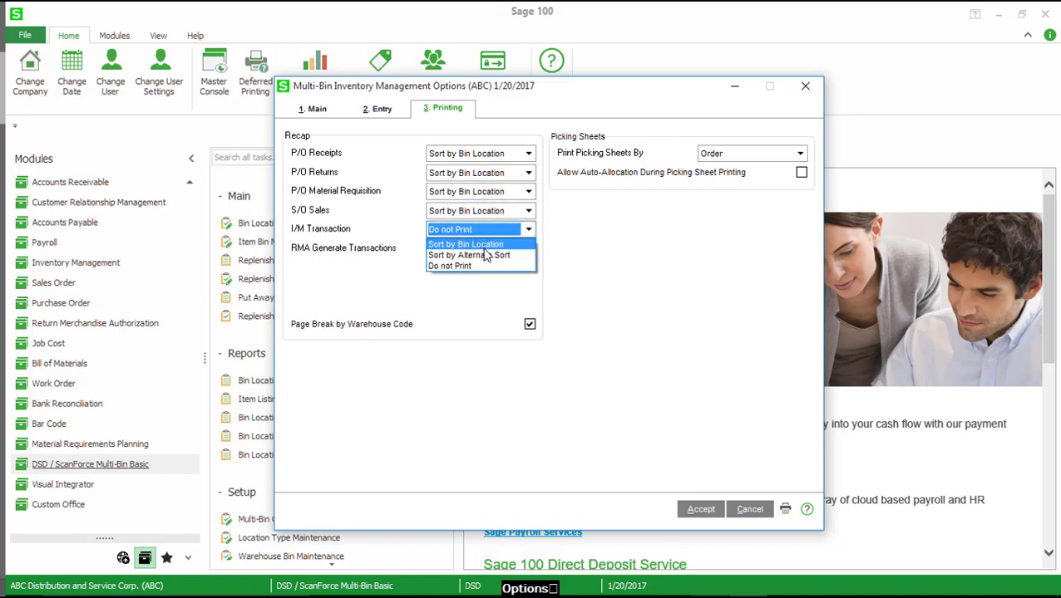
{"action": "left_click", "coordinate": [485, 245]}
{"action": "left_click", "coordinate": [486, 249]}
{"action": "left_click", "coordinate": [489, 264]}
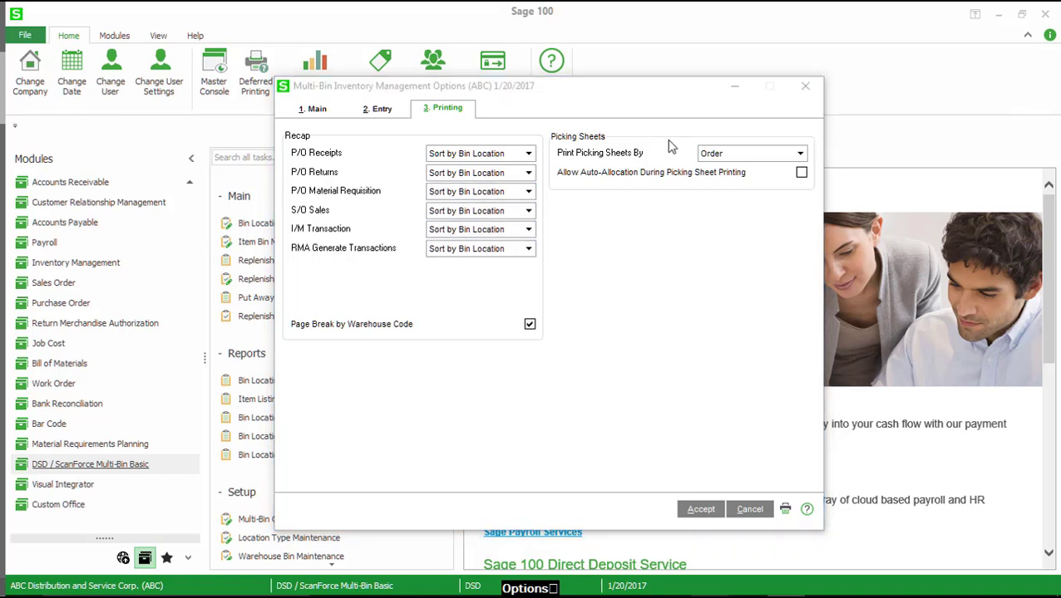
Keep picking sheets printed by Order, try to allow auto-allocation during picking sheet printing, and save the Multi-Bin options
{"action": "left_click", "coordinate": [750, 159]}
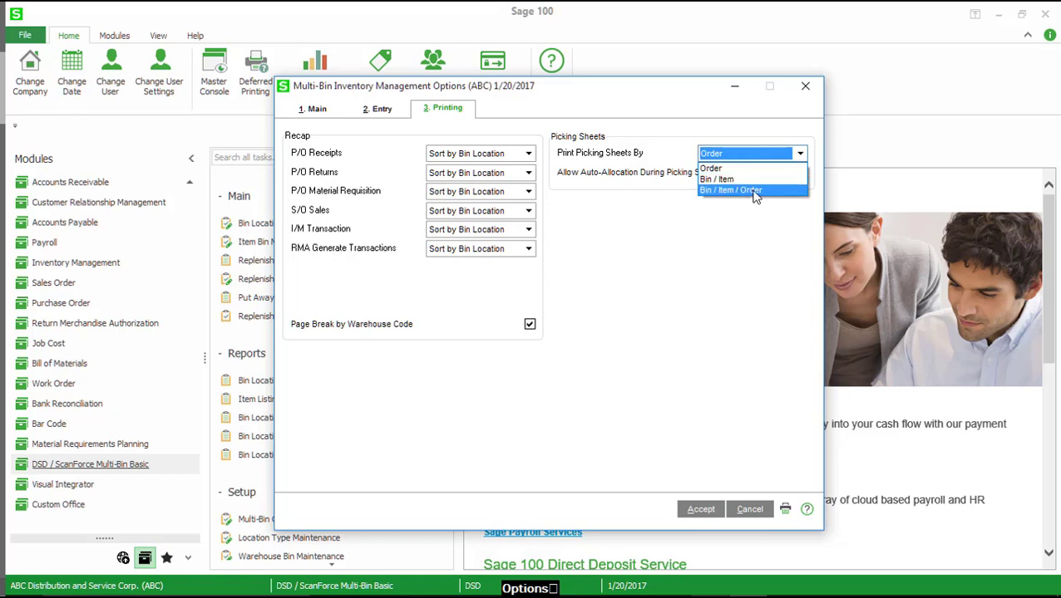
{"action": "left_click", "coordinate": [751, 168]}
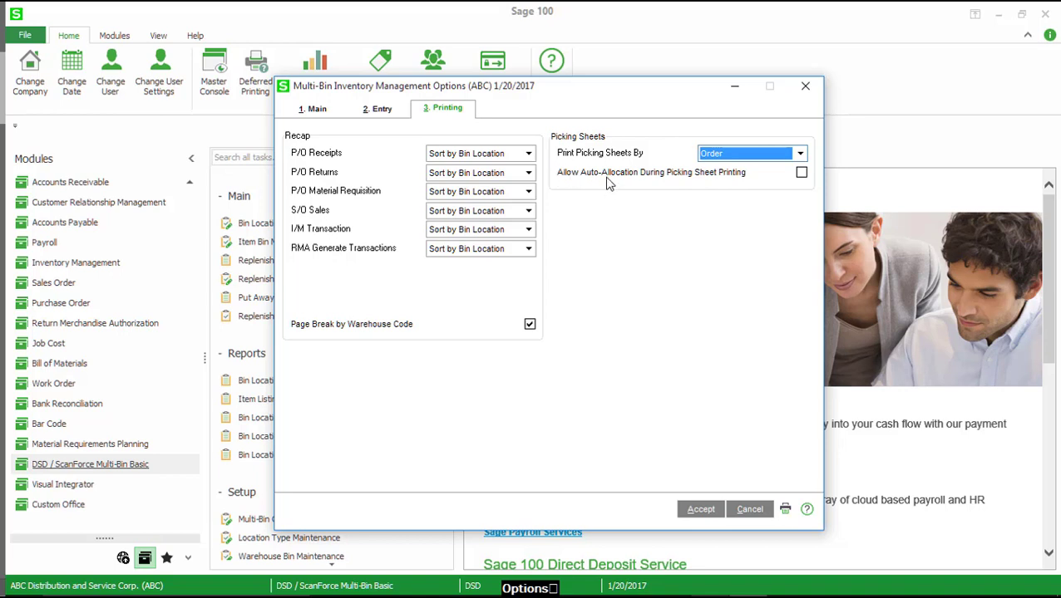
{"action": "left_click", "coordinate": [655, 182]}
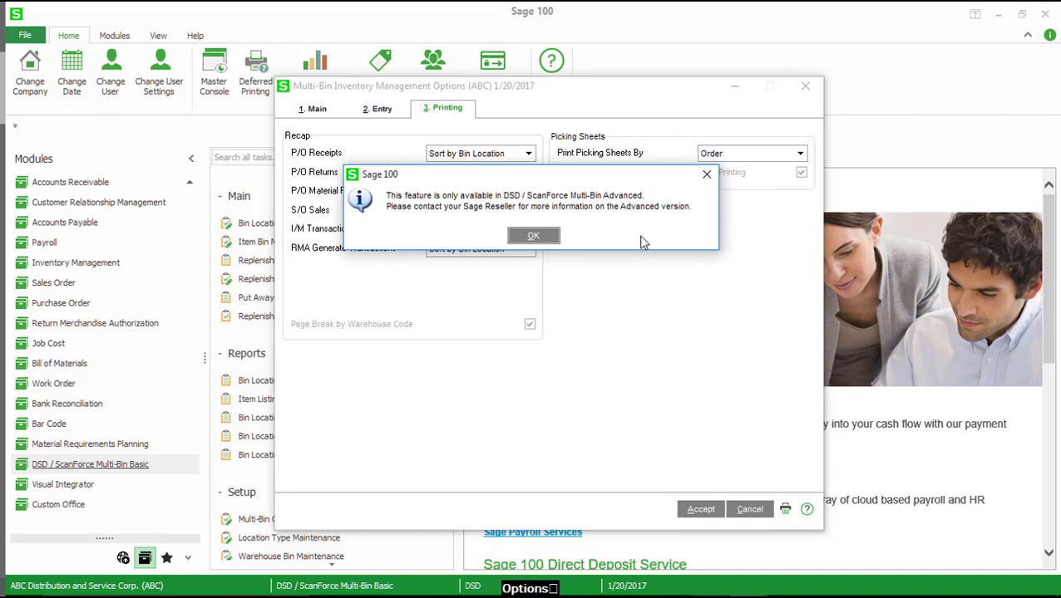
{"action": "left_click", "coordinate": [531, 239]}
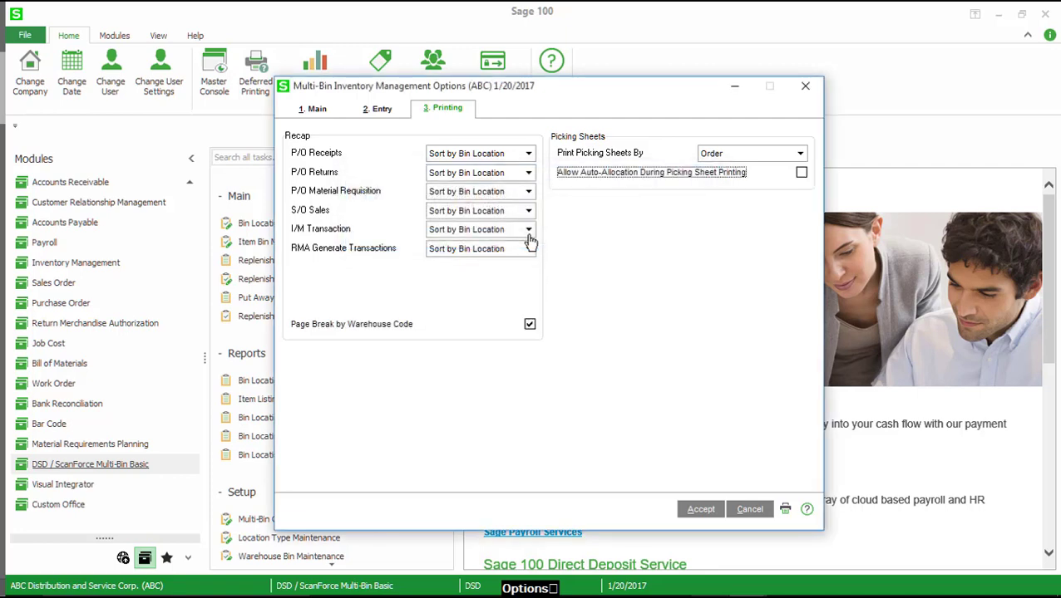
{"action": "left_click", "coordinate": [700, 510]}
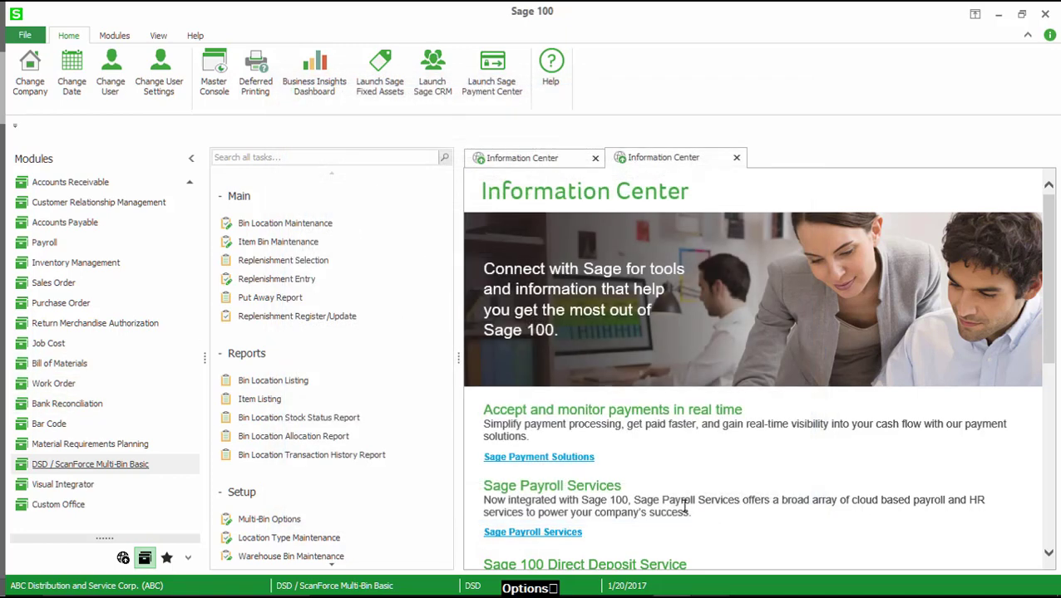
Review the transaction restrictions of the PICKING location type in Location Type Maintenance, accept the record and close the window
{"action": "left_click", "coordinate": [246, 354]}
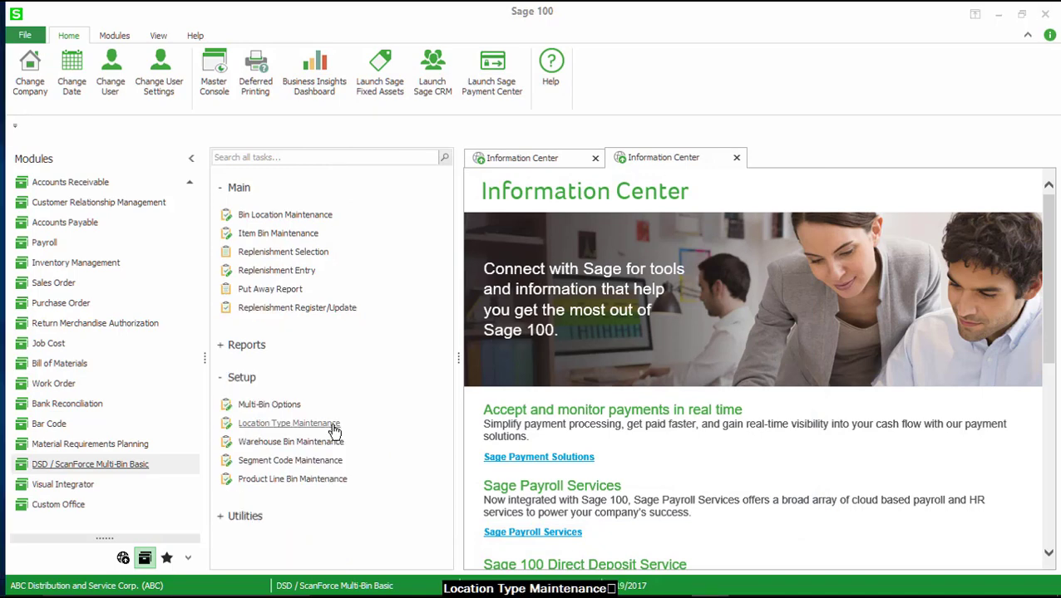
{"action": "left_click", "coordinate": [332, 426]}
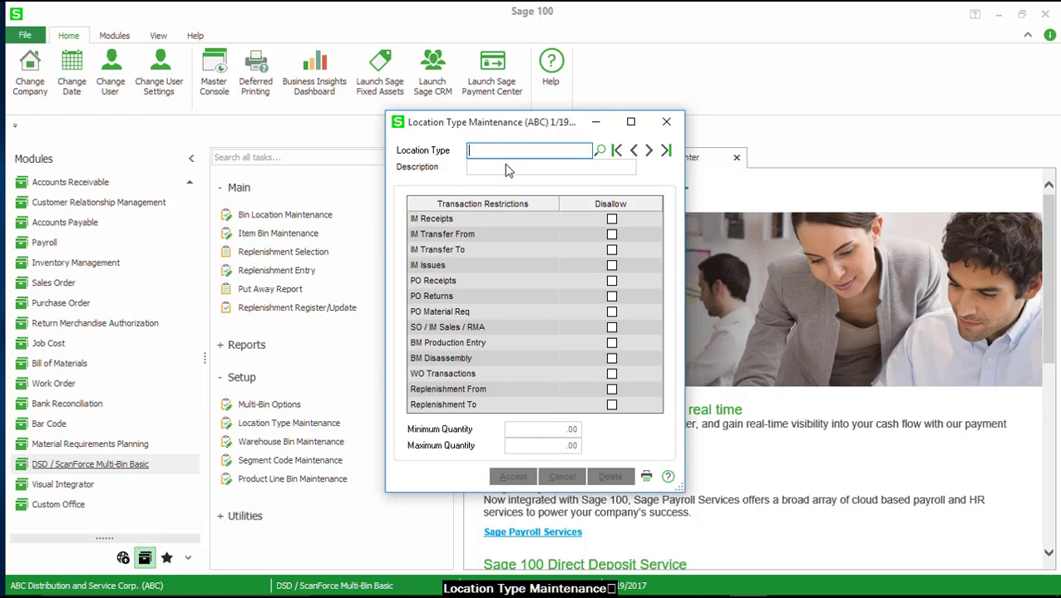
{"action": "left_click", "coordinate": [602, 154]}
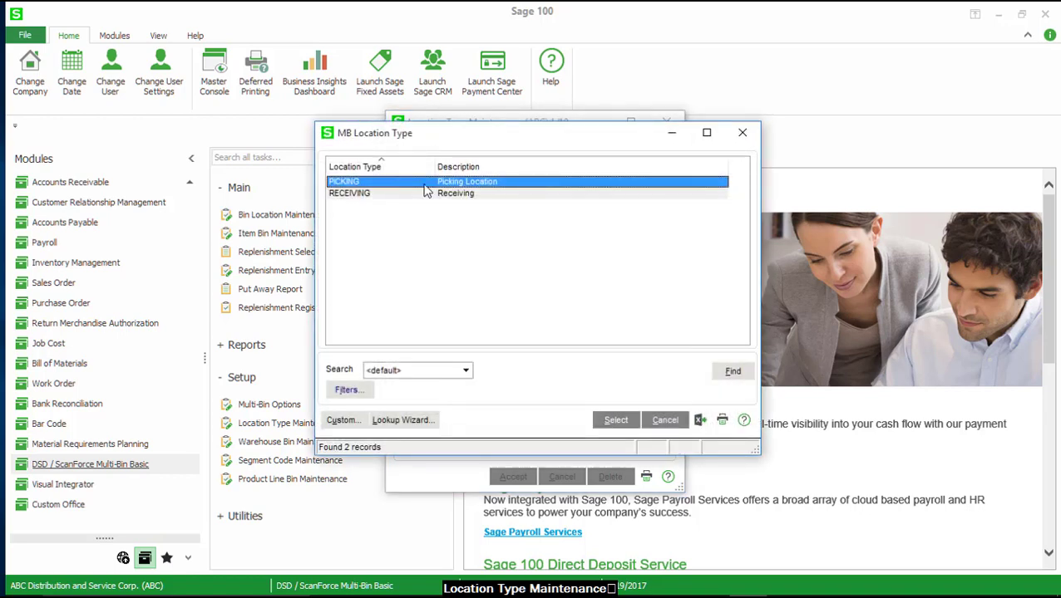
{"action": "double_click", "coordinate": [426, 183]}
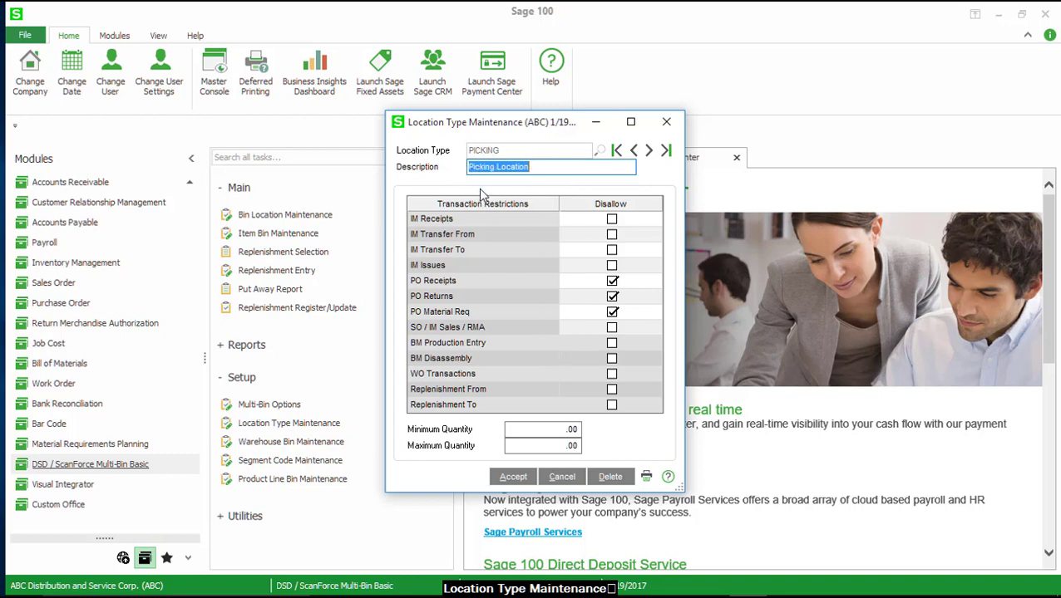
{"action": "left_click", "coordinate": [513, 477]}
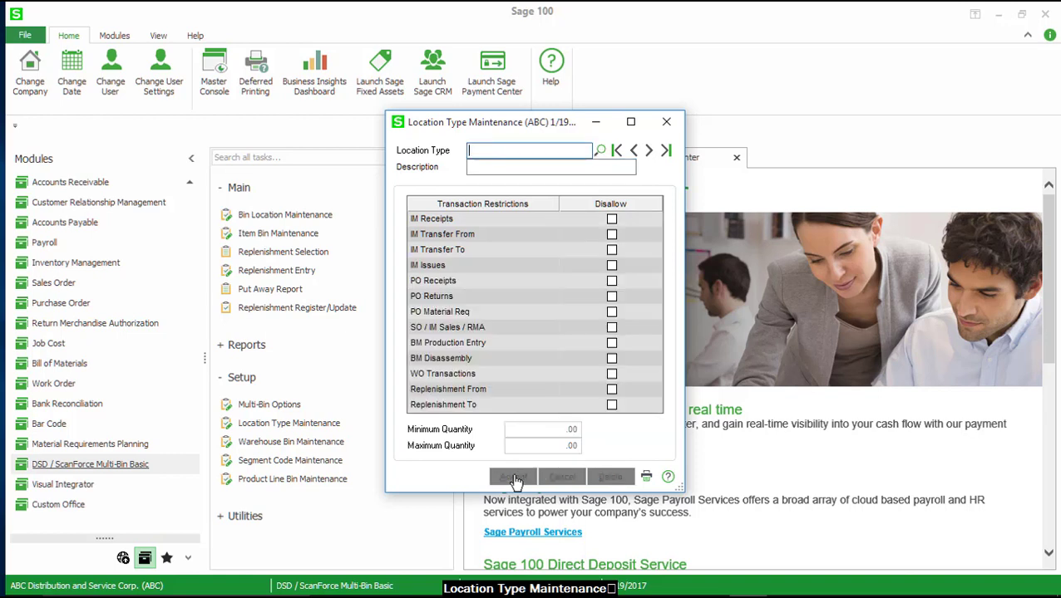
{"action": "left_click", "coordinate": [666, 123]}
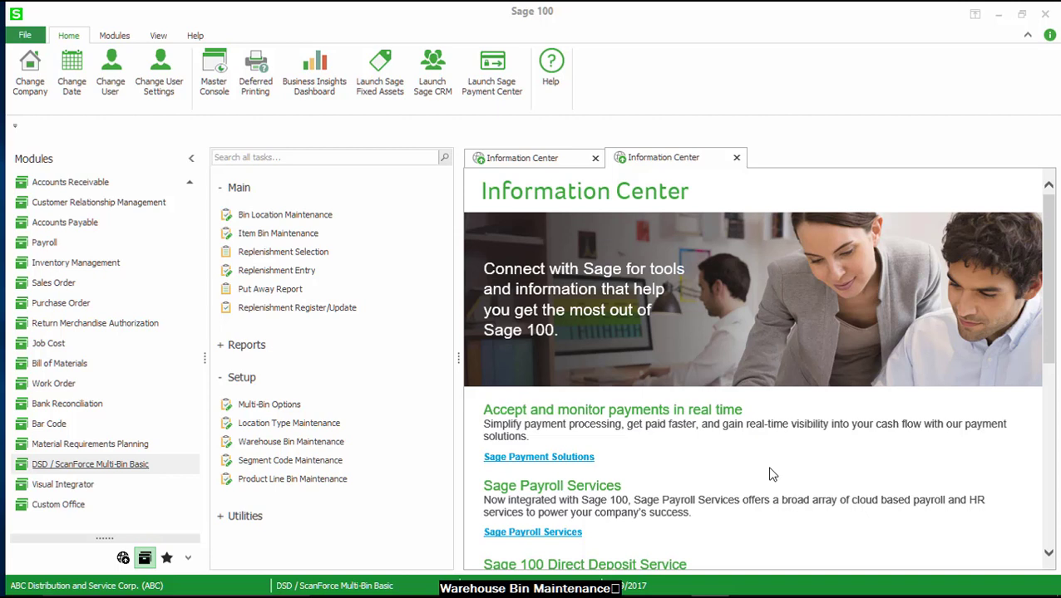
In Warehouse Bin Maintenance, allow Multi-Bin distribution and negative bin quantities for warehouse 000
{"action": "left_click", "coordinate": [317, 450]}
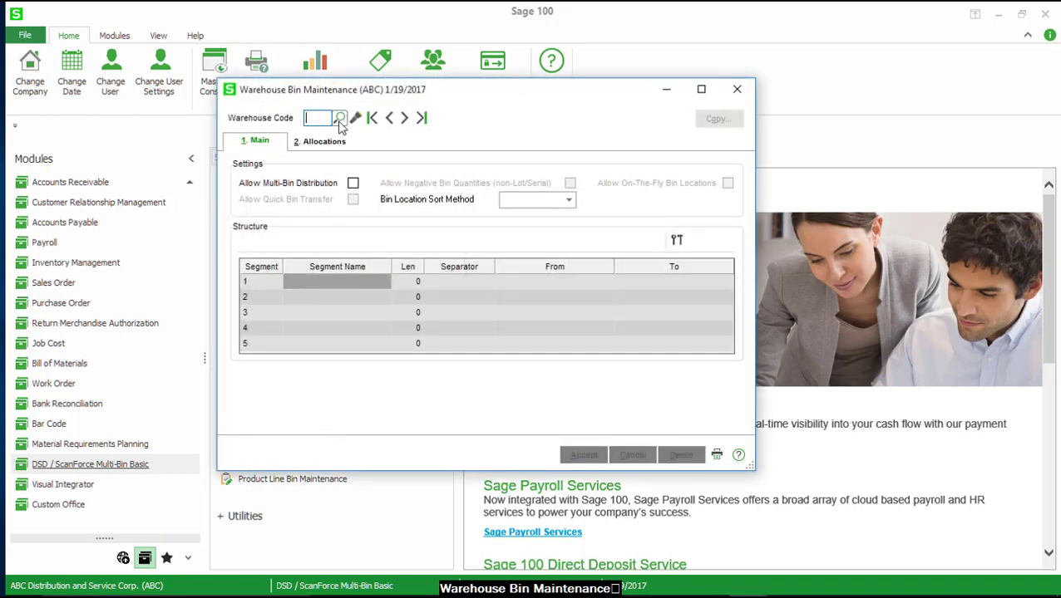
{"action": "left_click", "coordinate": [339, 118]}
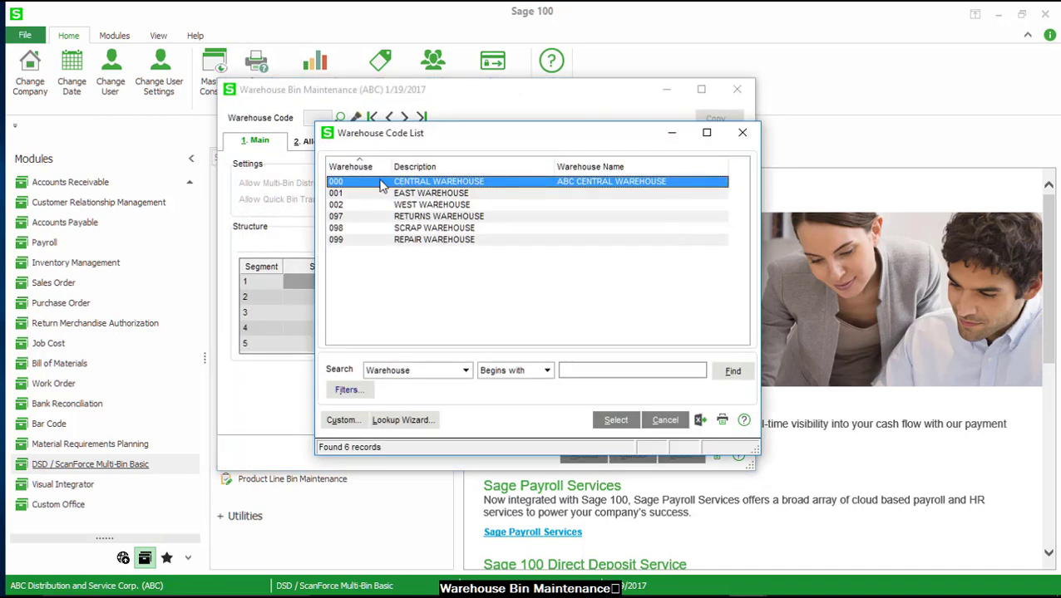
{"action": "double_click", "coordinate": [381, 186]}
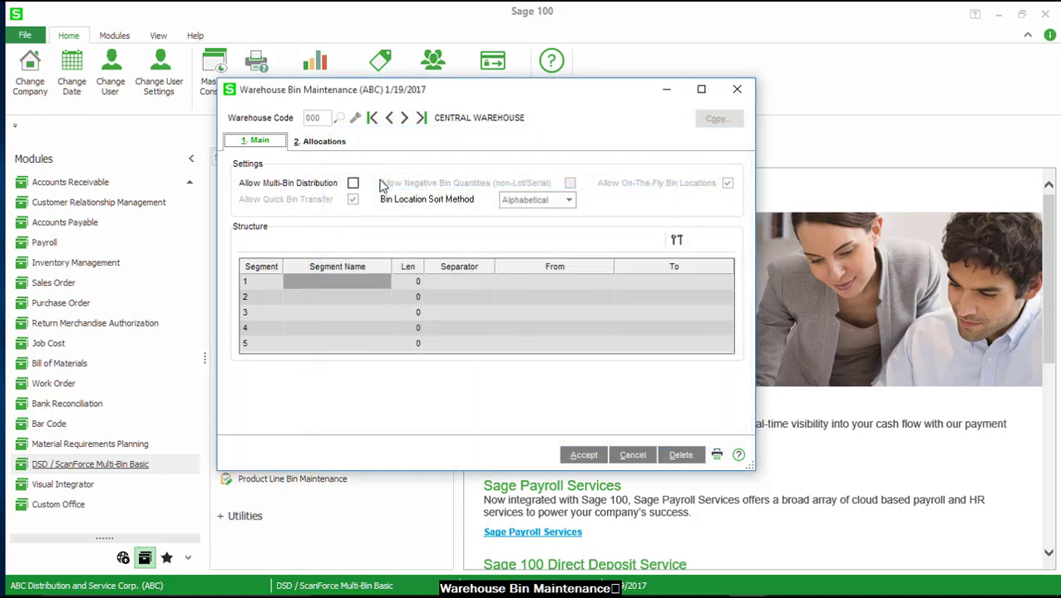
{"action": "left_click", "coordinate": [268, 184]}
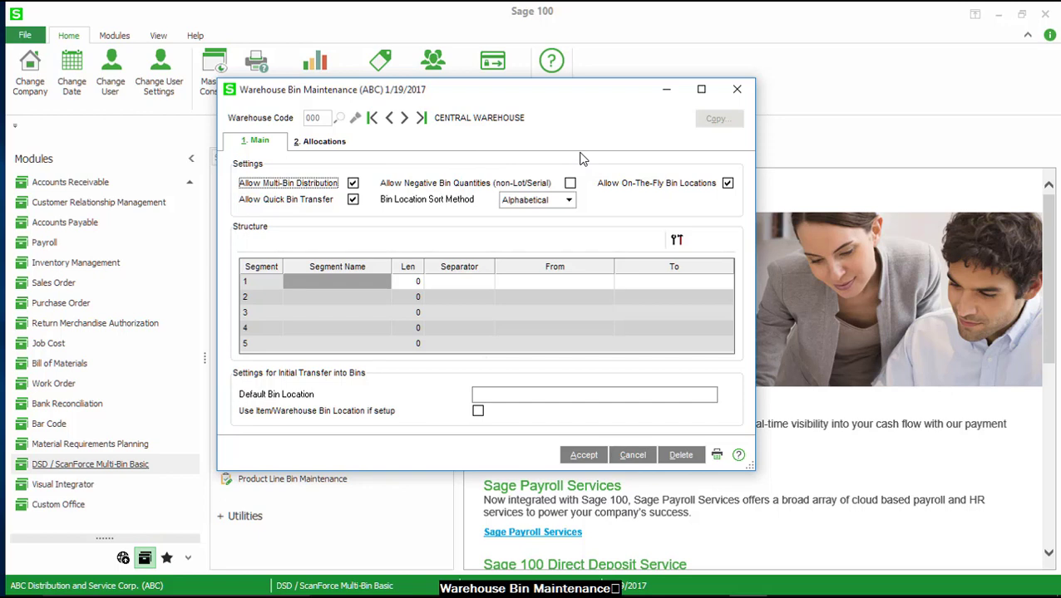
{"action": "left_click", "coordinate": [490, 186]}
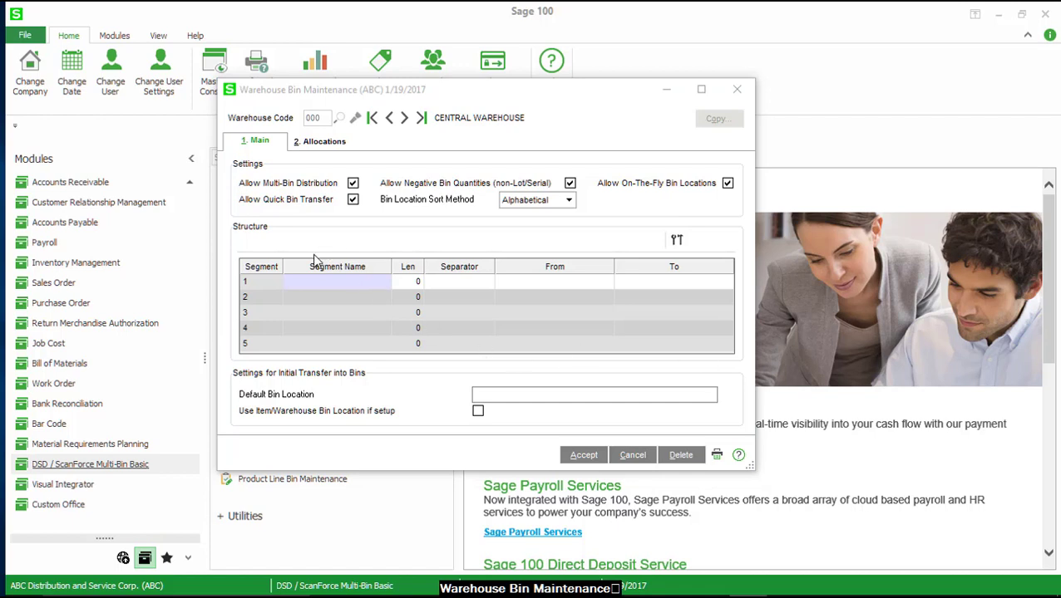
Name the first bin structure segment Rack and give it a length of 1
{"action": "left_click", "coordinate": [305, 283]}
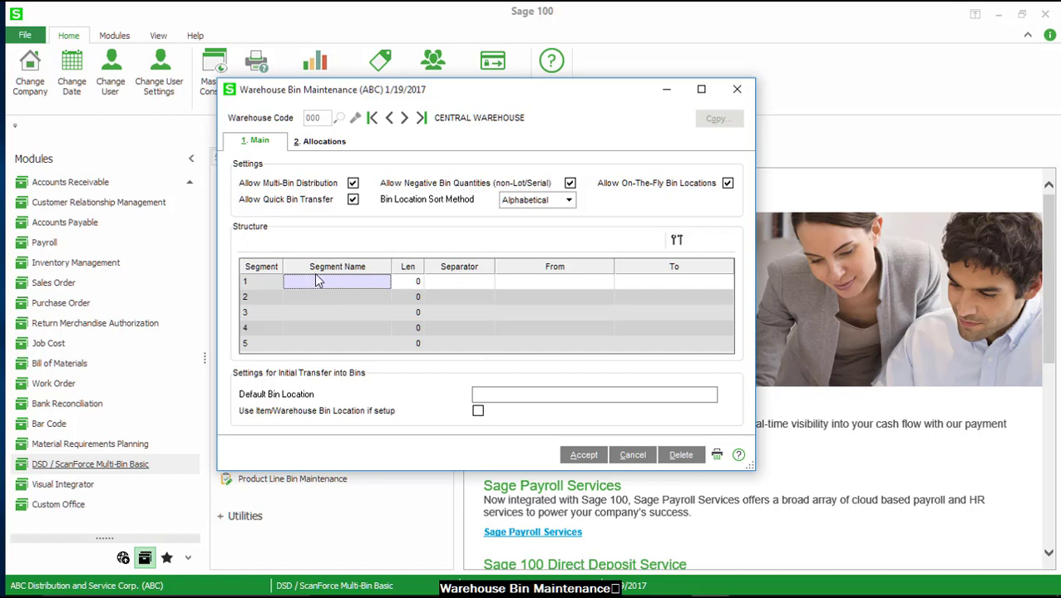
{"action": "left_click", "coordinate": [314, 275]}
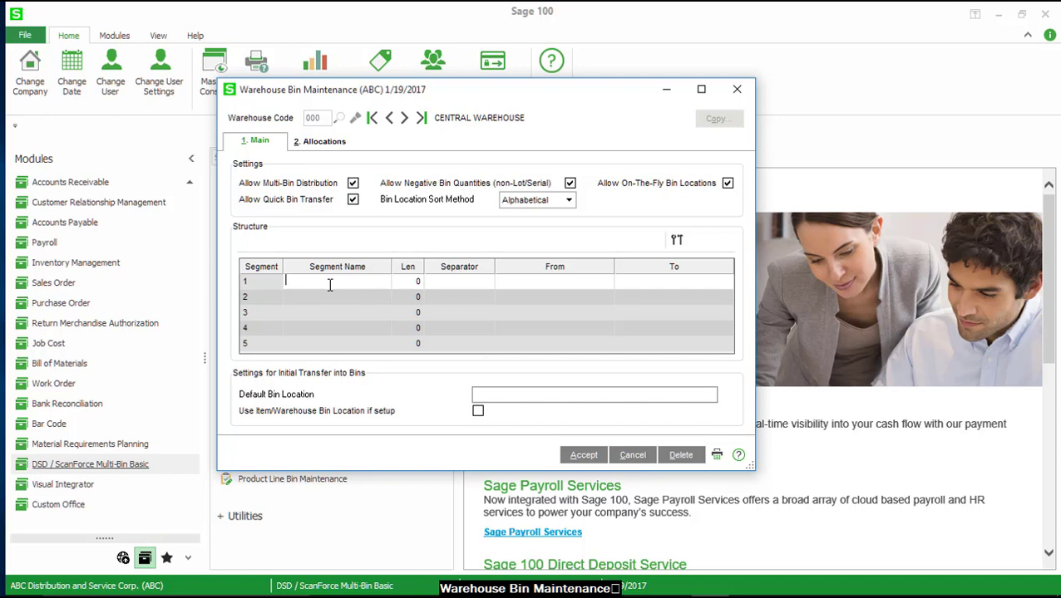
{"action": "type", "text": "Raack"}
{"action": "key", "text": "BackSpace"}
{"action": "key", "text": "BackSpace"}
{"action": "key", "text": "BackSpace"}
{"action": "type", "text": "ck"}
{"action": "key", "text": "Tab"}
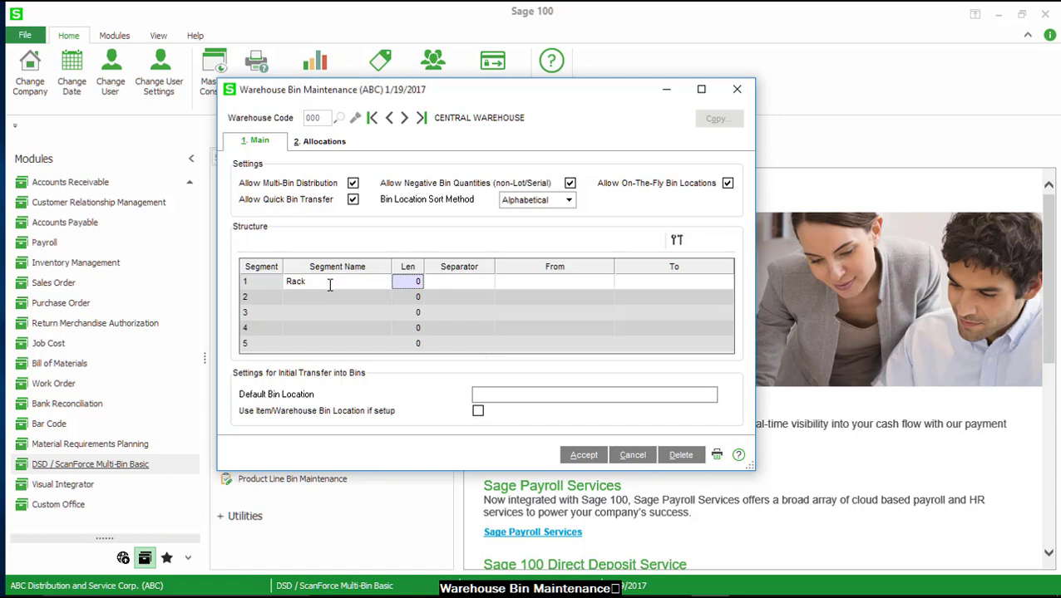
{"action": "type", "text": "1"}
{"action": "key", "text": "Tab"}
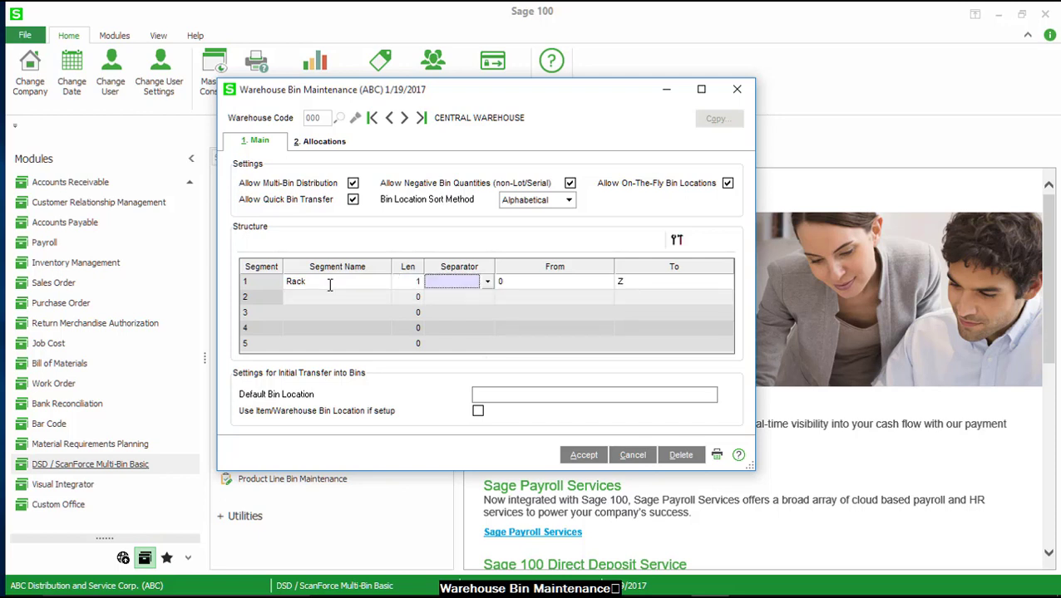
Give the Rack segment a dash separator and a range starting at A, keeping Z as its end
{"action": "left_click", "coordinate": [487, 283]}
{"action": "left_click", "coordinate": [462, 308]}
{"action": "key", "text": "Tab"}
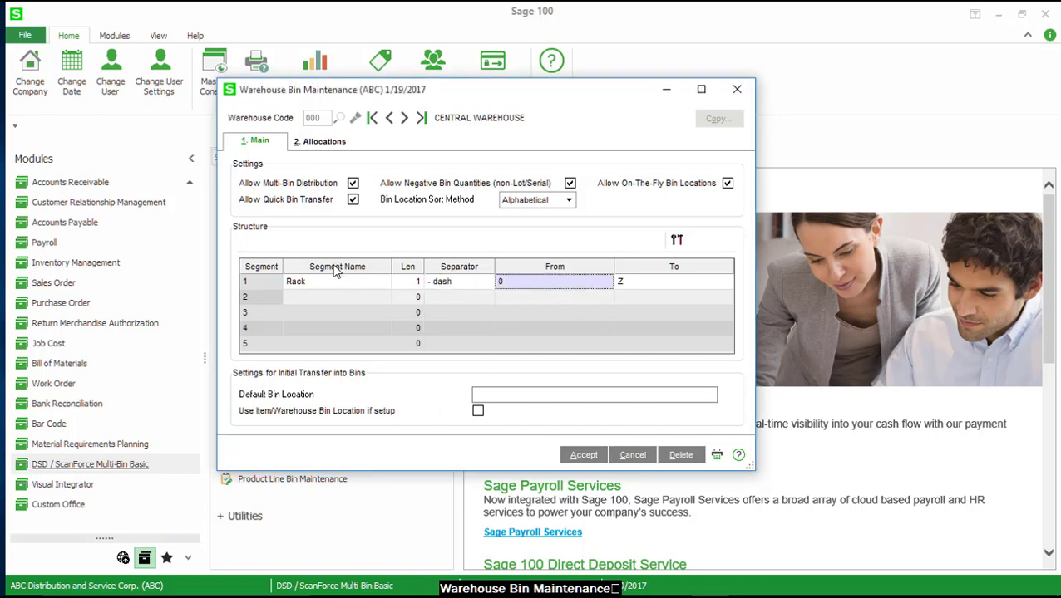
{"action": "type", "text": "A"}
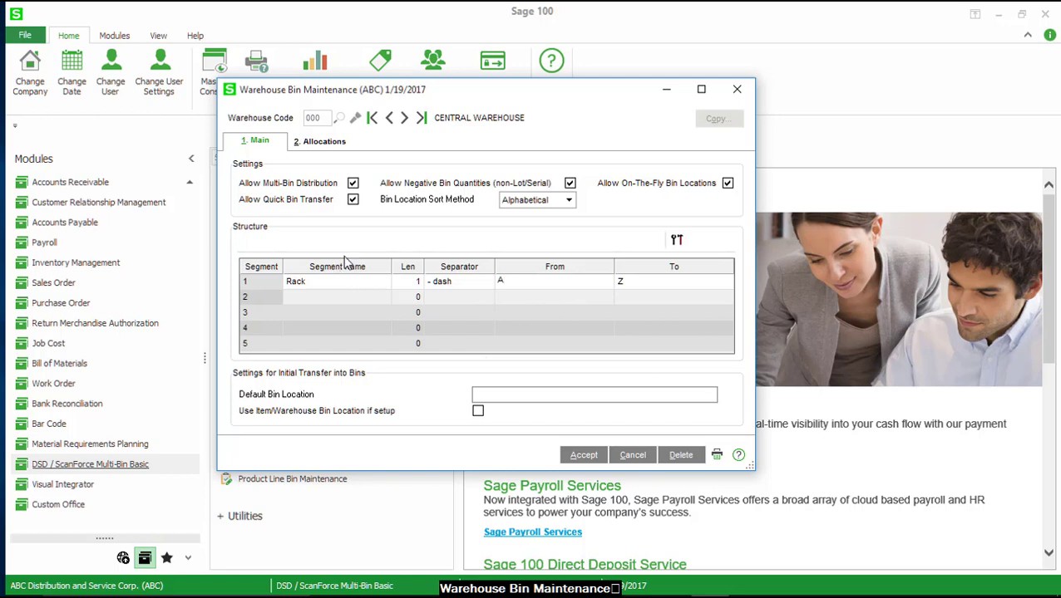
{"action": "left_click", "coordinate": [671, 287]}
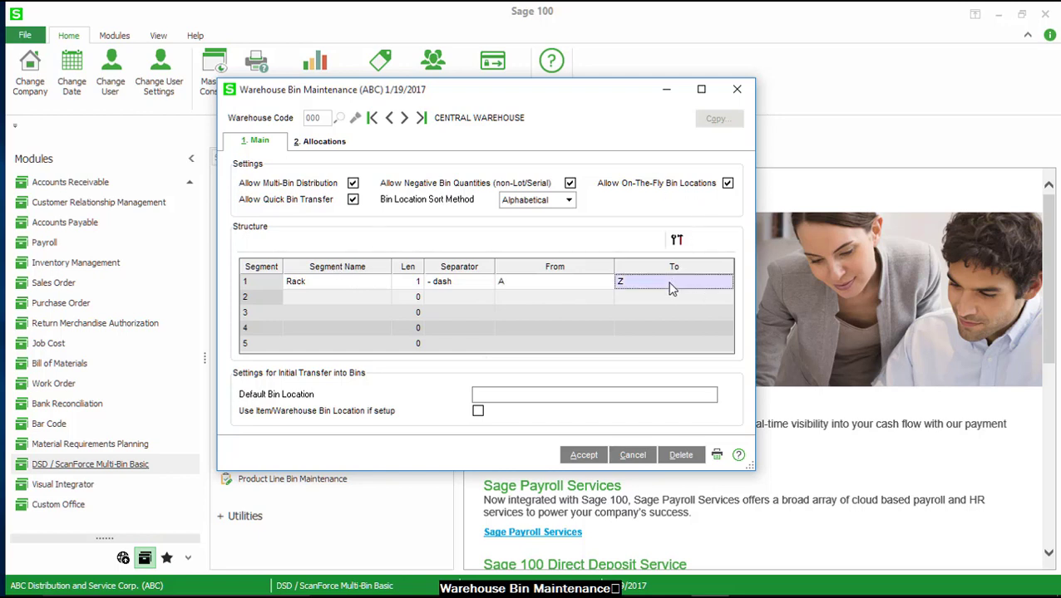
Add a second structure segment named Aisle with length 3 and a dash separator
{"action": "left_click", "coordinate": [328, 297]}
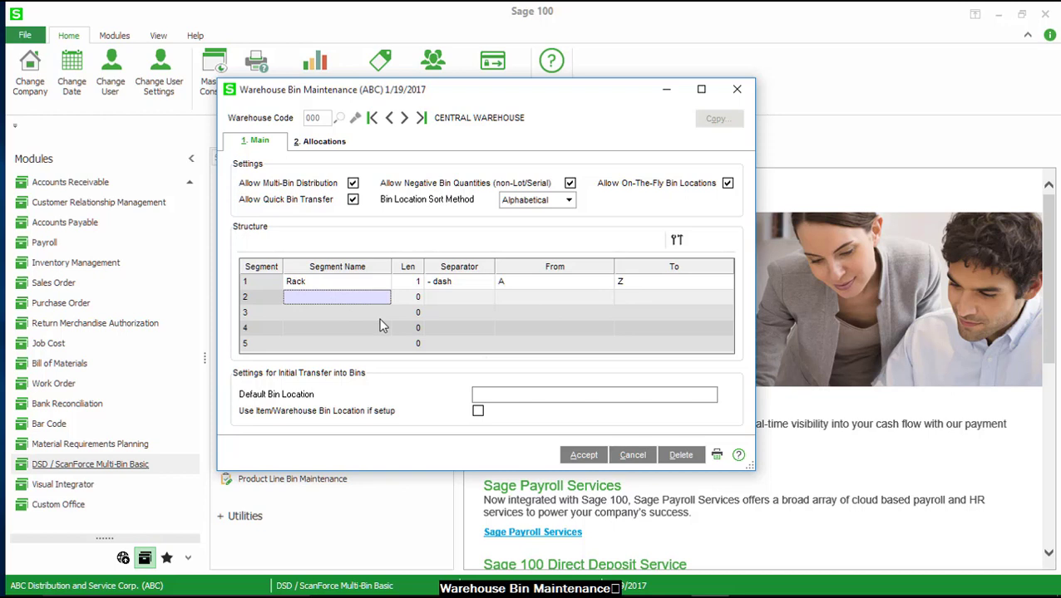
{"action": "type", "text": "Aisle"}
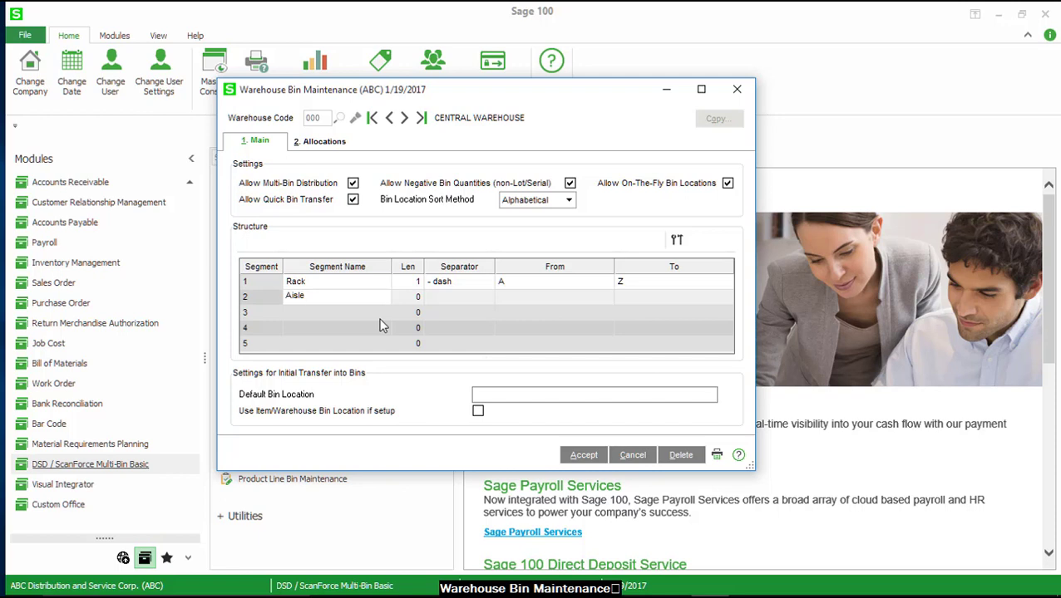
{"action": "key", "text": "Tab"}
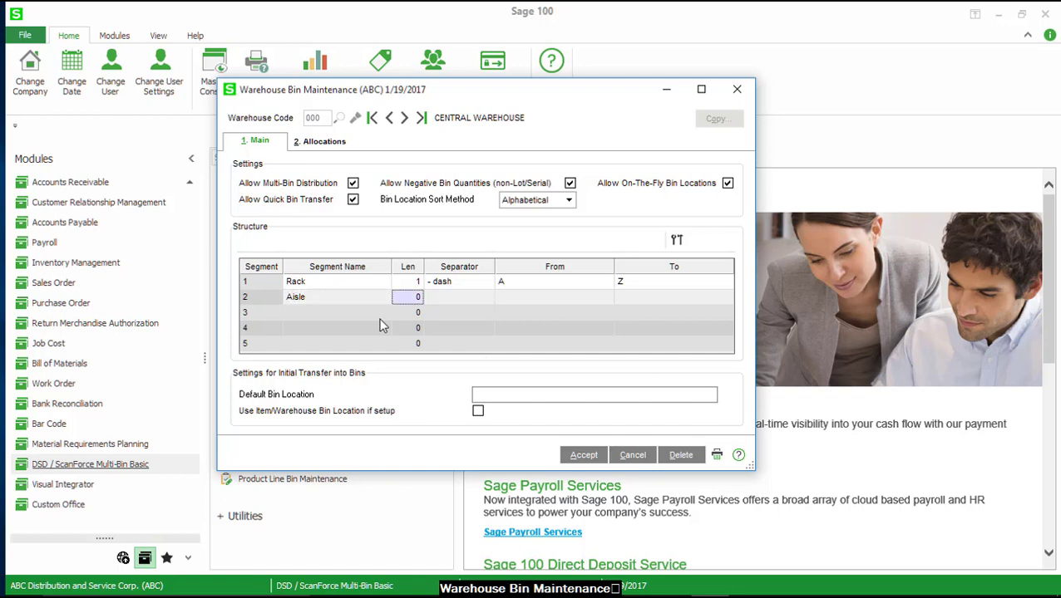
{"action": "type", "text": "3"}
{"action": "key", "text": "Tab"}
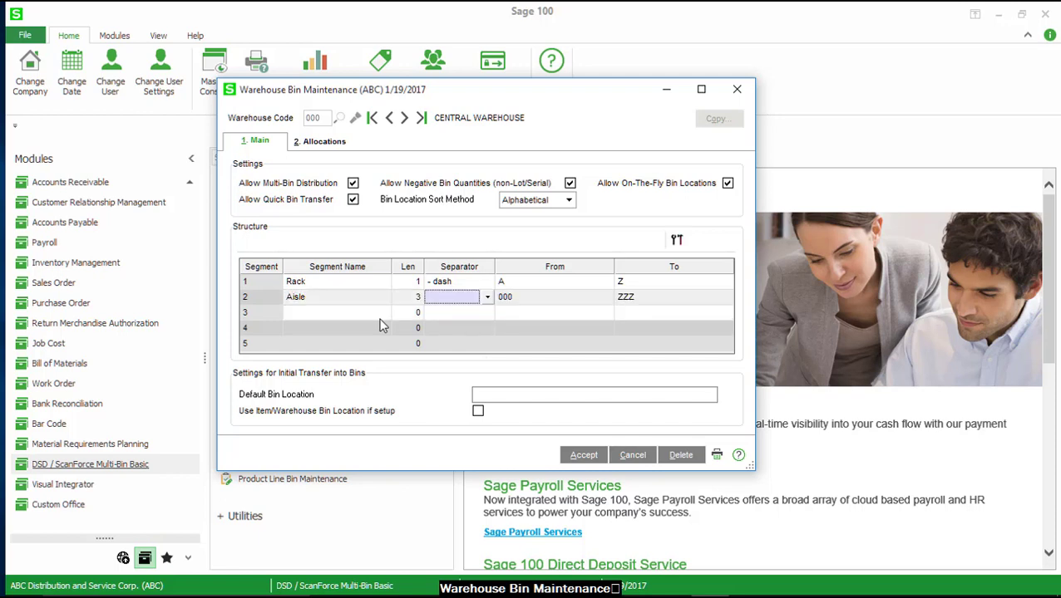
{"action": "left_click", "coordinate": [487, 297]}
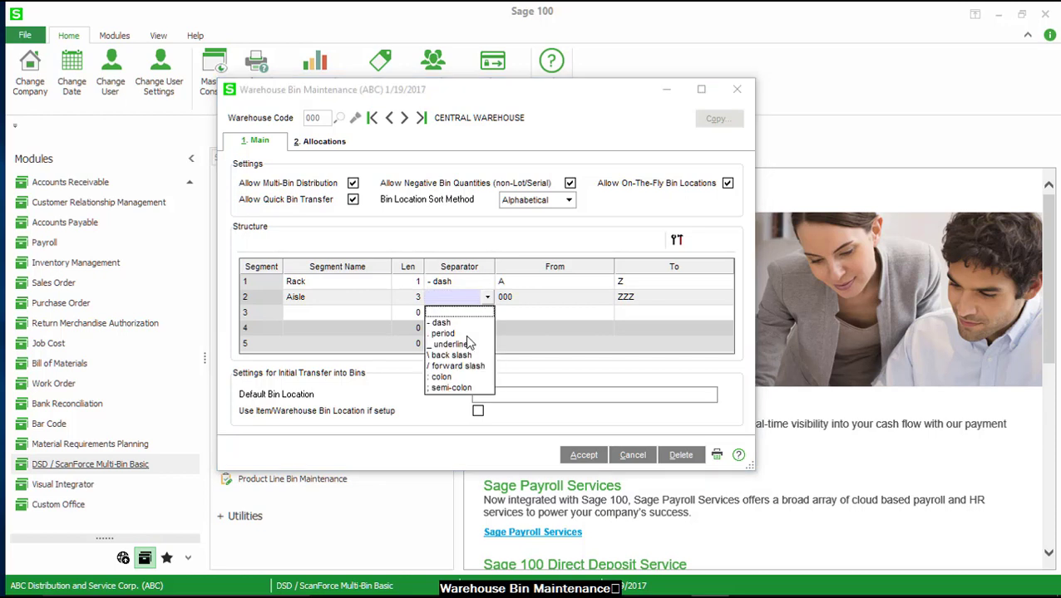
{"action": "left_click", "coordinate": [455, 324]}
Set the Aisle segment's range from 100 to 900
{"action": "left_click", "coordinate": [523, 301]}
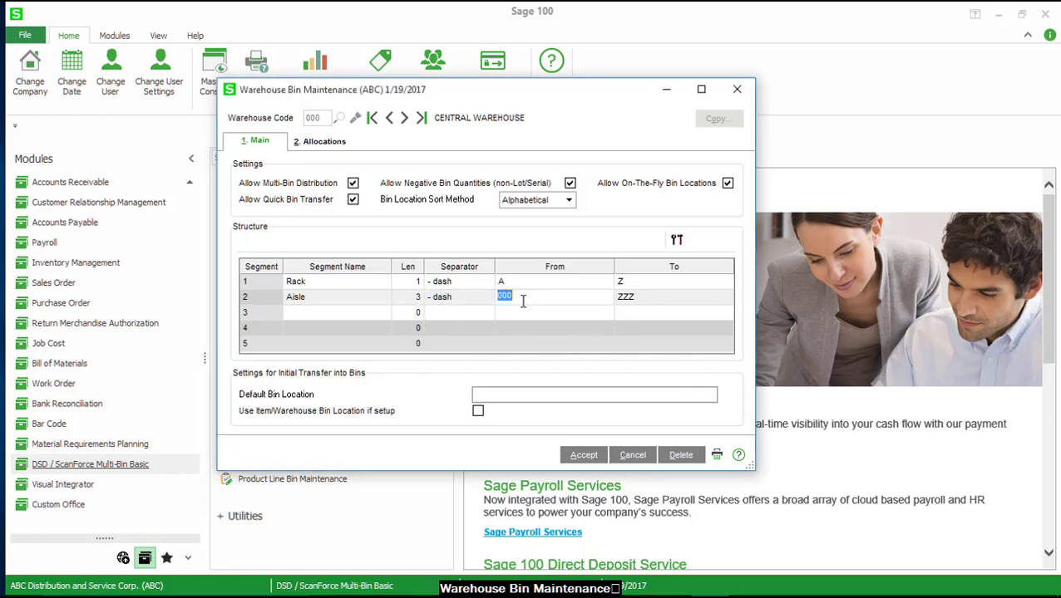
{"action": "type", "text": "100"}
{"action": "key", "text": "Tab"}
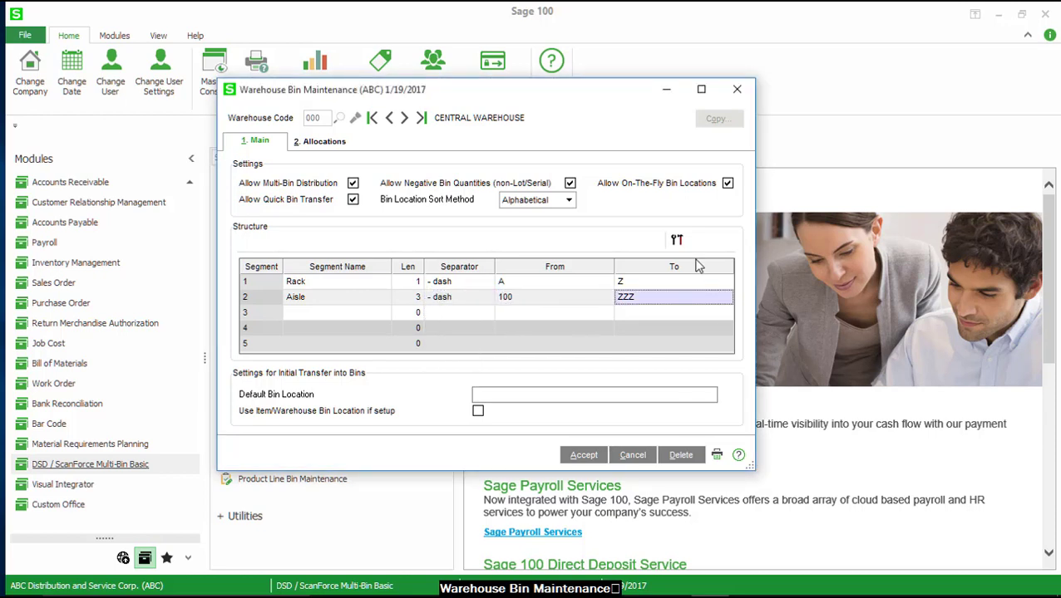
{"action": "left_click", "coordinate": [689, 298]}
{"action": "type", "text": "900"}
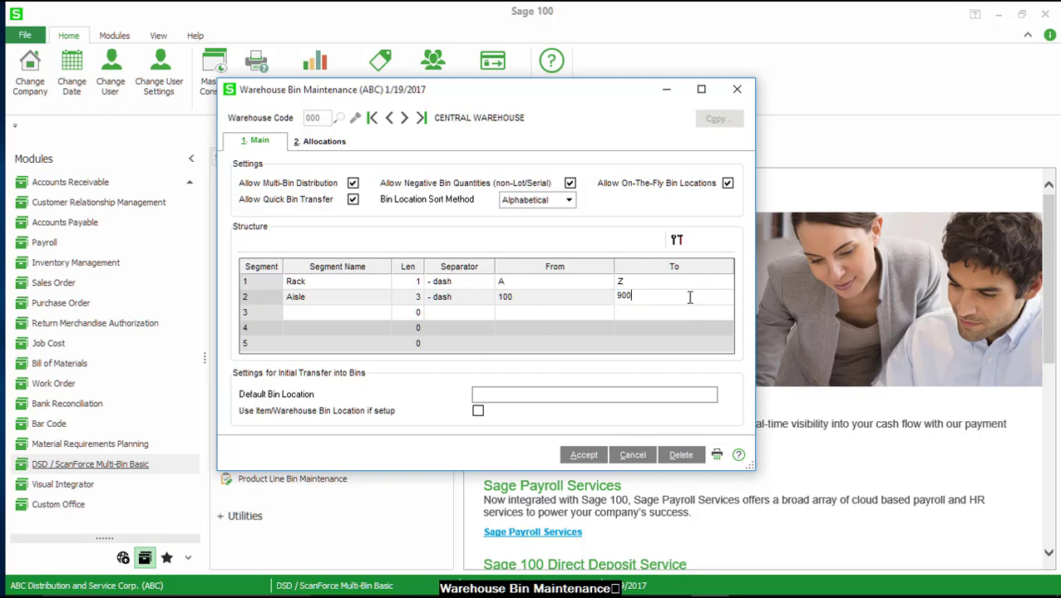
{"action": "key", "text": "Tab"}
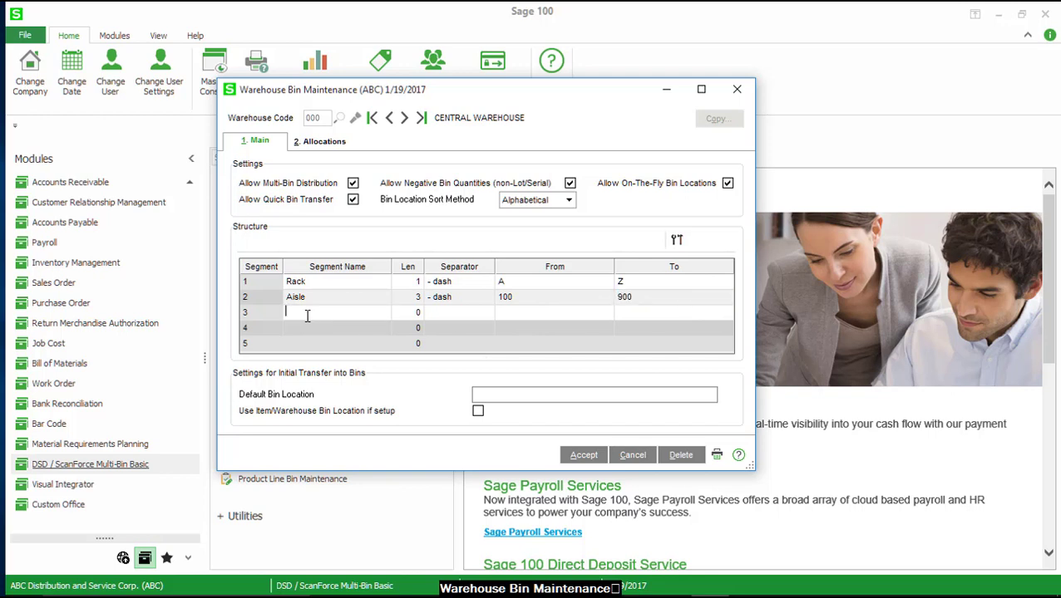
Add a third structure segment named Bin with length 2, no separator and a range from 00 to 90
{"action": "type", "text": "Bin"}
{"action": "key", "text": "Tab"}
{"action": "type", "text": "2"}
{"action": "key", "text": "Tab"}
{"action": "key", "text": "Tab"}
{"action": "key", "text": "Tab"}
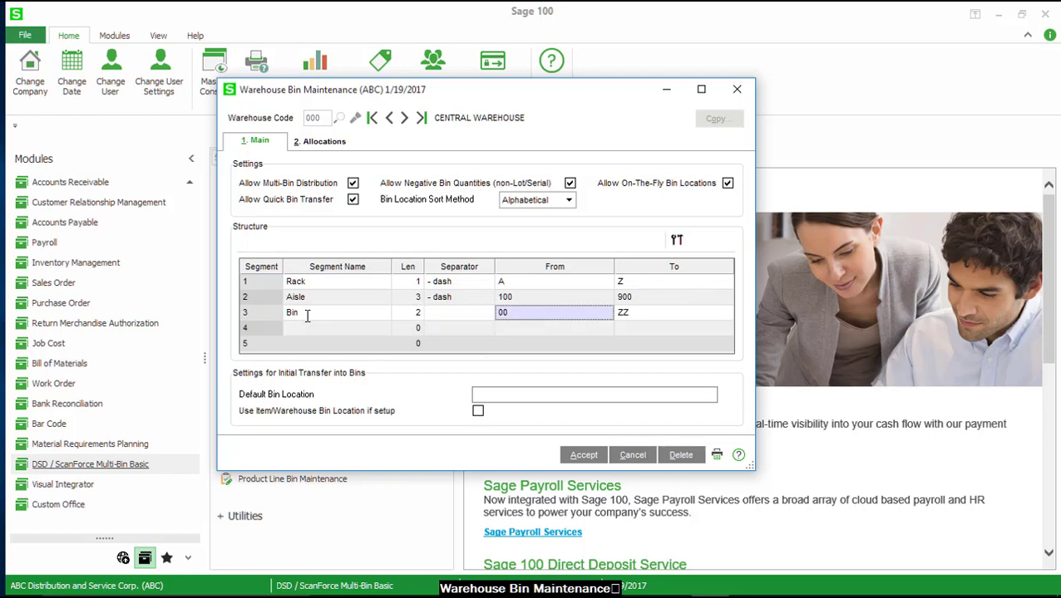
{"action": "type", "text": "90"}
{"action": "key", "text": "Tab"}
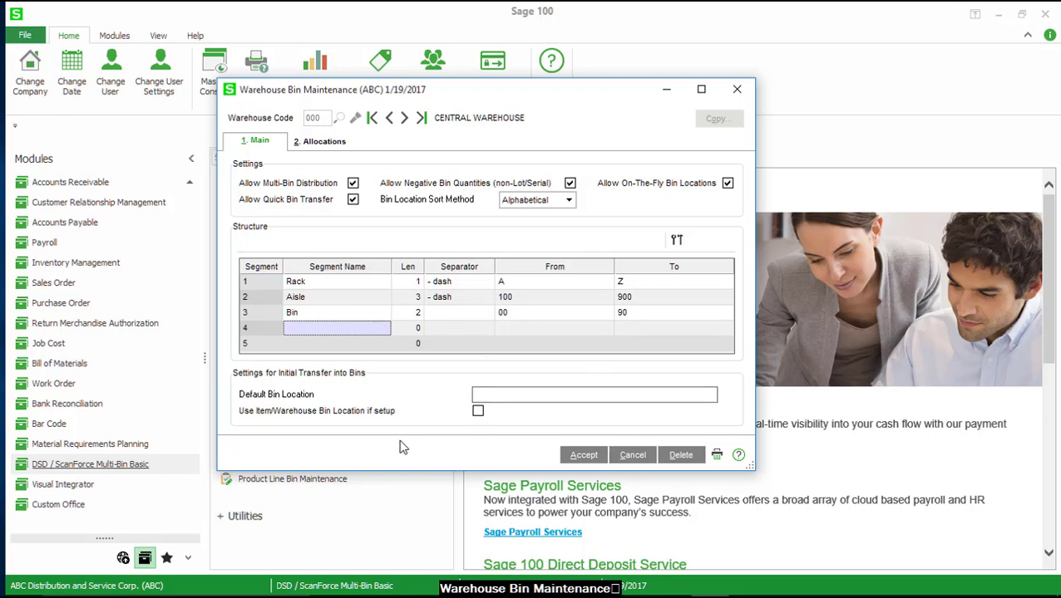
Set the warehouse's default bin location to A-100-10 and agree to save the warehouse record
{"action": "left_click", "coordinate": [478, 395]}
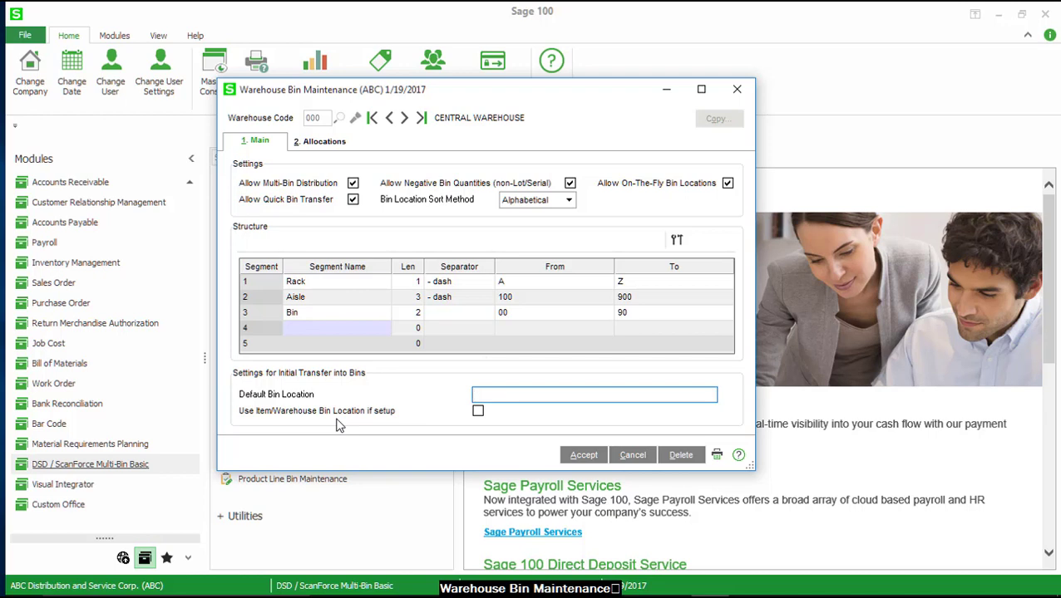
{"action": "type", "text": "A-100-10"}
{"action": "key", "text": "Tab"}
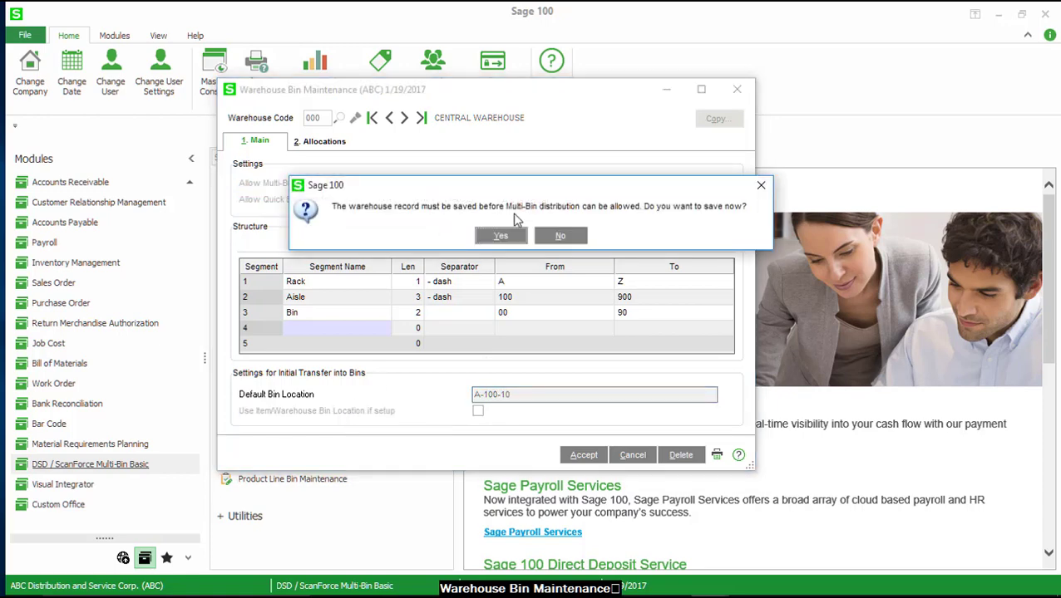
{"action": "left_click", "coordinate": [513, 239]}
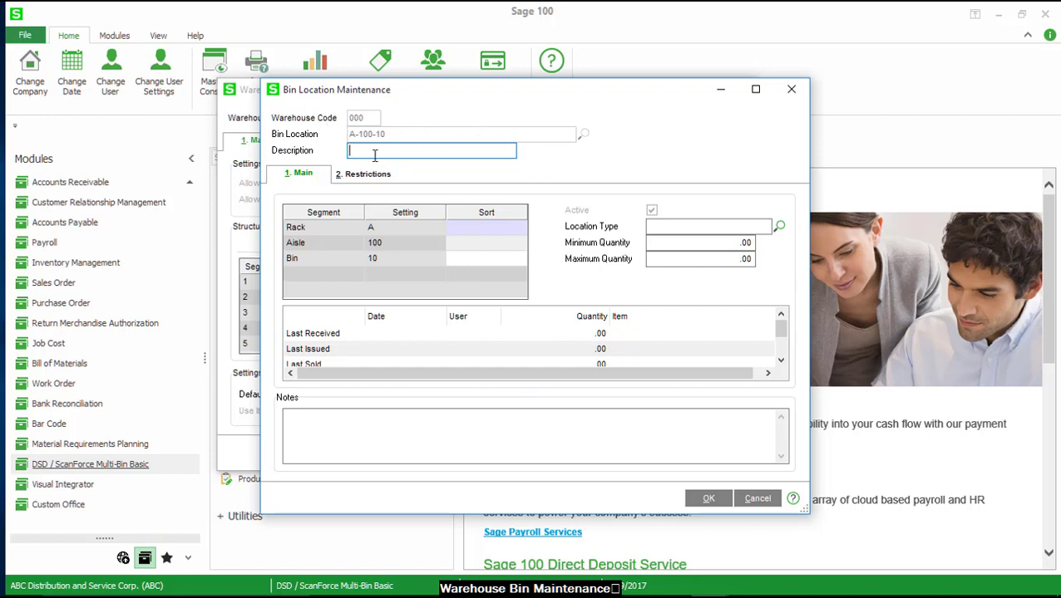
Assign the PICKING location type to bin location A-100-10 and show the bin's transaction restrictions
{"action": "left_click", "coordinate": [713, 226]}
{"action": "left_click", "coordinate": [779, 226]}
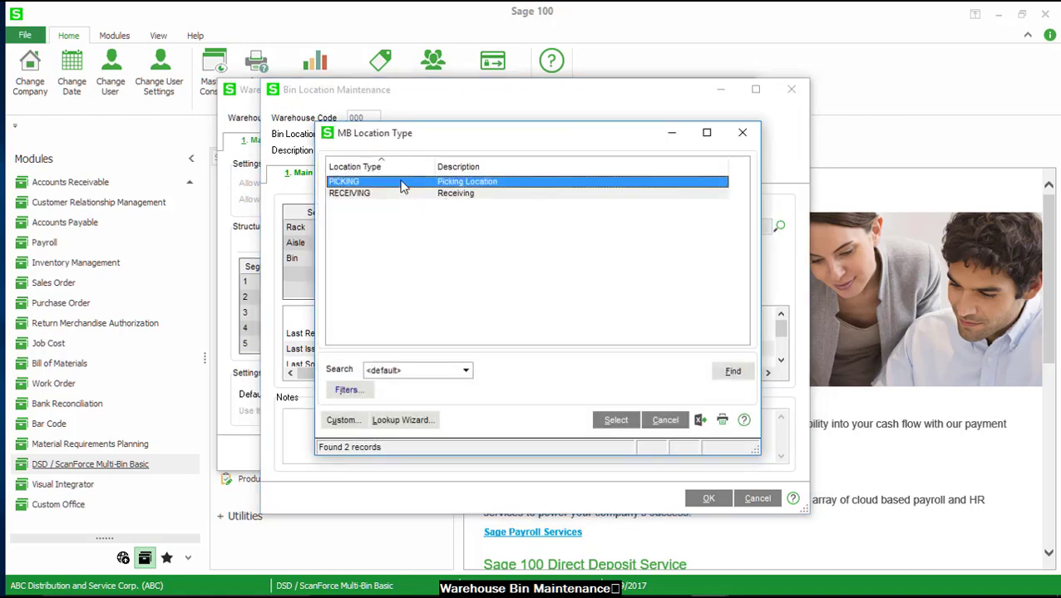
{"action": "double_click", "coordinate": [402, 186]}
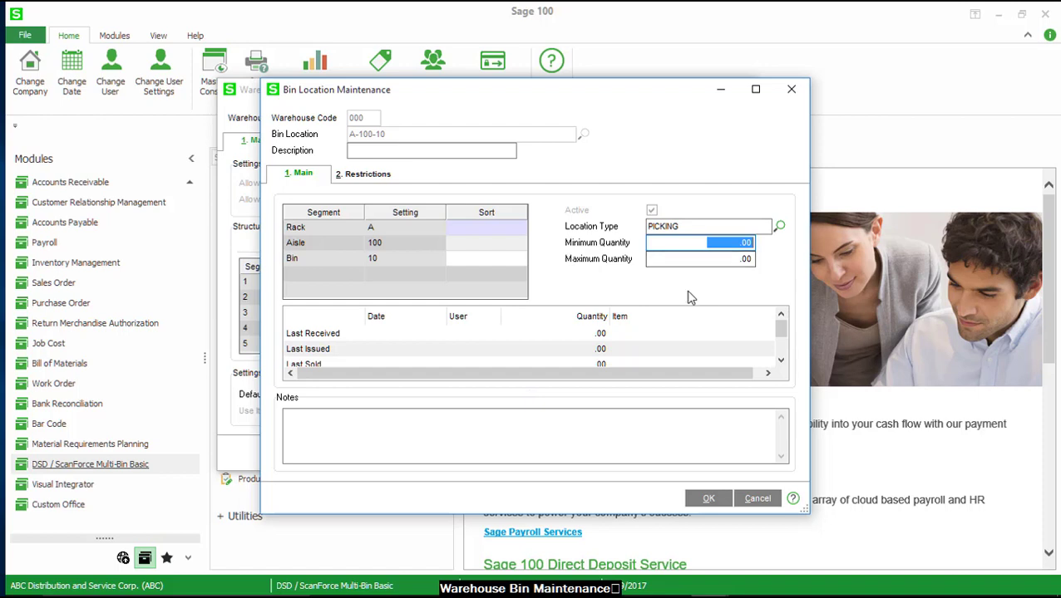
{"action": "left_click", "coordinate": [376, 177]}
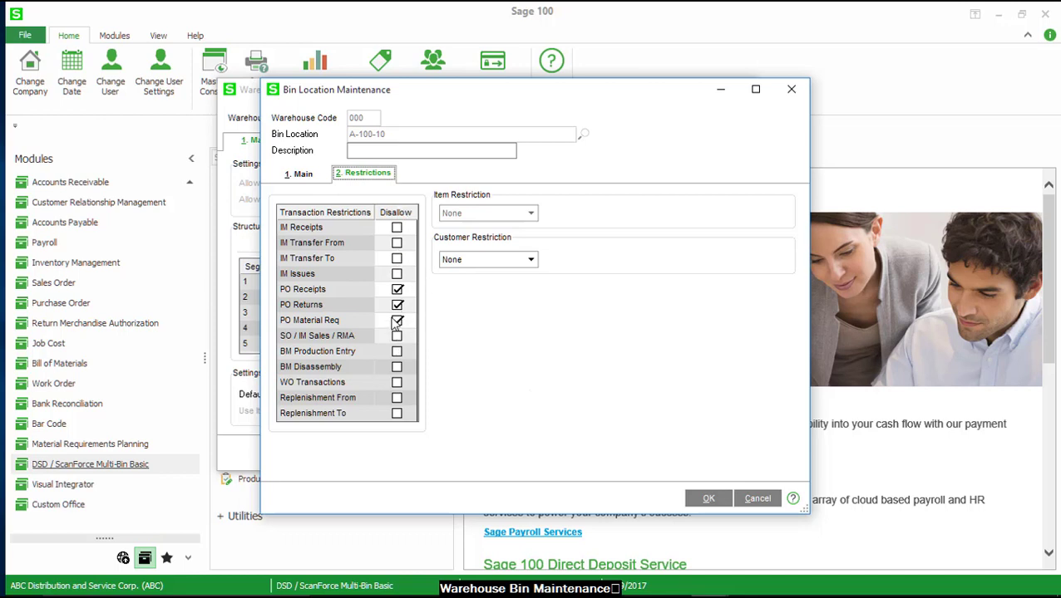
Save bin location A-100-10 and accept warehouse 000's bin setup with item/warehouse bin locations used if set up
{"action": "left_click", "coordinate": [303, 176]}
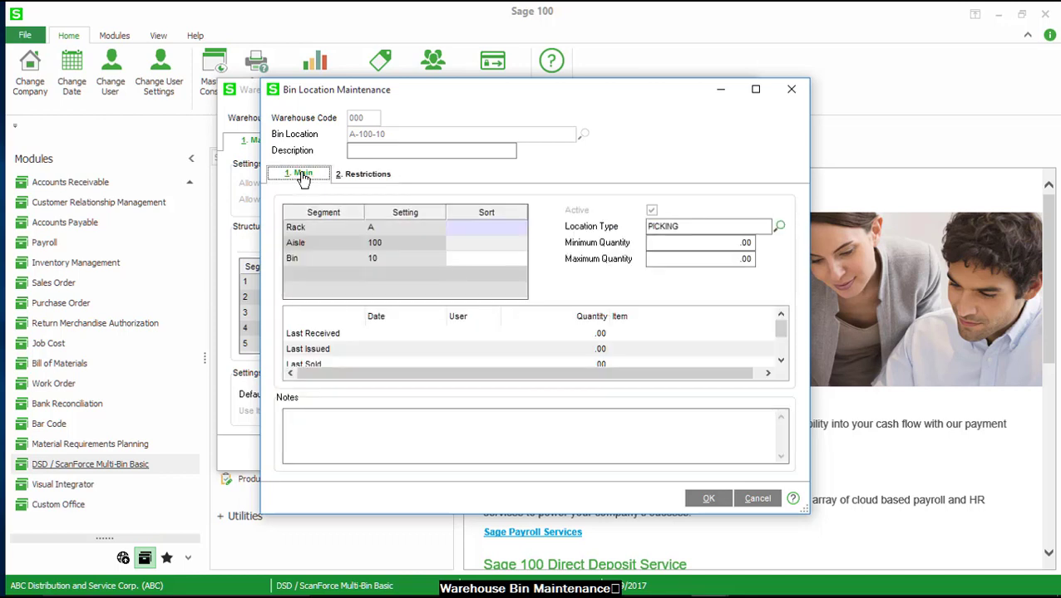
{"action": "left_click", "coordinate": [709, 498]}
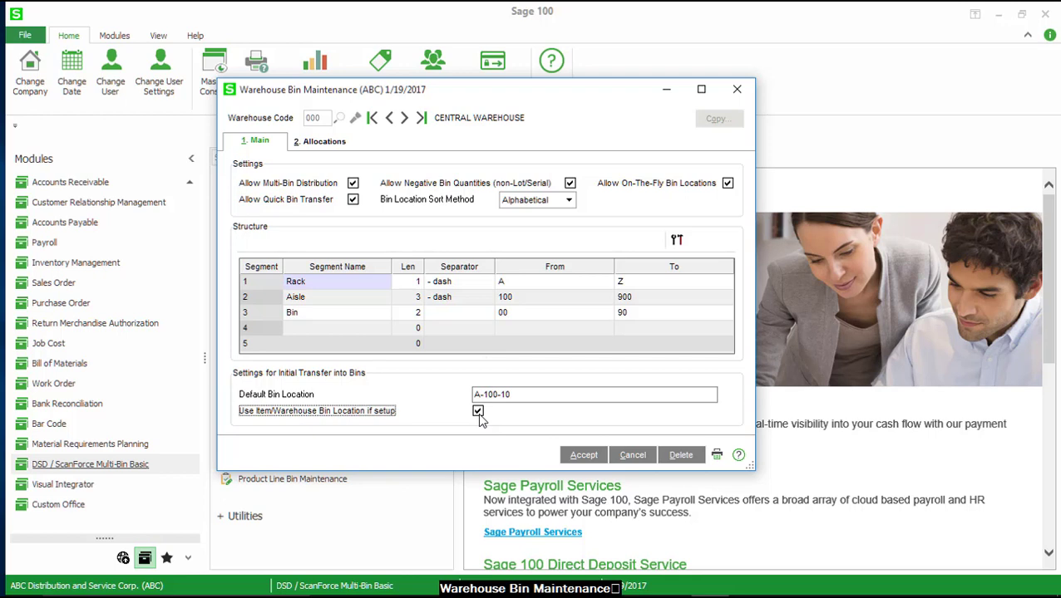
{"action": "left_click", "coordinate": [582, 458]}
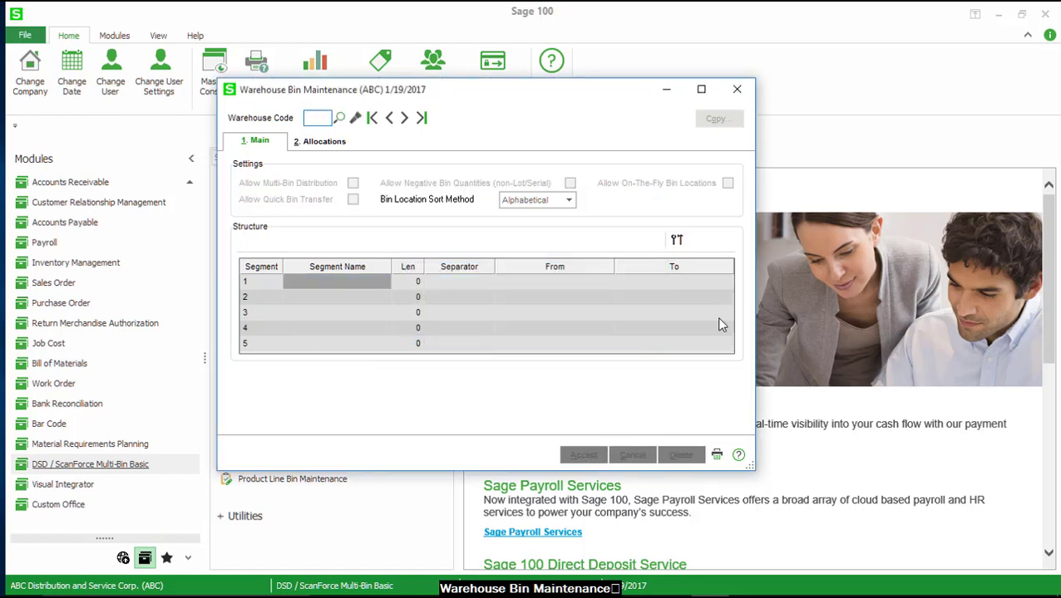
{"action": "left_click", "coordinate": [747, 95]}
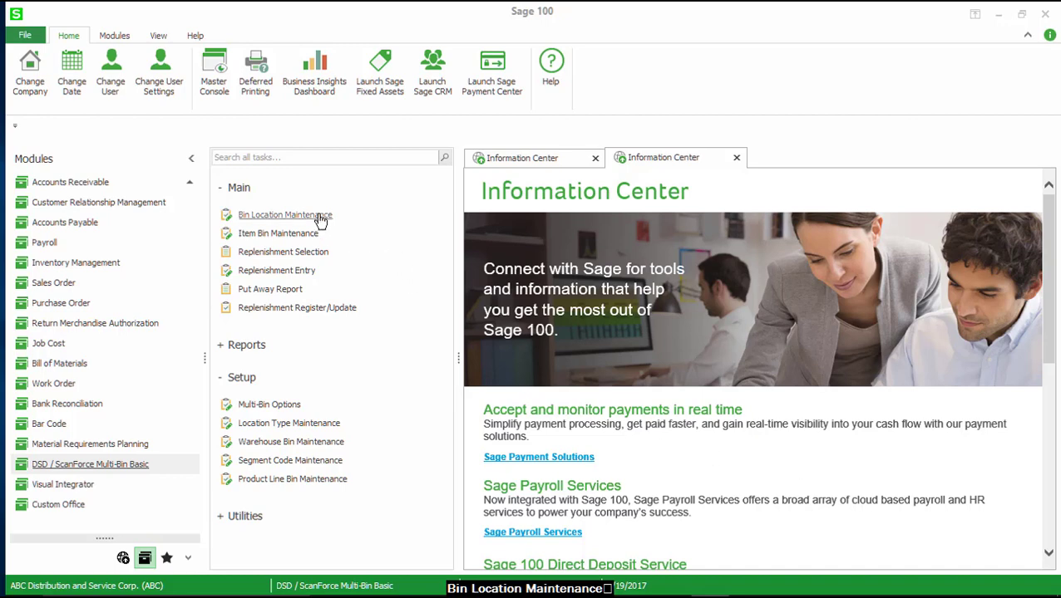
Open bin location A-100-10 of warehouse 000 in Bin Location Maintenance
{"action": "left_click", "coordinate": [285, 216]}
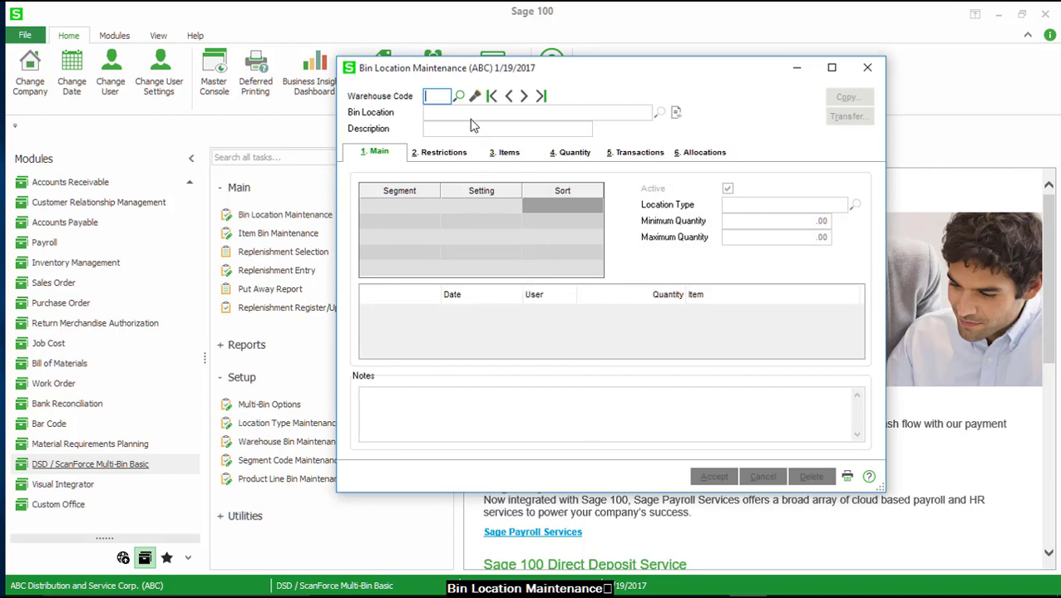
{"action": "left_click", "coordinate": [459, 96]}
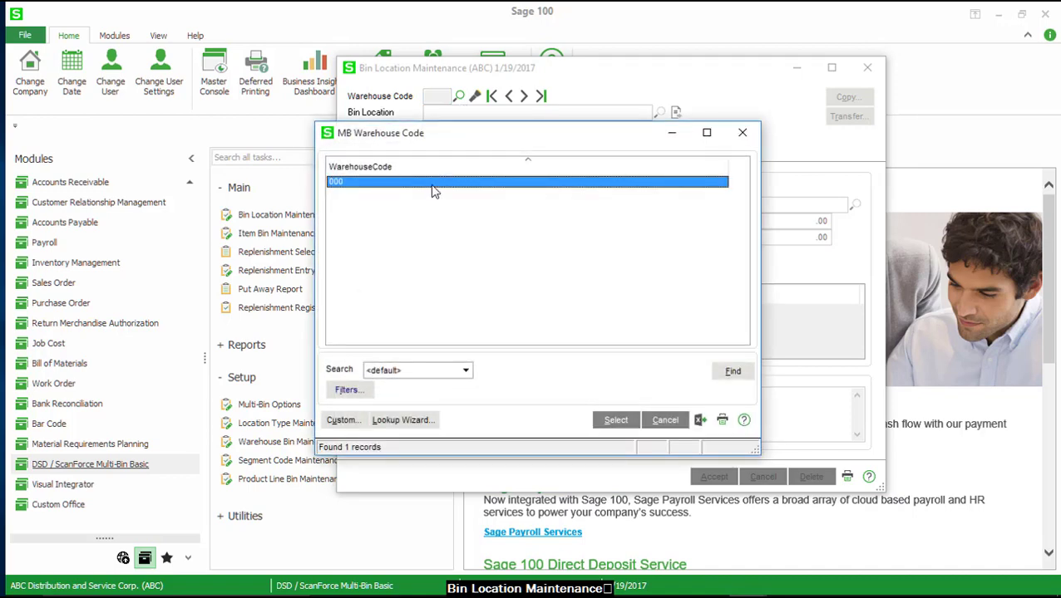
{"action": "double_click", "coordinate": [432, 192]}
{"action": "left_click", "coordinate": [660, 113]}
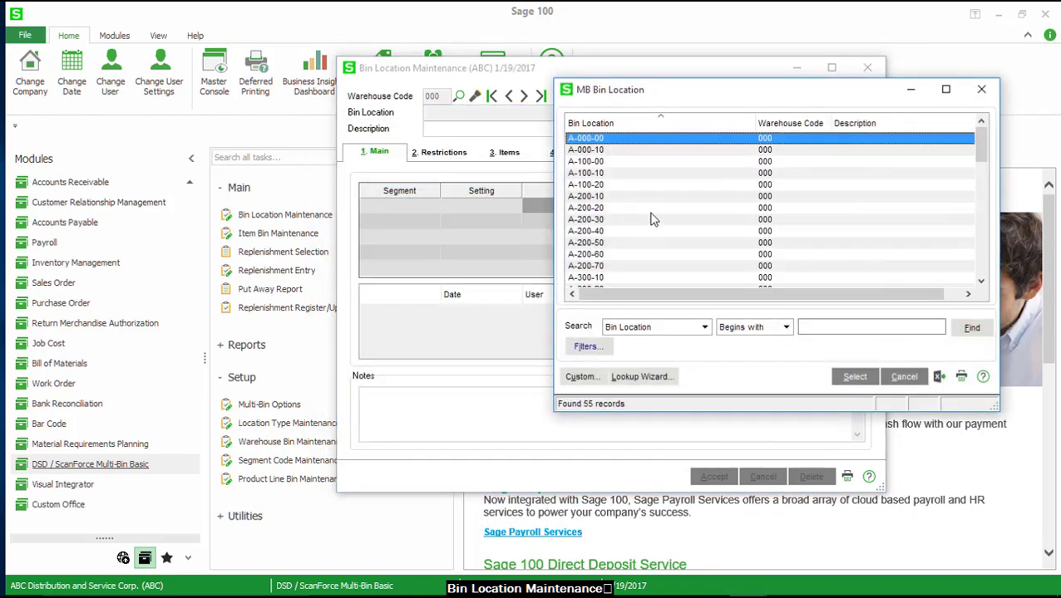
{"action": "double_click", "coordinate": [580, 173]}
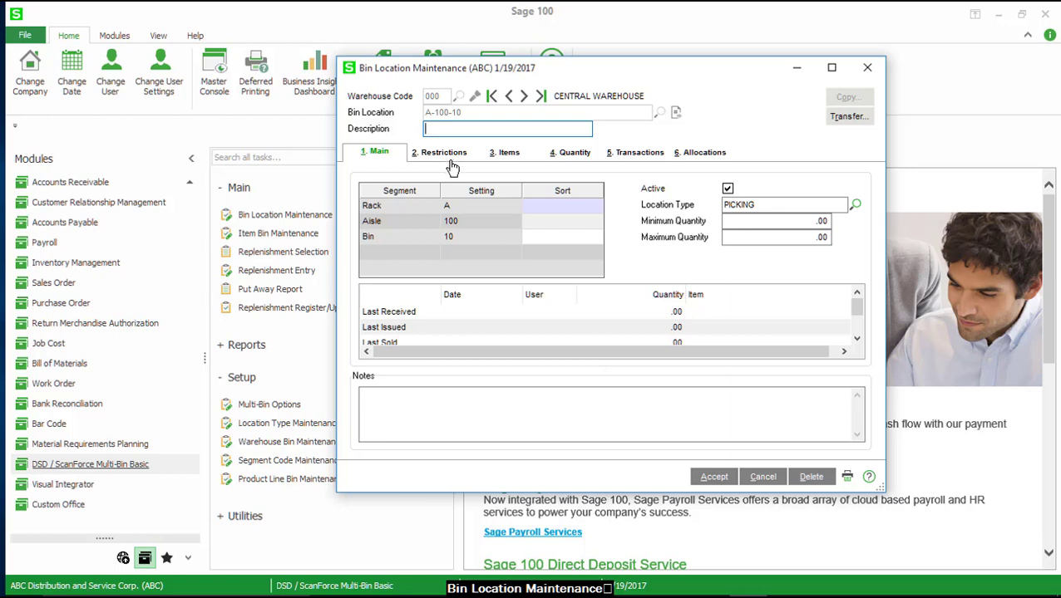
Examine the bin's minimum and maximum quantities, transaction restrictions and stocked item quantities, and accept the record
{"action": "left_click", "coordinate": [754, 221]}
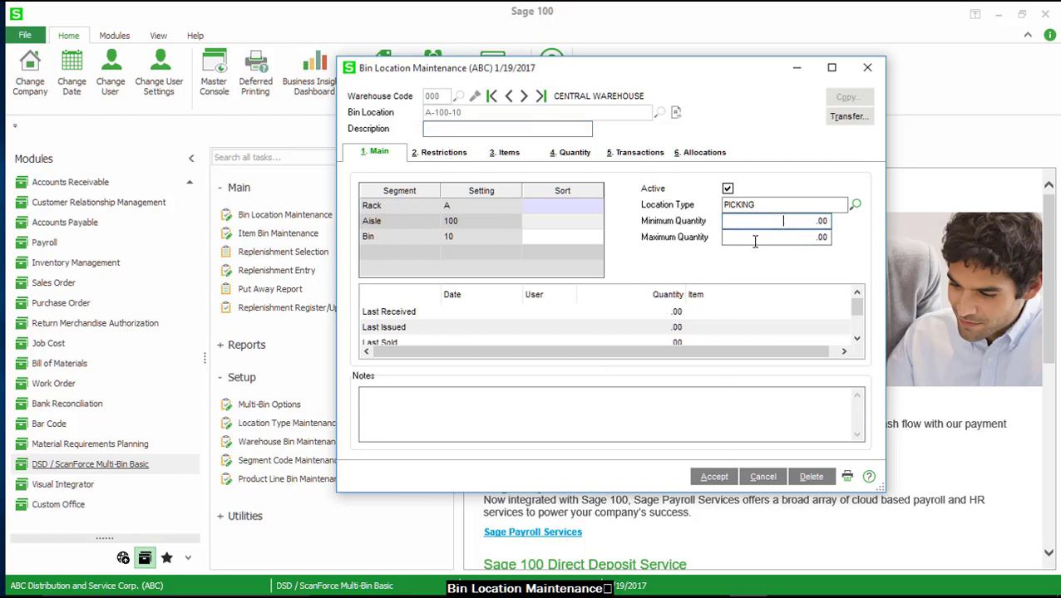
{"action": "left_click", "coordinate": [755, 239]}
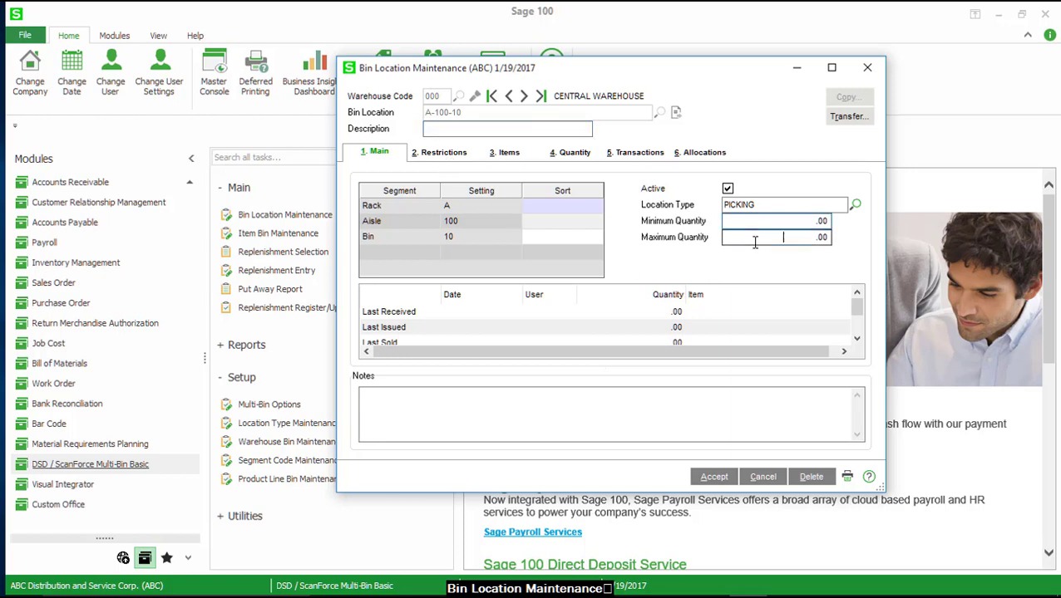
{"action": "left_click", "coordinate": [433, 153]}
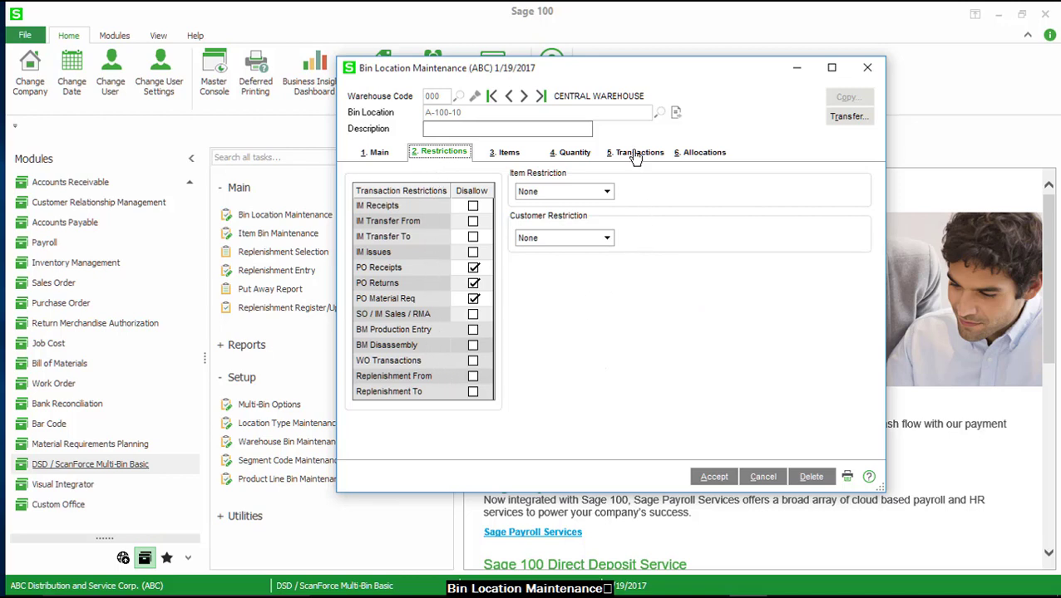
{"action": "left_click", "coordinate": [573, 158]}
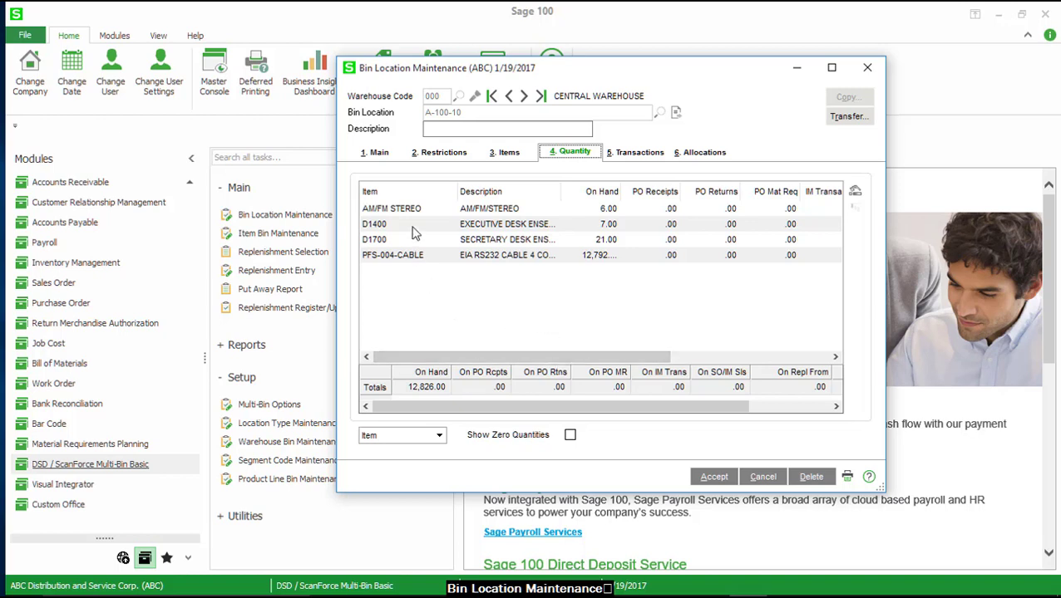
{"action": "left_click", "coordinate": [696, 480]}
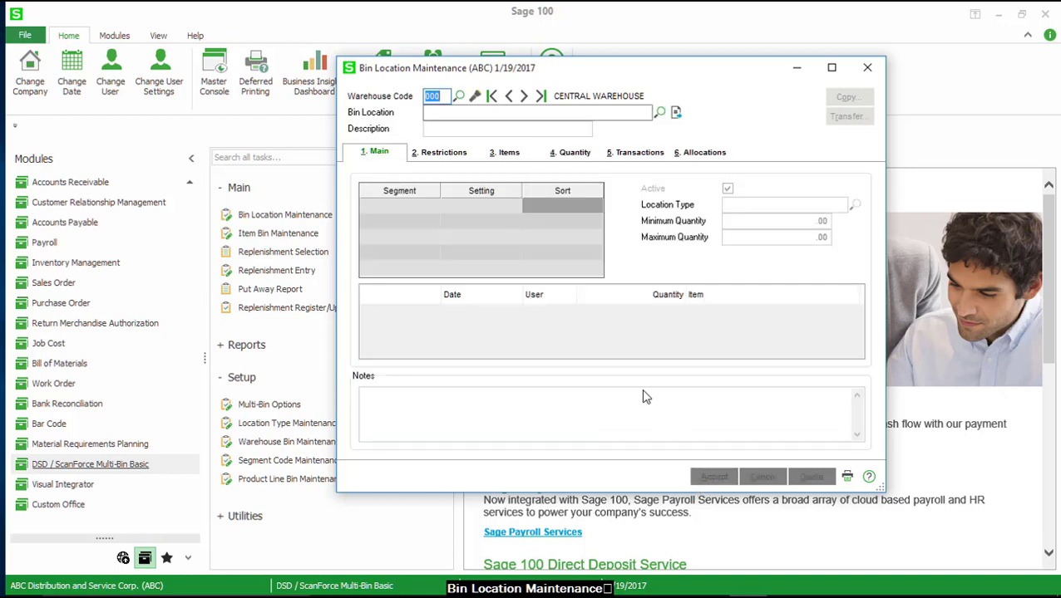
Create bin location SHIPPING in warehouse 000 with the description "Shipping Staging Location" and save it
{"action": "left_click", "coordinate": [453, 113]}
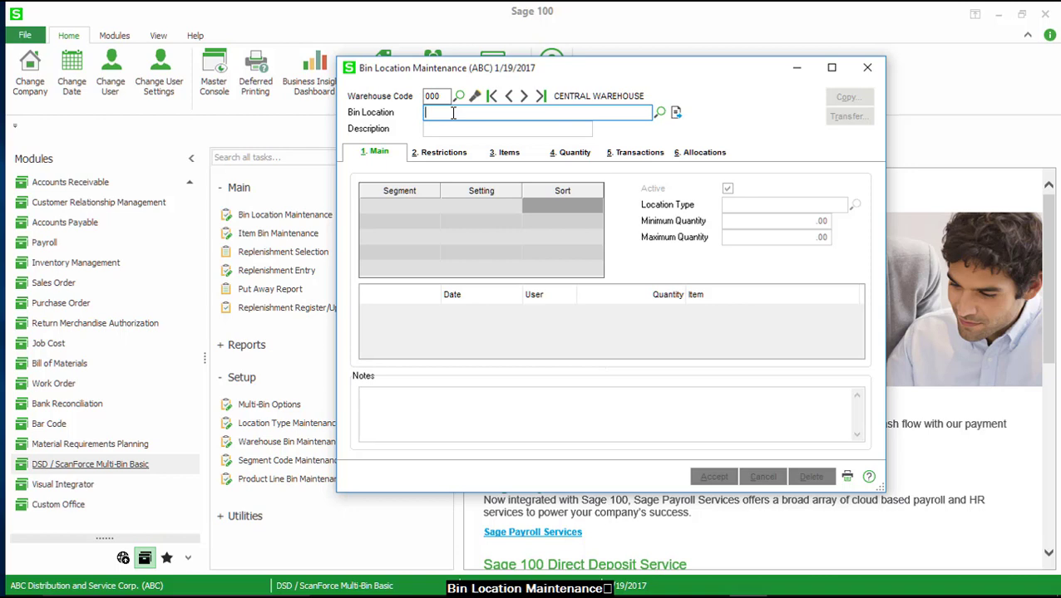
{"action": "type", "text": "SHIPPING"}
{"action": "key", "text": "Tab"}
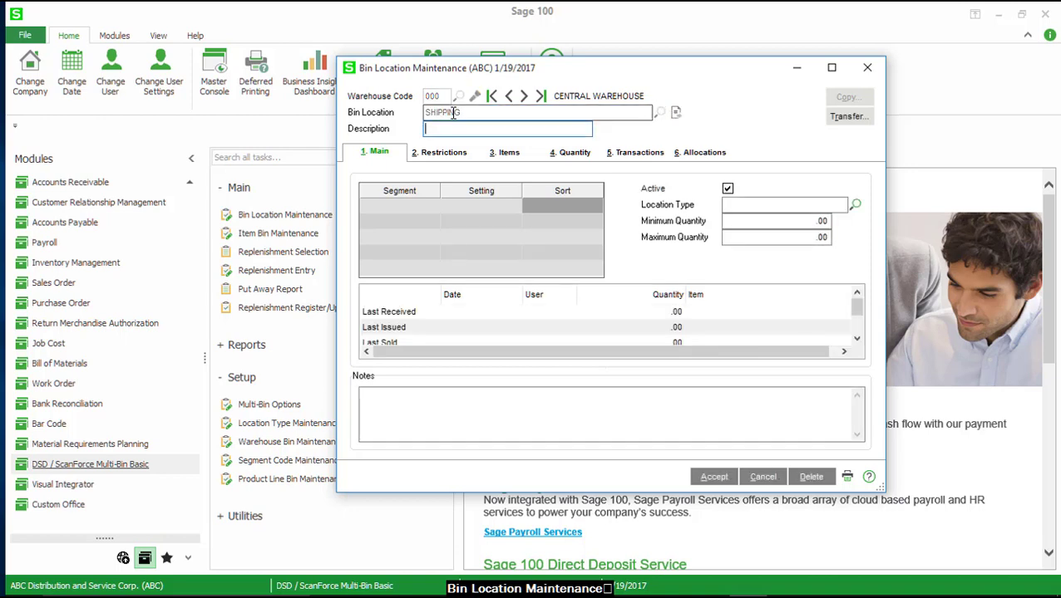
{"action": "type", "text": "Shipping "}
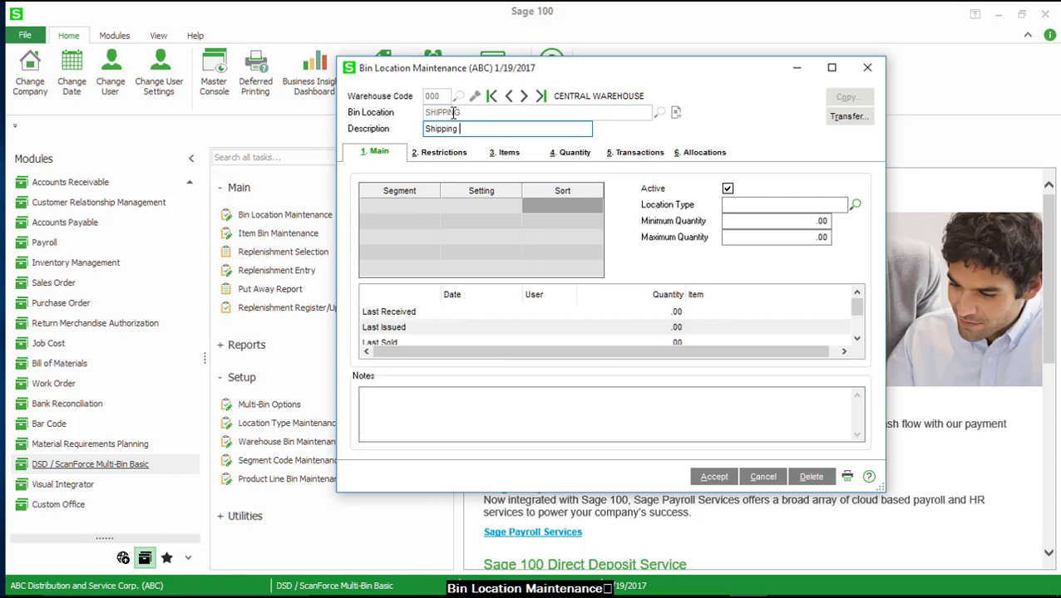
{"action": "type", "text": "Staging Location"}
{"action": "key", "text": "Tab"}
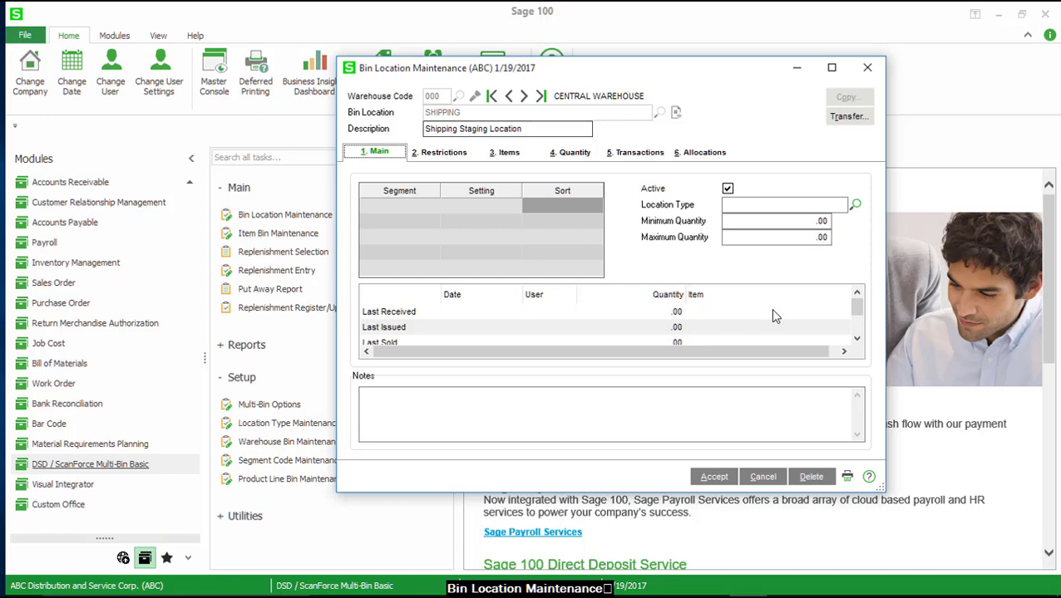
{"action": "left_click", "coordinate": [720, 478]}
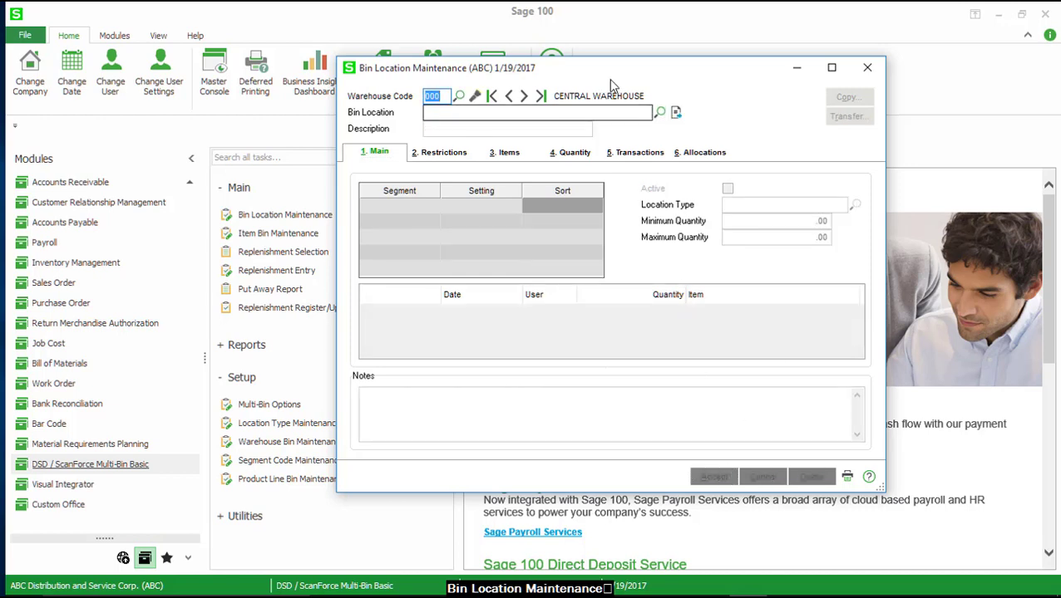
Build bin location E-900-50 from Rack E, Aisle 900 and Bin 50, save it and close Bin Location Maintenance
{"action": "left_click", "coordinate": [676, 113]}
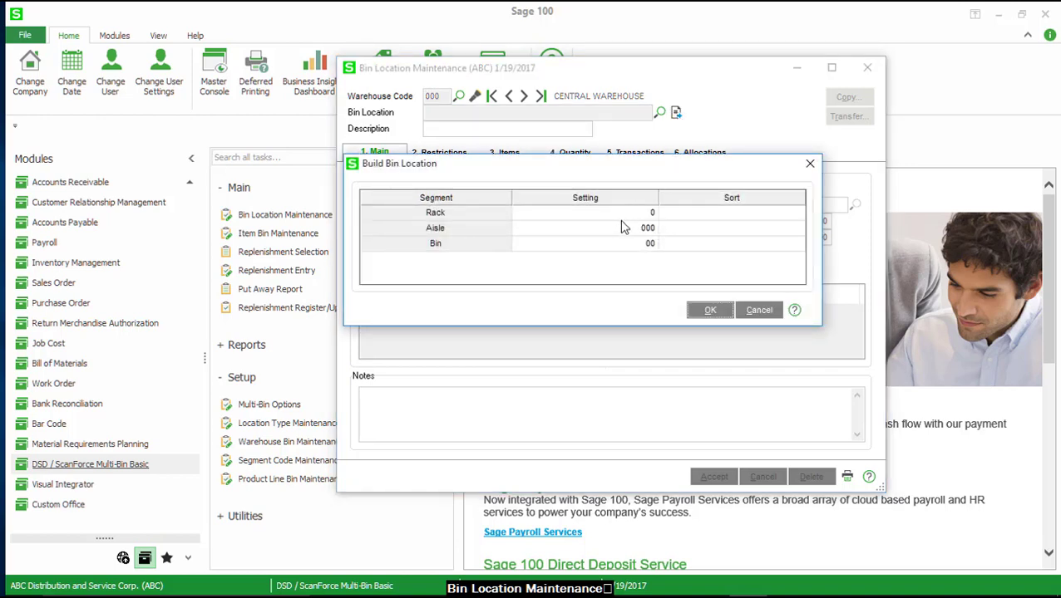
{"action": "left_click", "coordinate": [618, 215]}
{"action": "type", "text": "E"}
{"action": "left_click", "coordinate": [527, 232]}
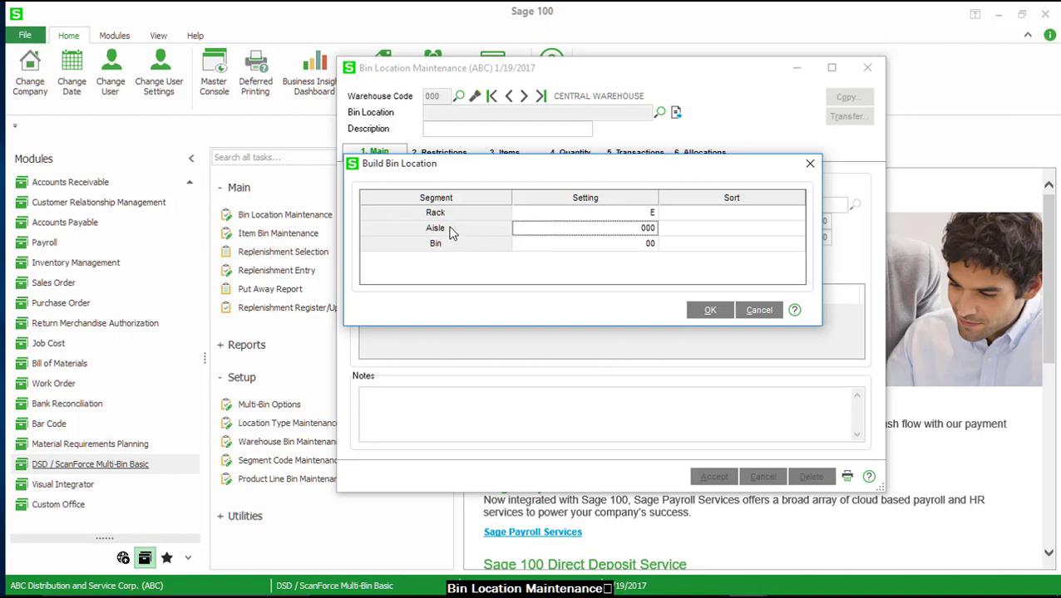
{"action": "type", "text": "9"}
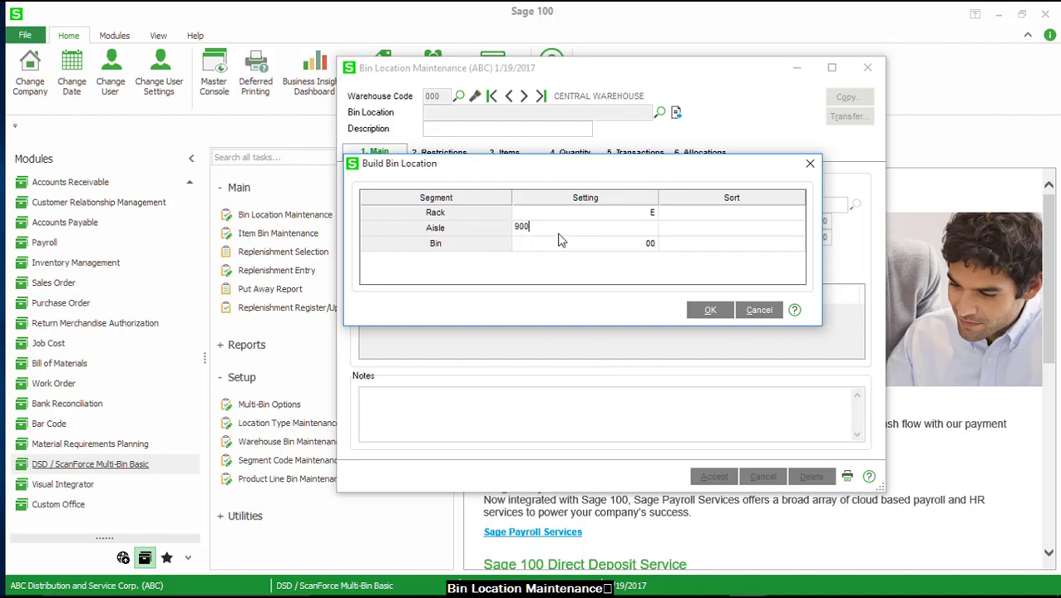
{"action": "left_click", "coordinate": [575, 246]}
{"action": "type", "text": "50"}
{"action": "left_click", "coordinate": [705, 315]}
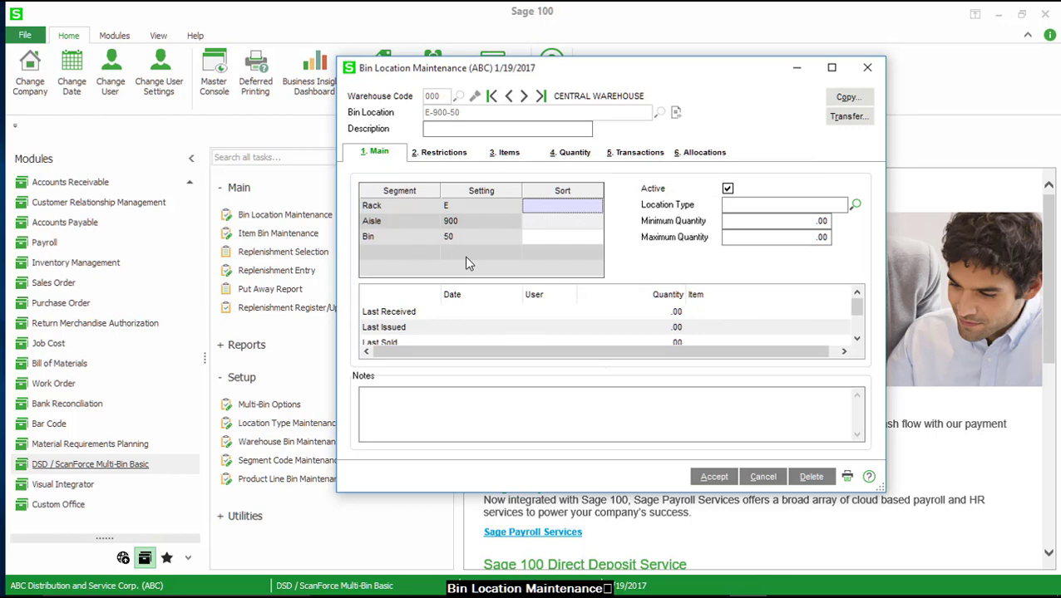
{"action": "left_click", "coordinate": [716, 480]}
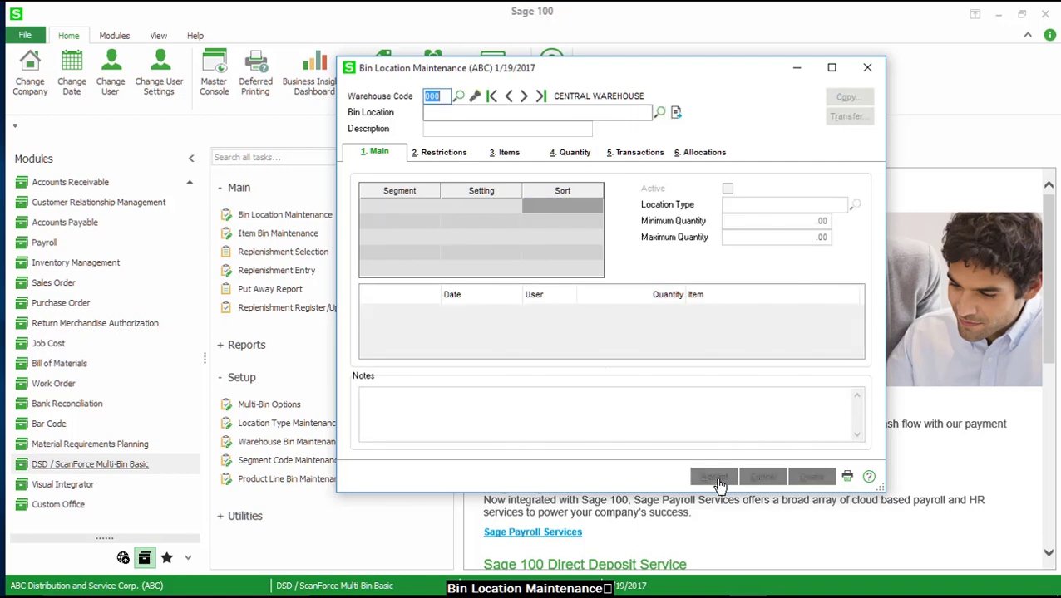
{"action": "left_click", "coordinate": [867, 68]}
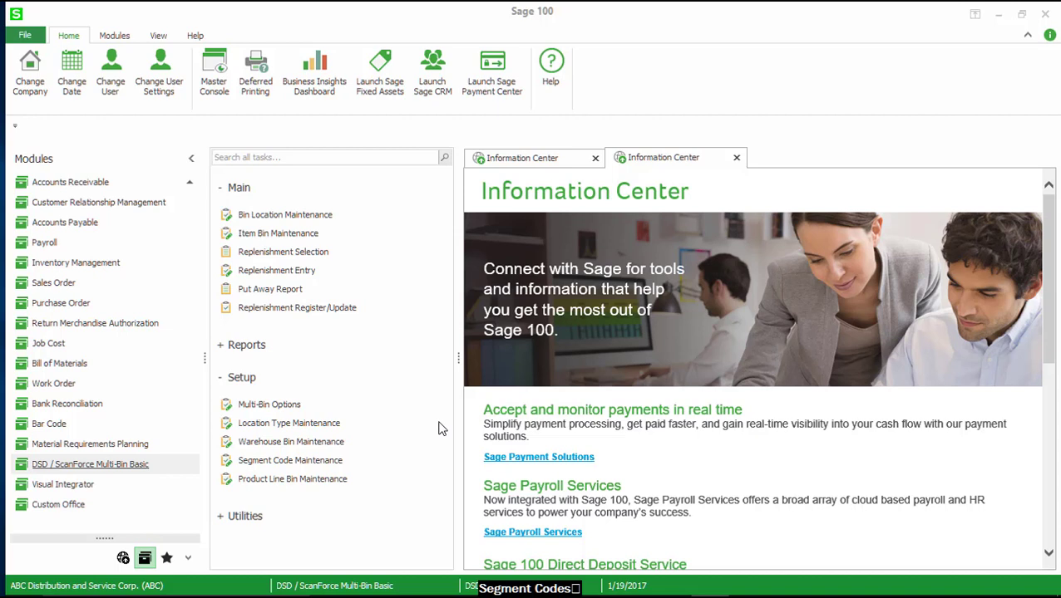
Load warehouse 000 in Warehouse Bin Maintenance and open the segment codes of its Rack segment
{"action": "left_click", "coordinate": [275, 446]}
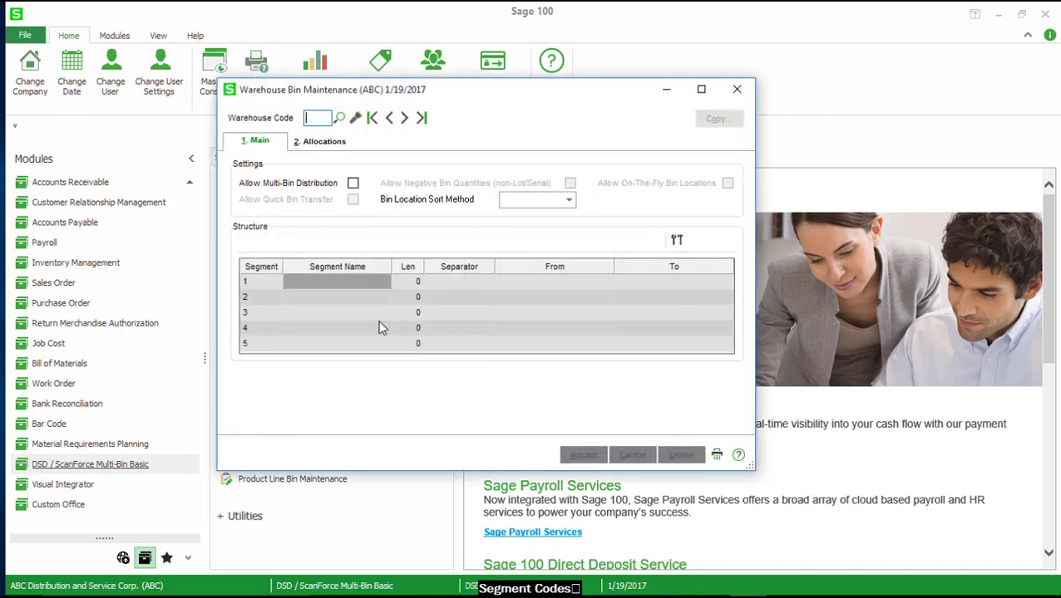
{"action": "left_click", "coordinate": [339, 118]}
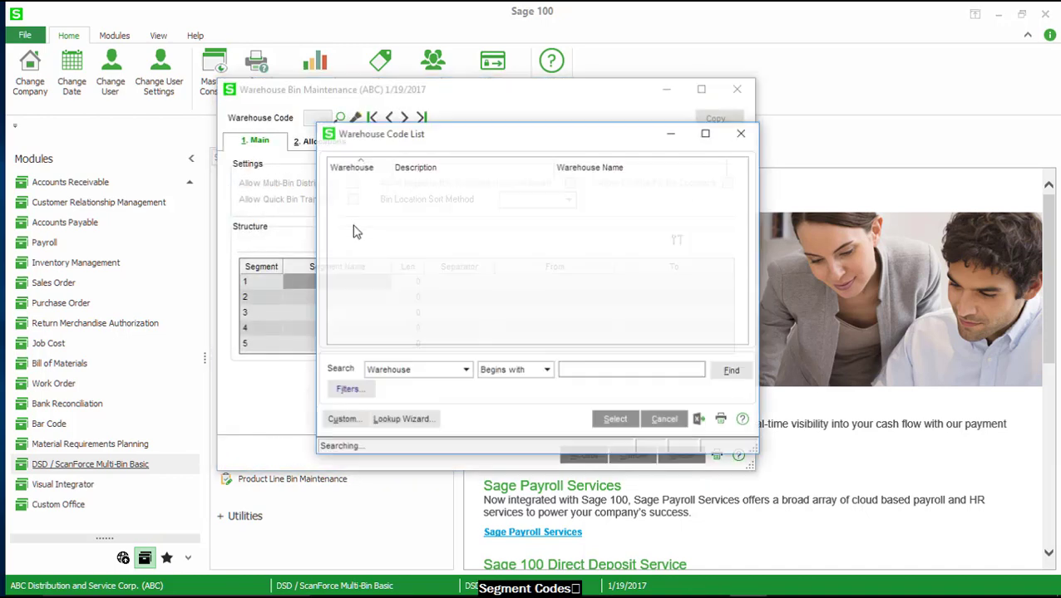
{"action": "key", "text": "Return"}
{"action": "left_click", "coordinate": [533, 286]}
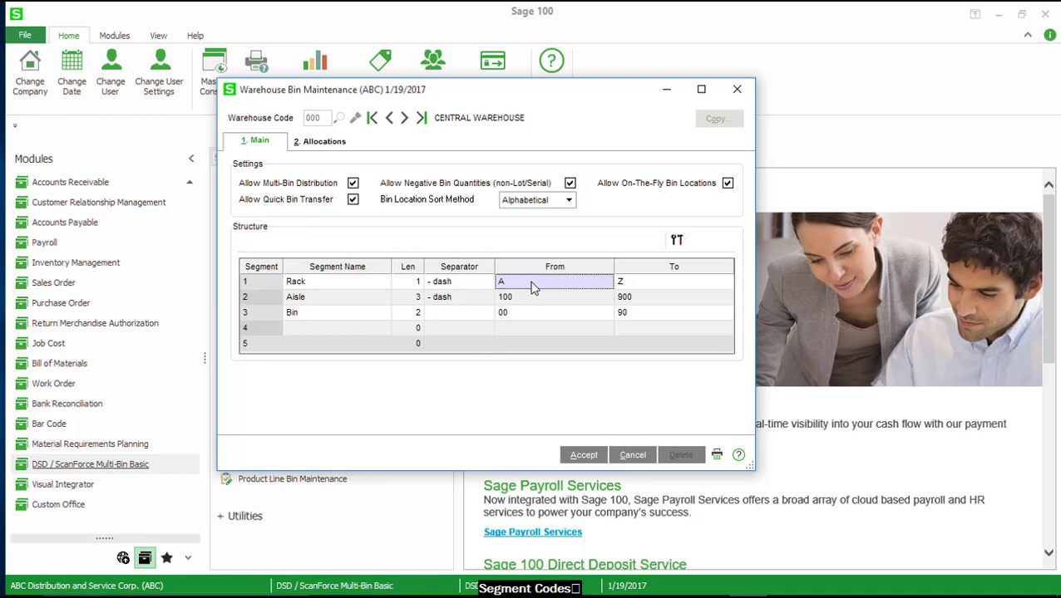
{"action": "left_click", "coordinate": [677, 241]}
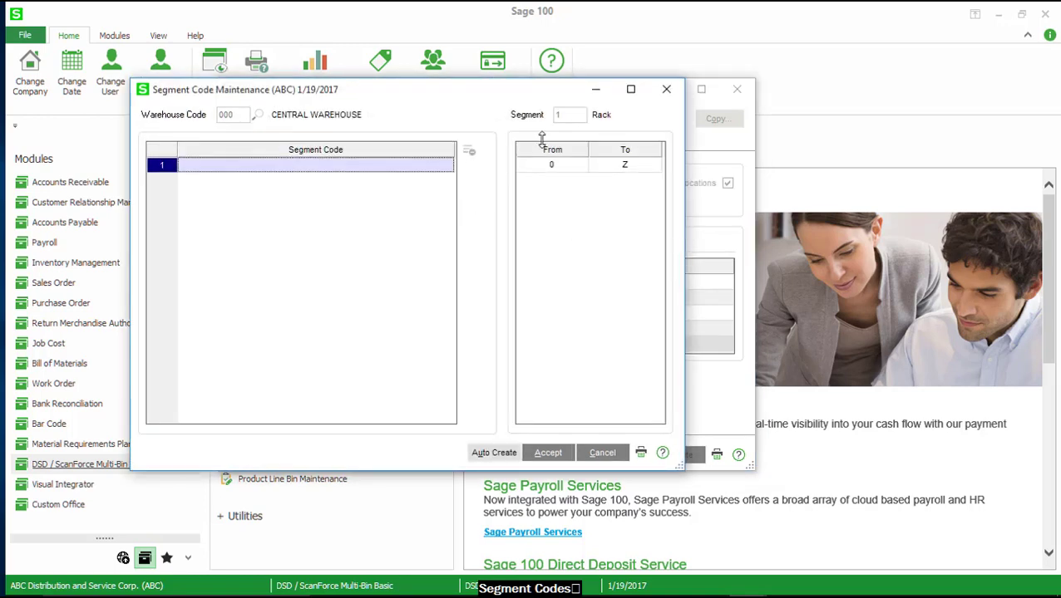
Auto-create the Rack segment codes from A to Z and accept them
{"action": "left_click", "coordinate": [592, 168]}
{"action": "left_click", "coordinate": [570, 165]}
{"action": "type", "text": "A"}
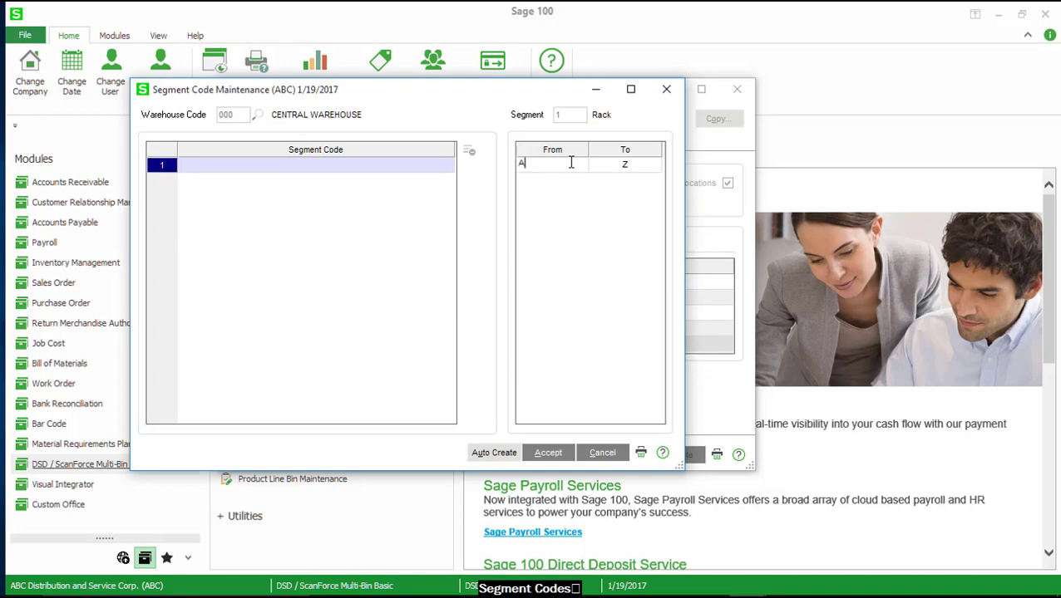
{"action": "left_click", "coordinate": [626, 169]}
{"action": "left_click", "coordinate": [494, 456]}
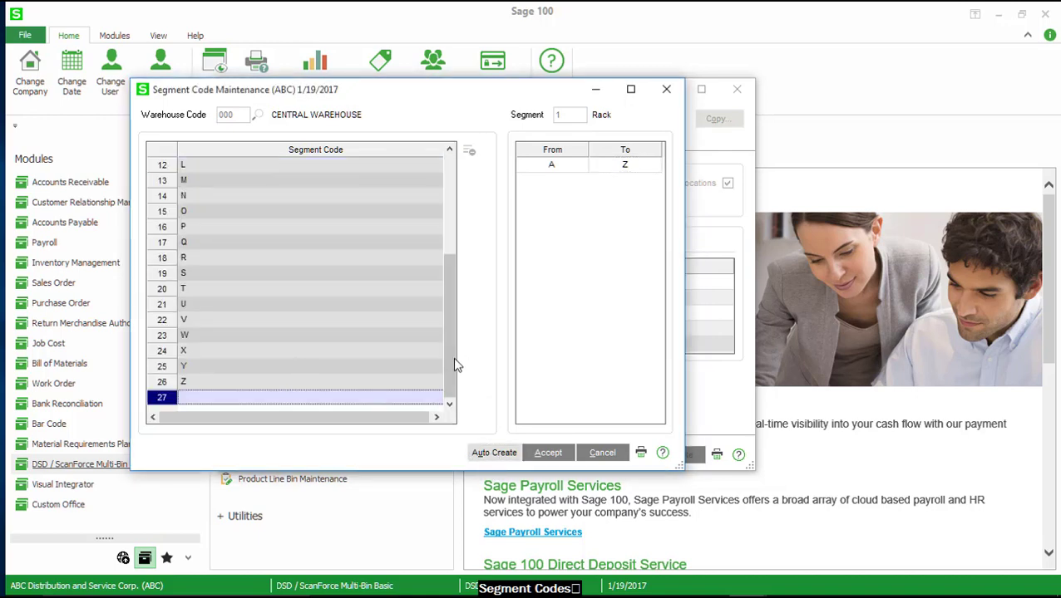
{"action": "left_click_drag", "start_coordinate": [457, 365], "coordinate": [450, 225]}
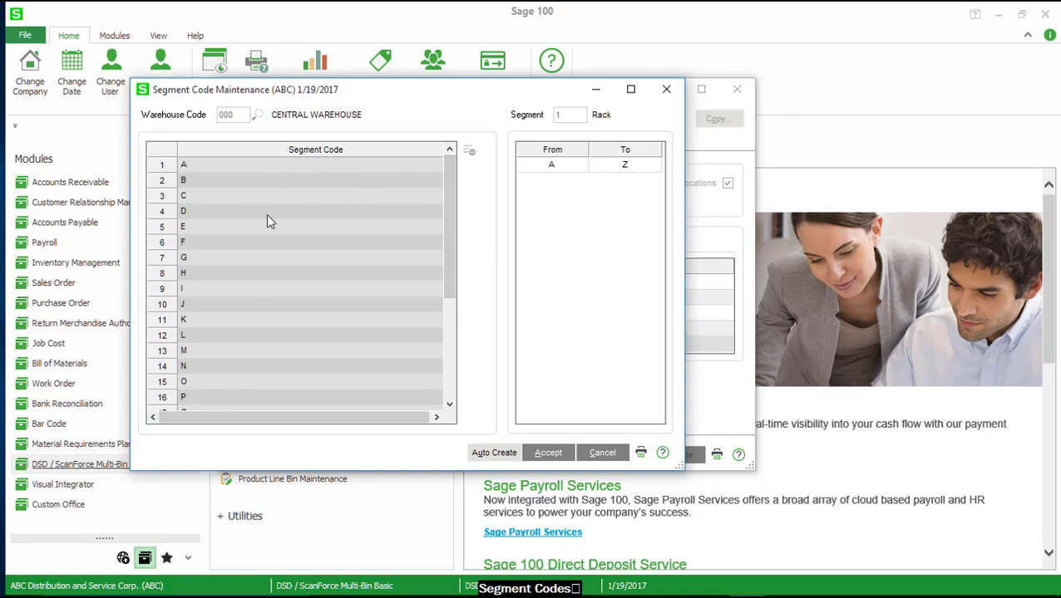
{"action": "left_click", "coordinate": [548, 453]}
Auto-create the Aisle segment codes with the first character ranging 1 to 9 and the second and third fixed at 0, and accept them
{"action": "left_click", "coordinate": [569, 302]}
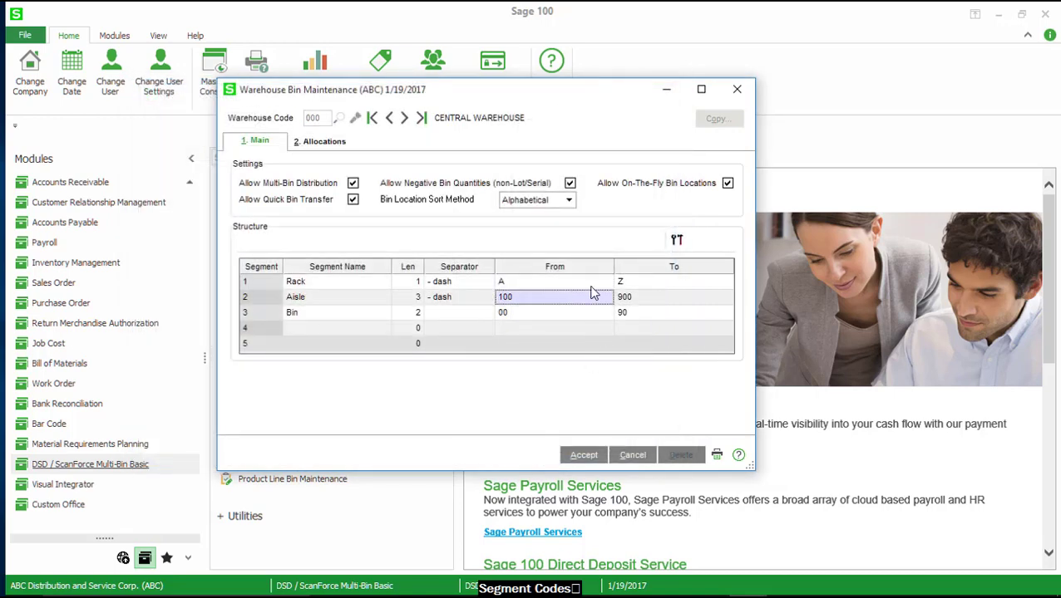
{"action": "left_click", "coordinate": [678, 242]}
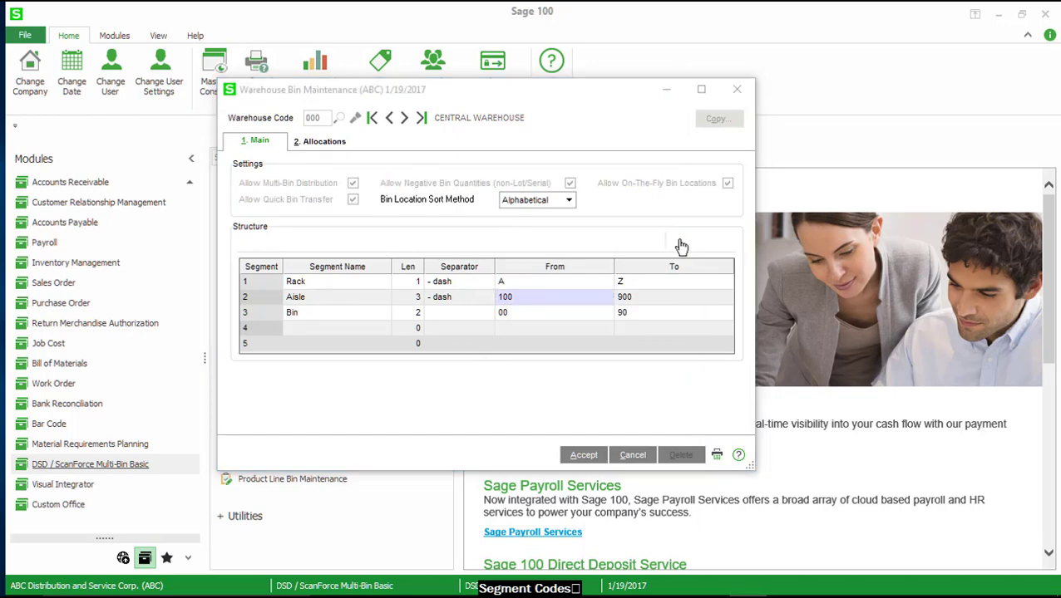
{"action": "left_click", "coordinate": [570, 164]}
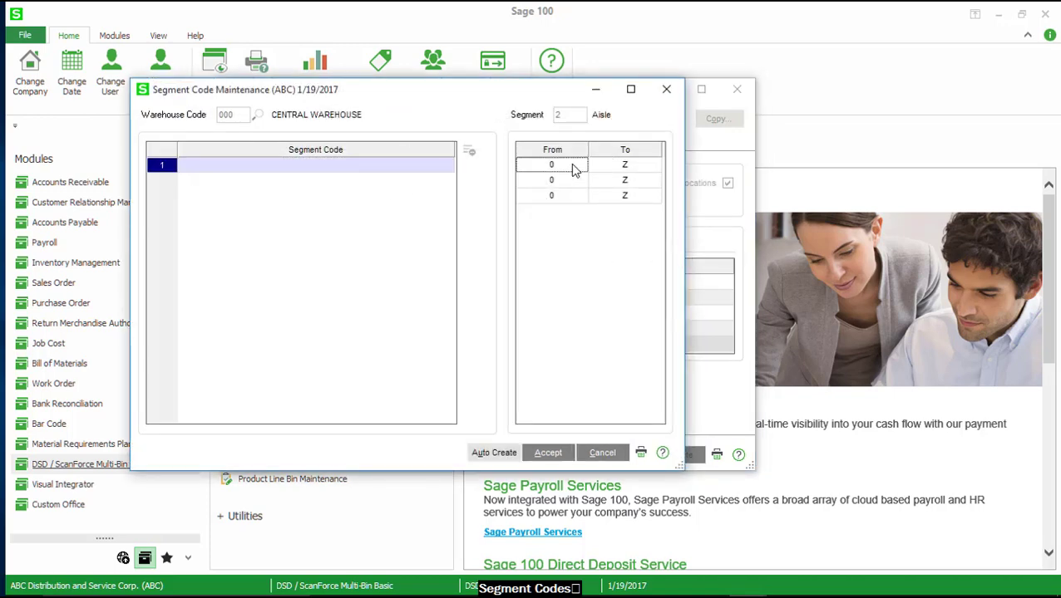
{"action": "type", "text": "1"}
{"action": "key", "text": "Tab"}
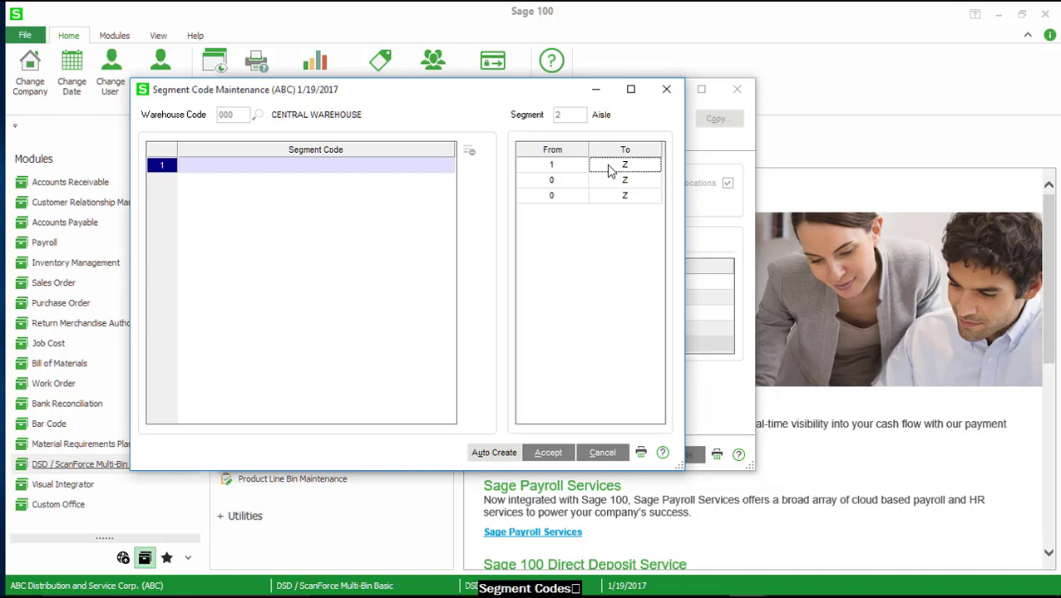
{"action": "type", "text": "9"}
{"action": "left_click", "coordinate": [611, 181]}
{"action": "type", "text": "0"}
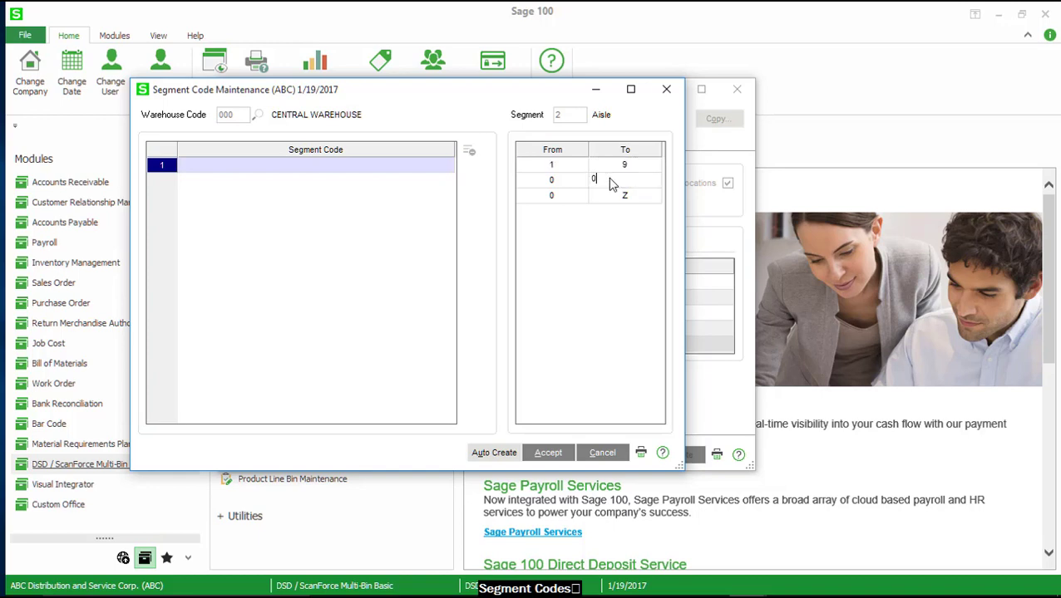
{"action": "left_click", "coordinate": [619, 211]}
{"action": "type", "text": "0"}
{"action": "key", "text": "Tab"}
{"action": "left_click", "coordinate": [484, 457]}
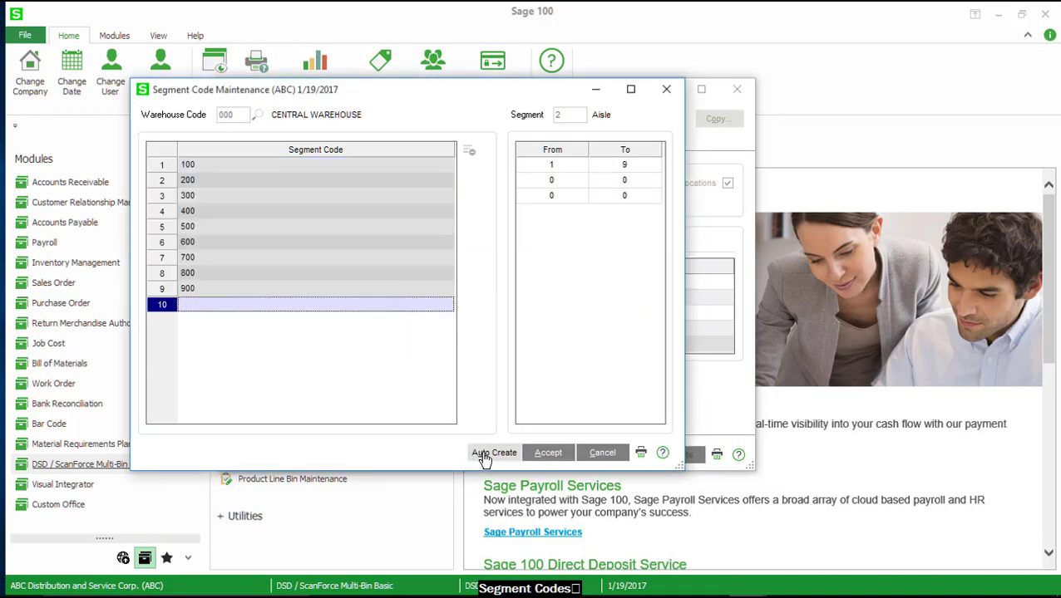
{"action": "left_click", "coordinate": [548, 453]}
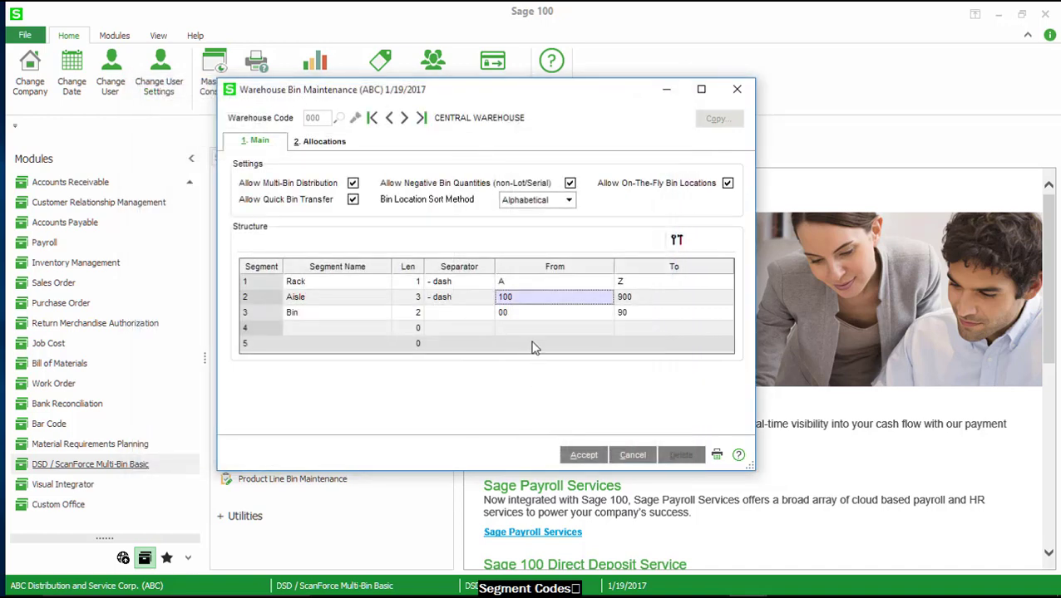
Auto-create the Bin segment codes with first character 0 to 9 and second character 0, accept them, then save warehouse 000 and close its maintenance
{"action": "left_click", "coordinate": [529, 314]}
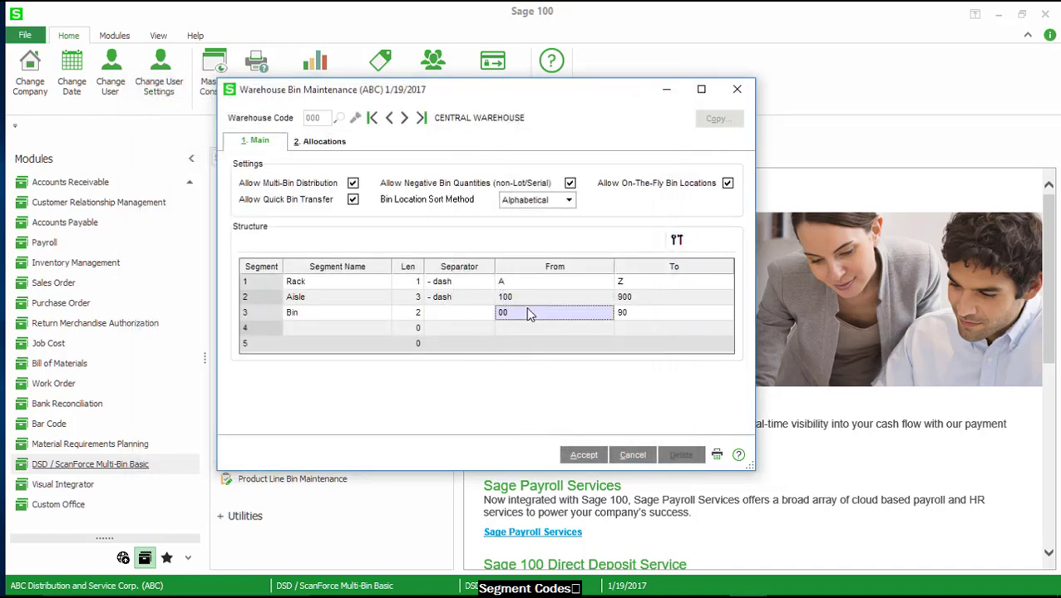
{"action": "left_click", "coordinate": [677, 239]}
{"action": "left_click", "coordinate": [632, 165]}
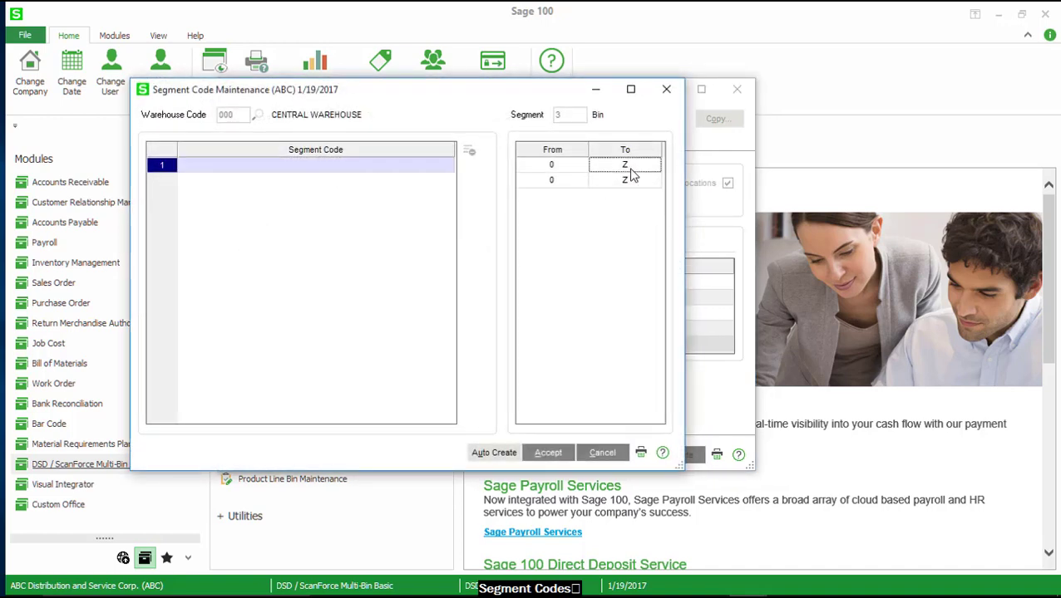
{"action": "type", "text": "9"}
{"action": "left_click", "coordinate": [632, 190]}
{"action": "left_click", "coordinate": [494, 453]}
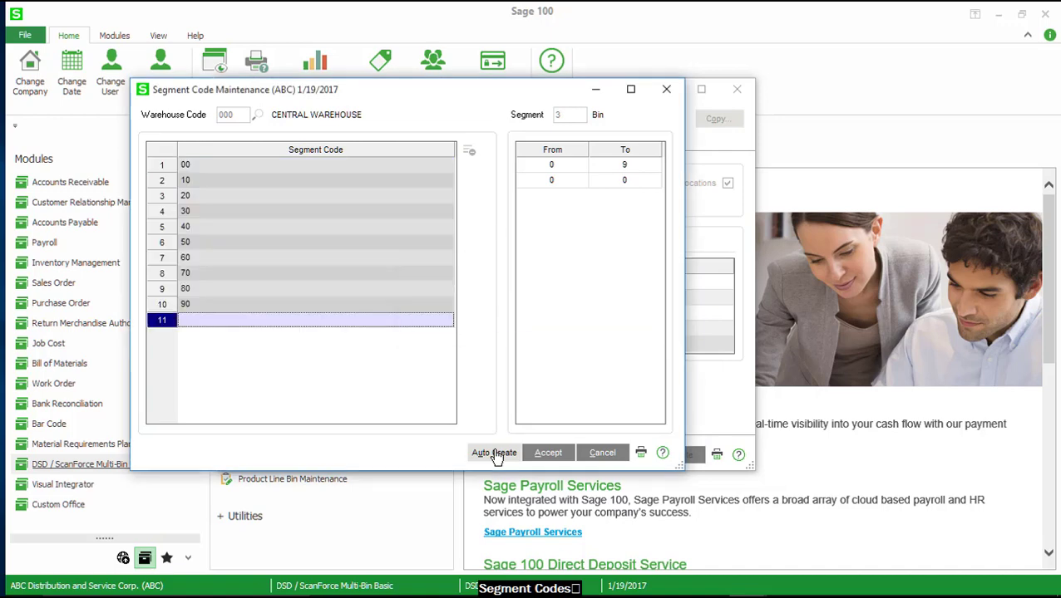
{"action": "left_click", "coordinate": [563, 455]}
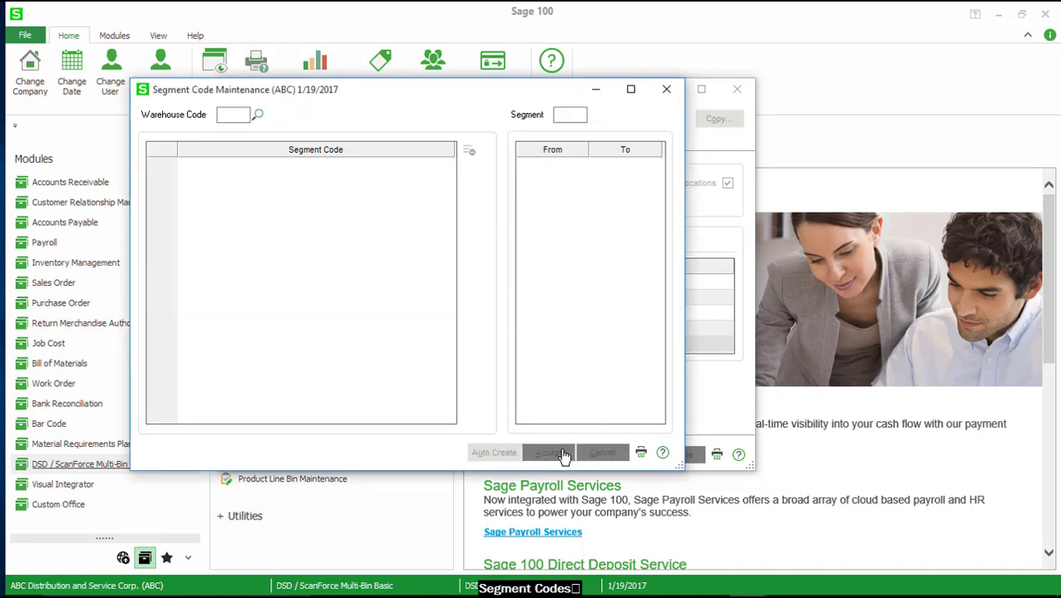
{"action": "left_click", "coordinate": [584, 455]}
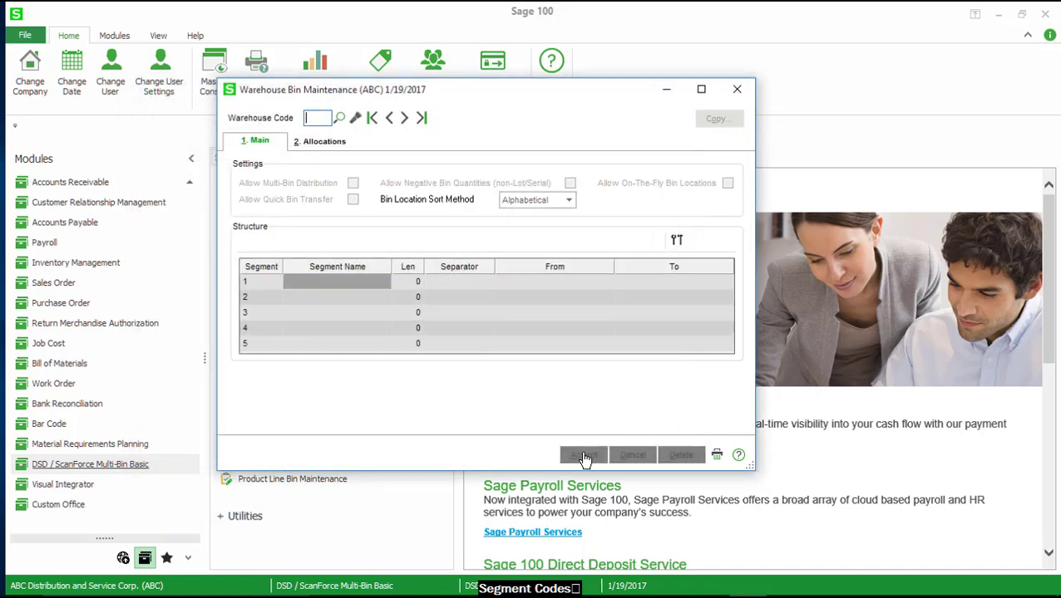
{"action": "left_click", "coordinate": [736, 91]}
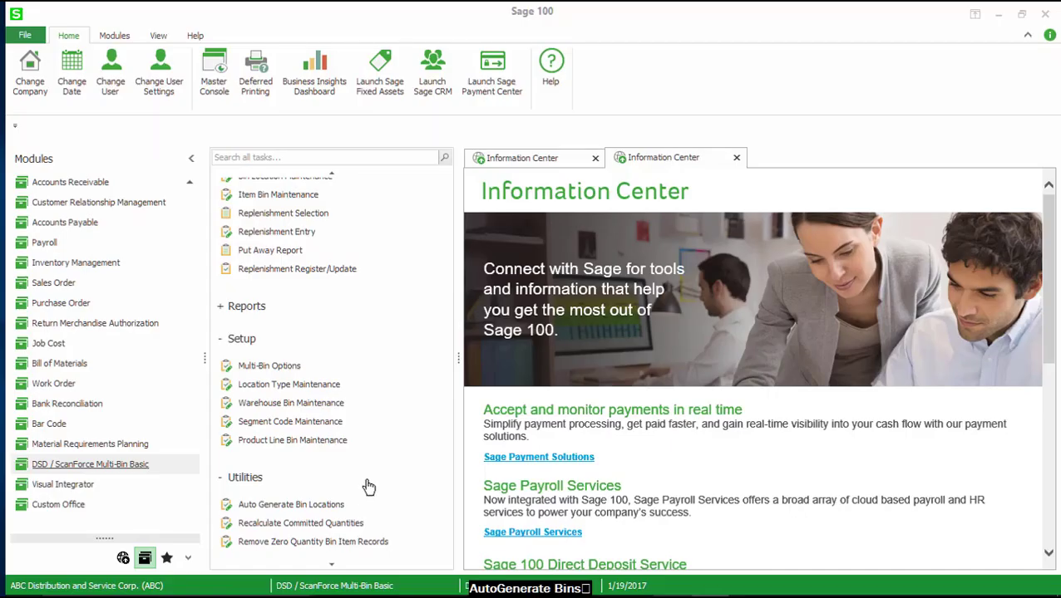
Open Auto Generate Bin Locations for warehouse 000 with the Create action, copying from bin A-100-00
{"action": "left_click", "coordinate": [335, 507]}
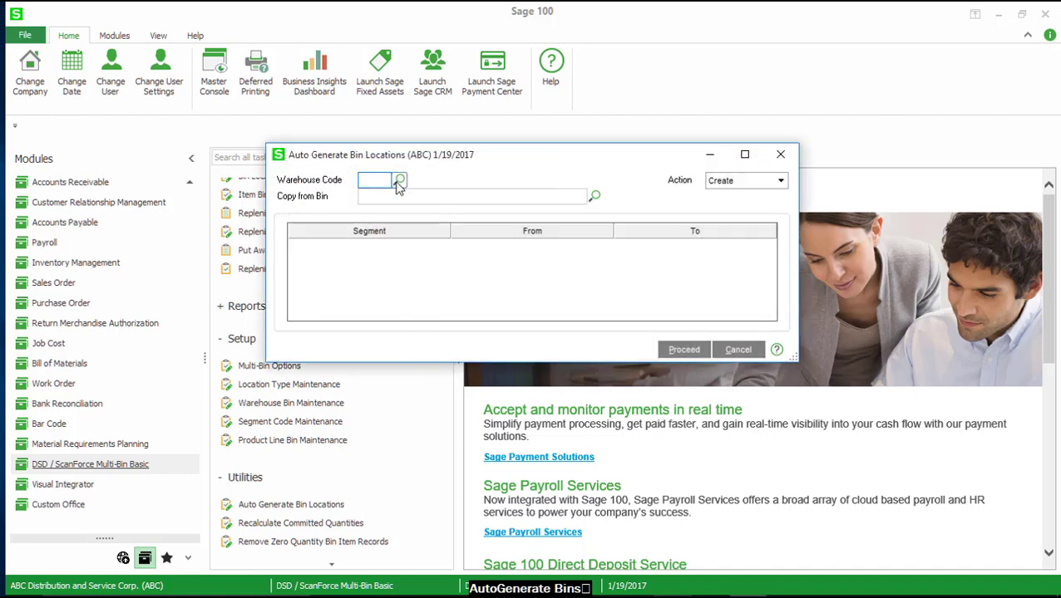
{"action": "left_click", "coordinate": [399, 181]}
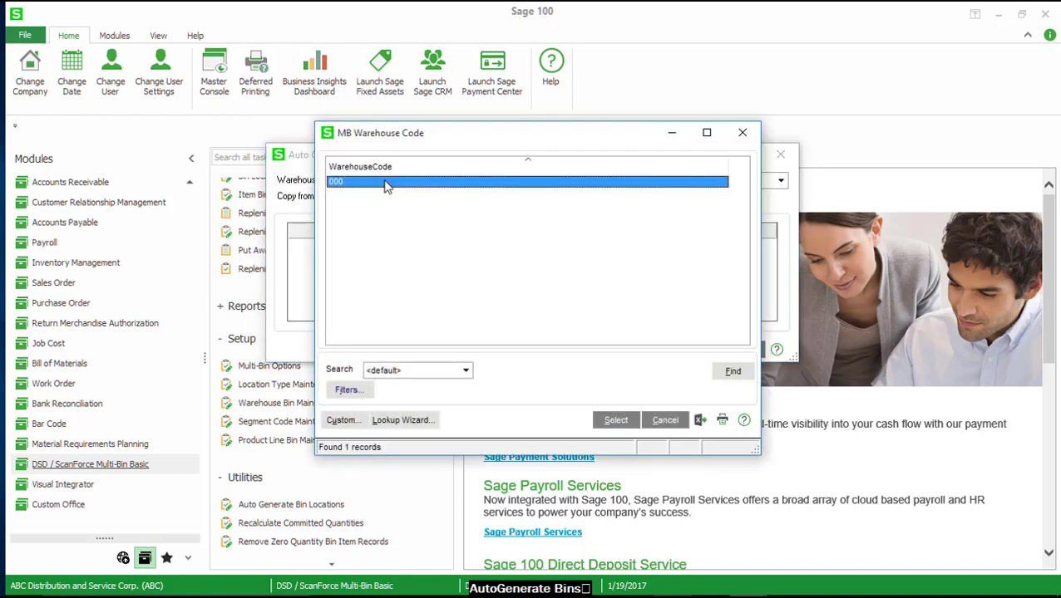
{"action": "double_click", "coordinate": [386, 181]}
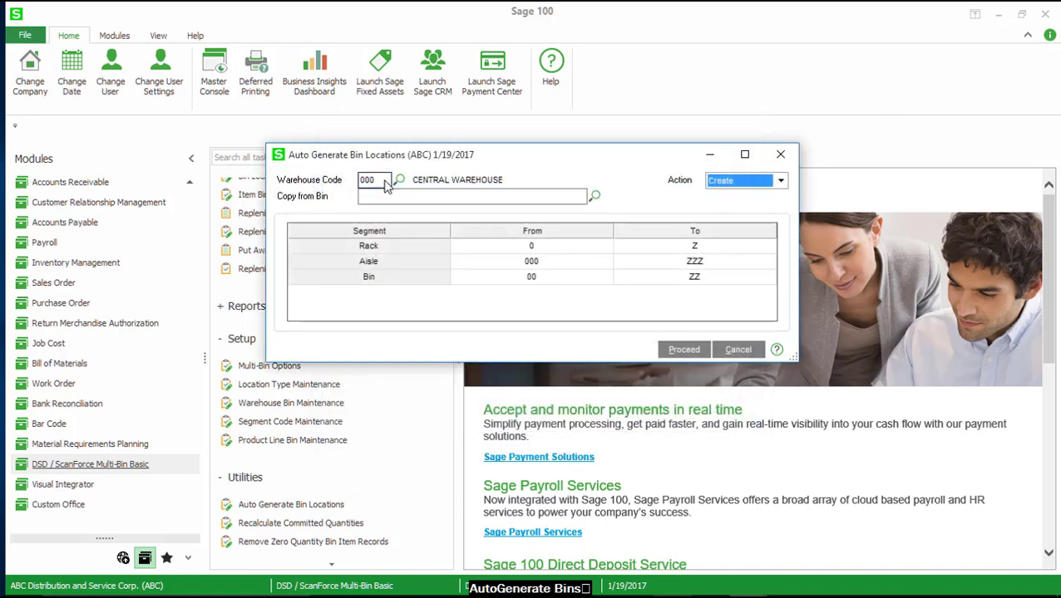
{"action": "left_click", "coordinate": [781, 181]}
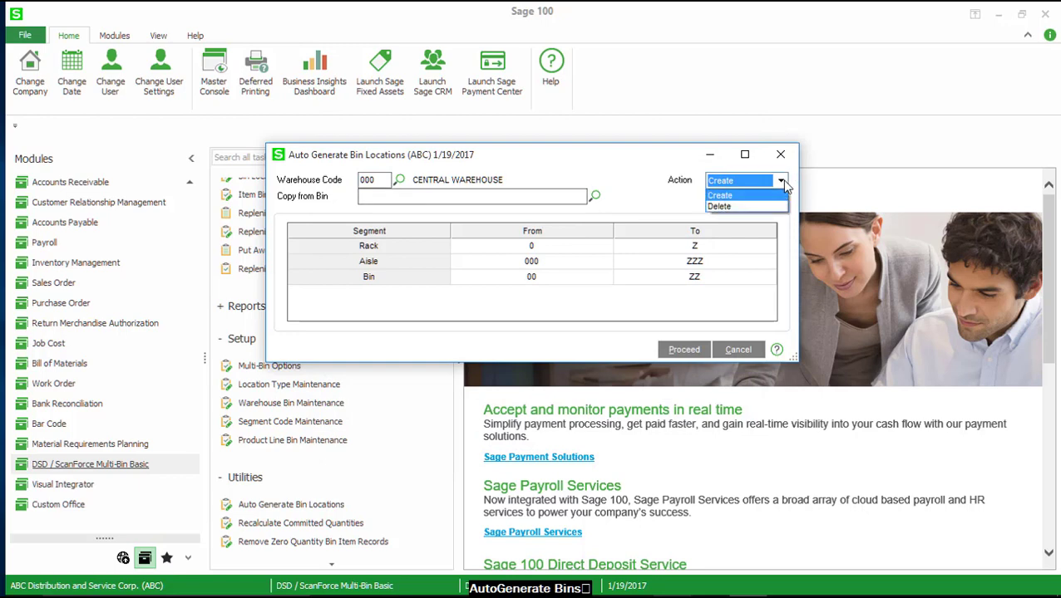
{"action": "left_click", "coordinate": [783, 182]}
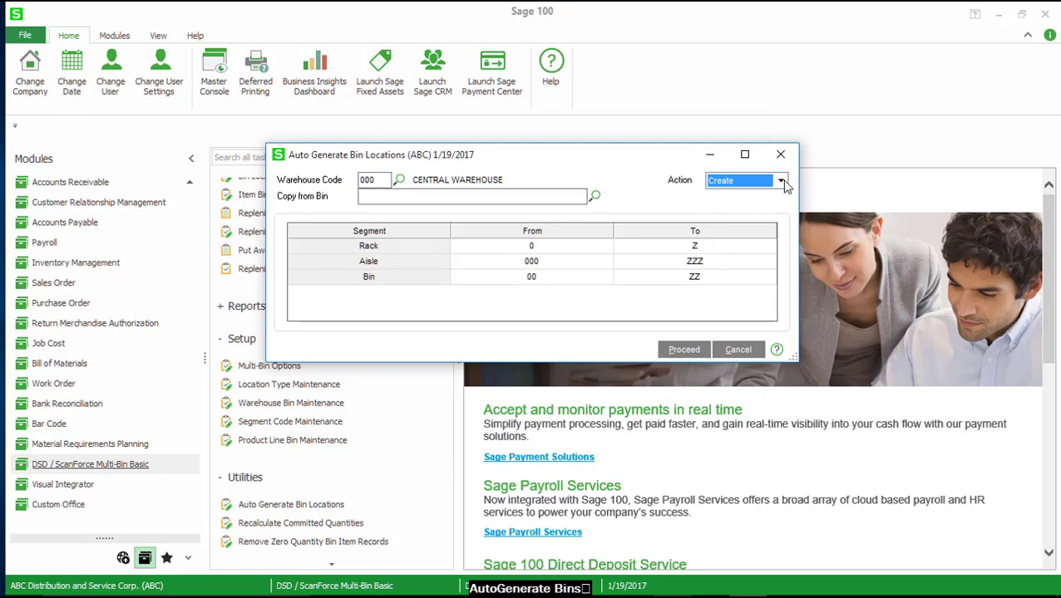
{"action": "left_click", "coordinate": [595, 197]}
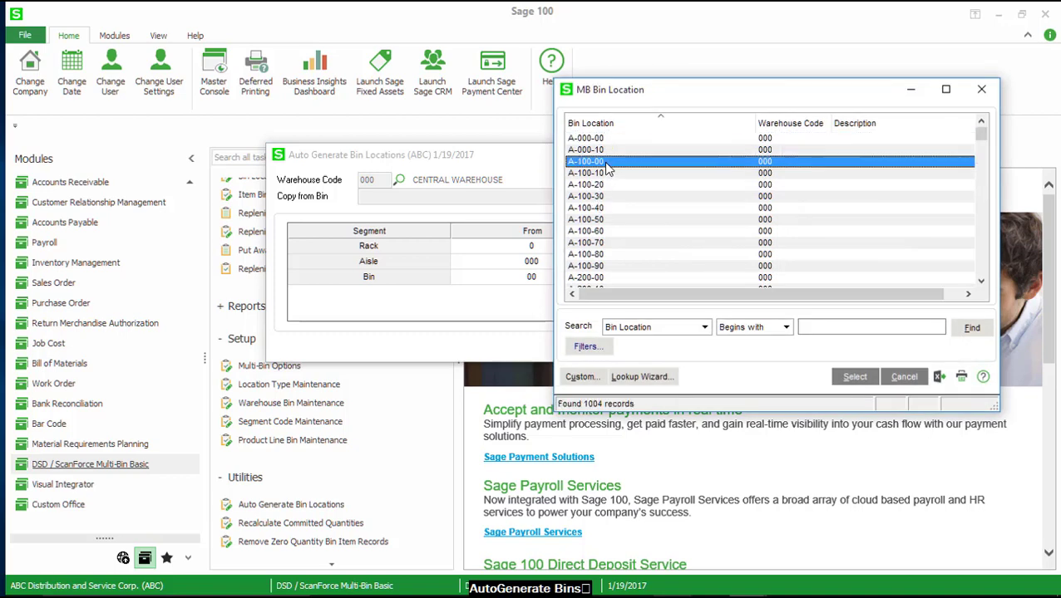
{"action": "double_click", "coordinate": [605, 163]}
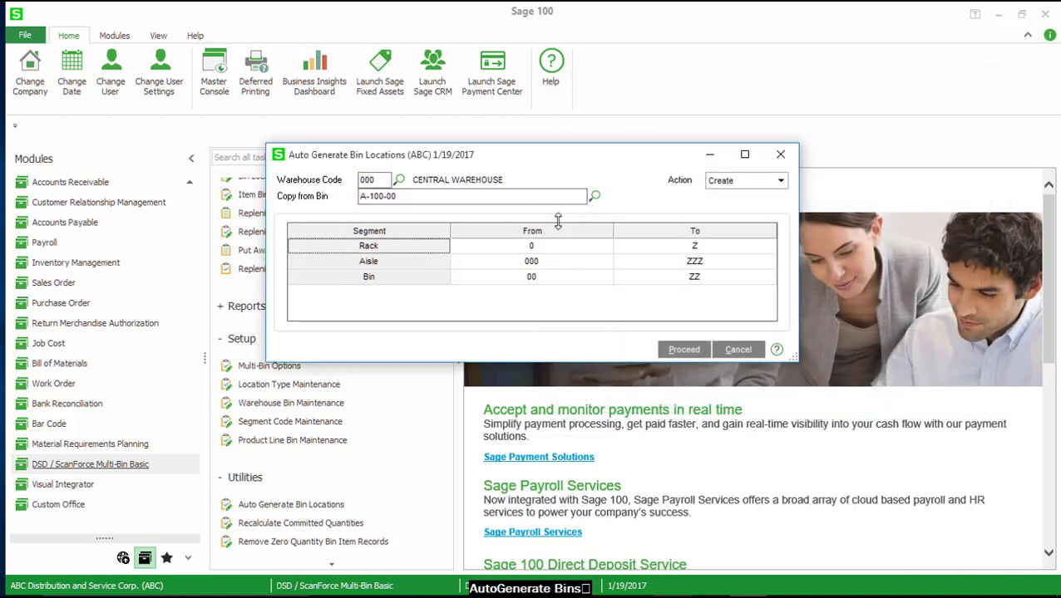
Limit the Rack range to E through E and generate the new bin locations
{"action": "left_click", "coordinate": [548, 247]}
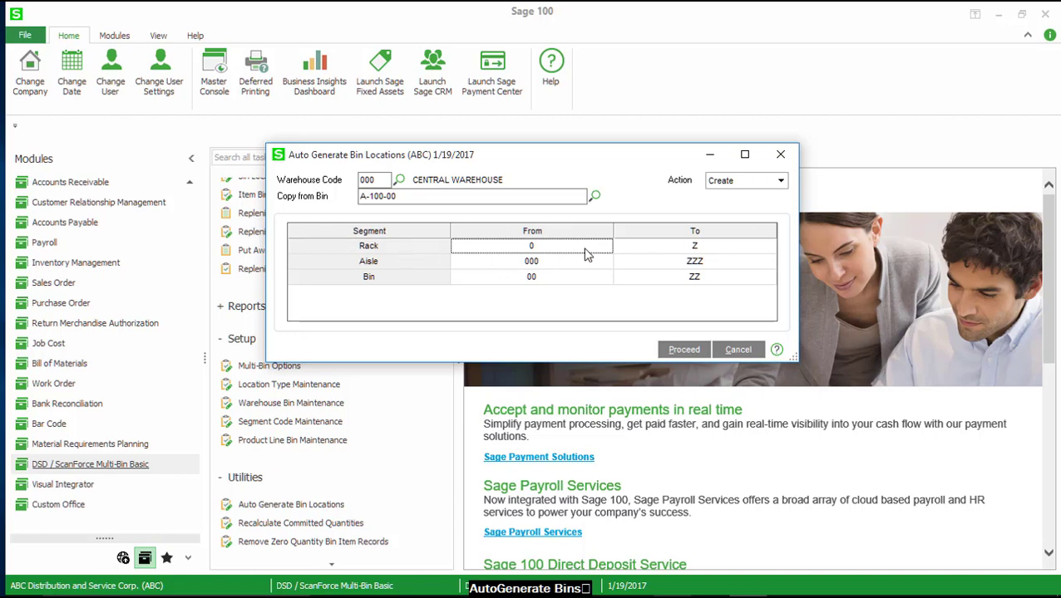
{"action": "left_click", "coordinate": [586, 248]}
{"action": "key", "text": "Tab"}
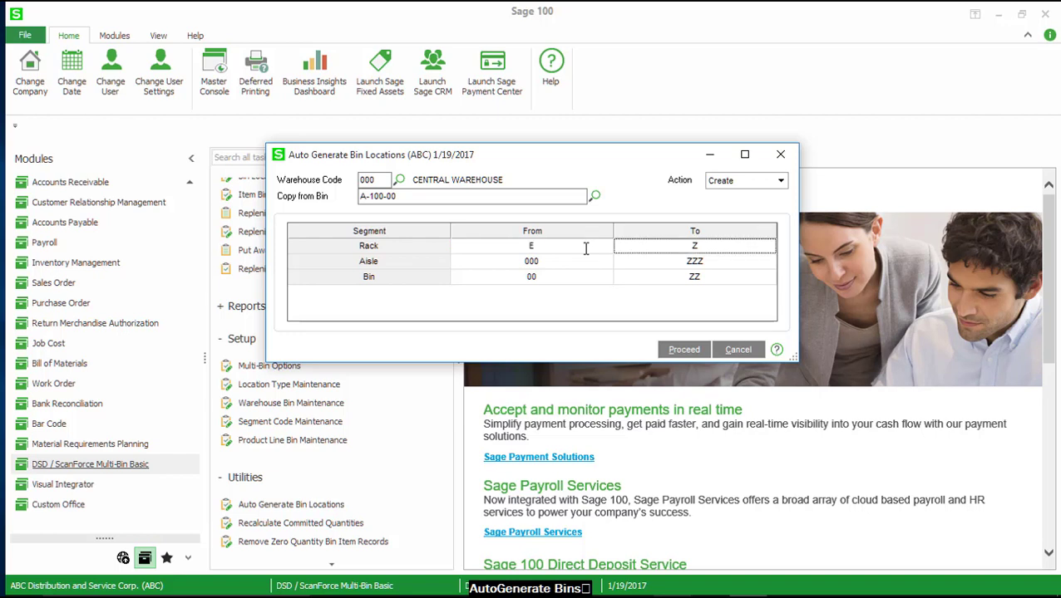
{"action": "type", "text": "E"}
{"action": "key", "text": "Tab"}
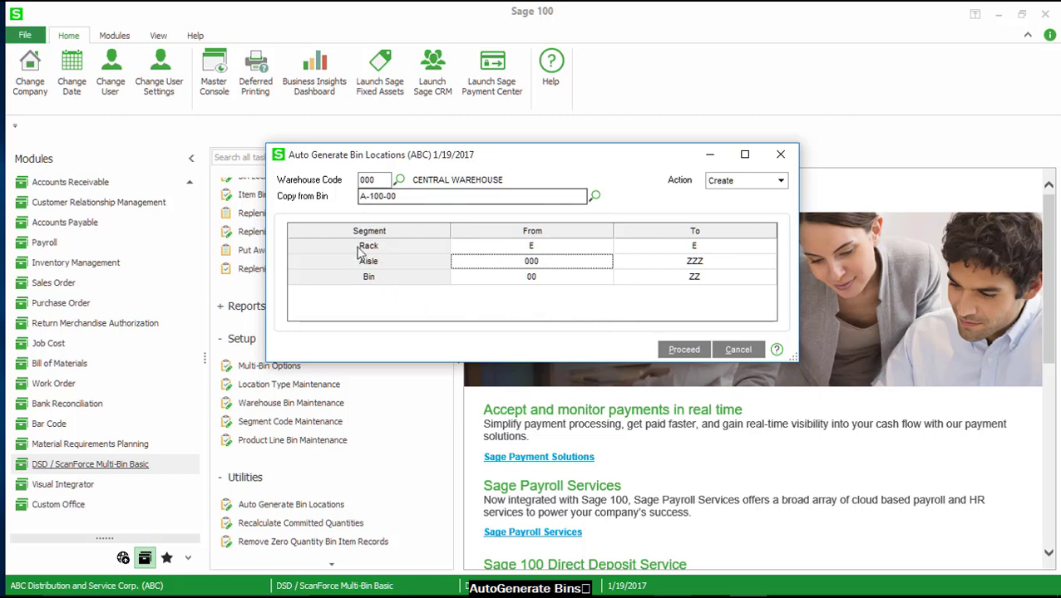
{"action": "left_click", "coordinate": [675, 352]}
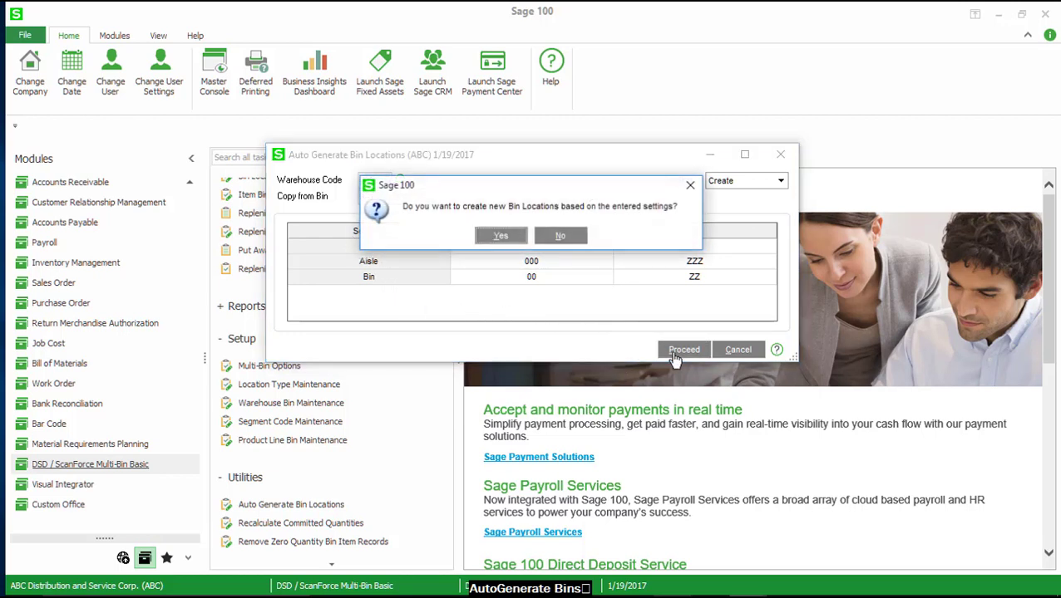
{"action": "left_click", "coordinate": [493, 240]}
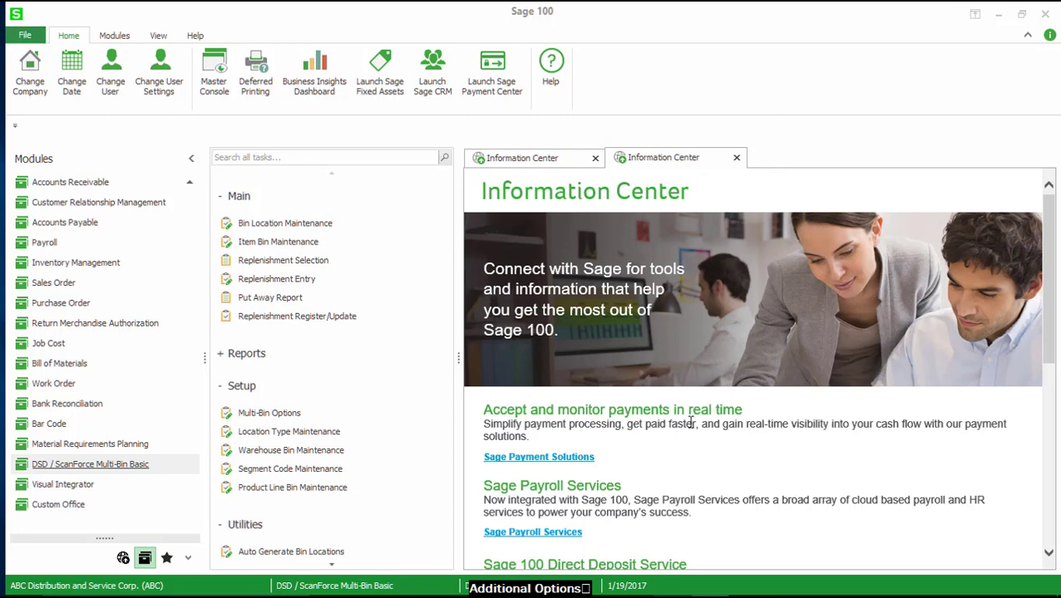
Review the multi-bin settings of product line FD&A in warehouse 001, and close Product Line Bin Maintenance without saving
{"action": "left_click", "coordinate": [331, 485]}
{"action": "left_click", "coordinate": [397, 173]}
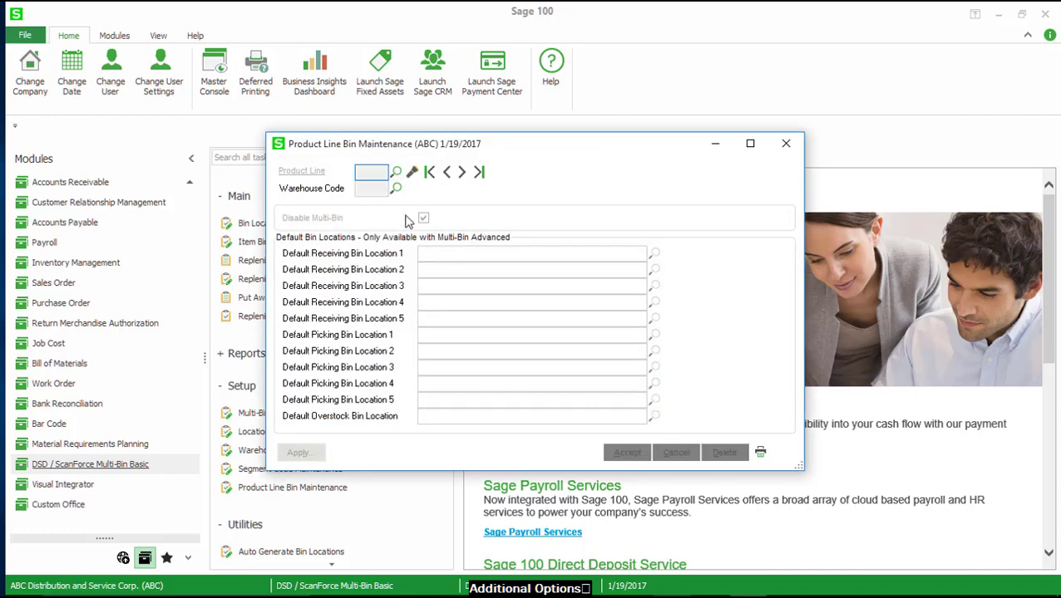
{"action": "left_click", "coordinate": [420, 205]}
{"action": "double_click", "coordinate": [420, 204]}
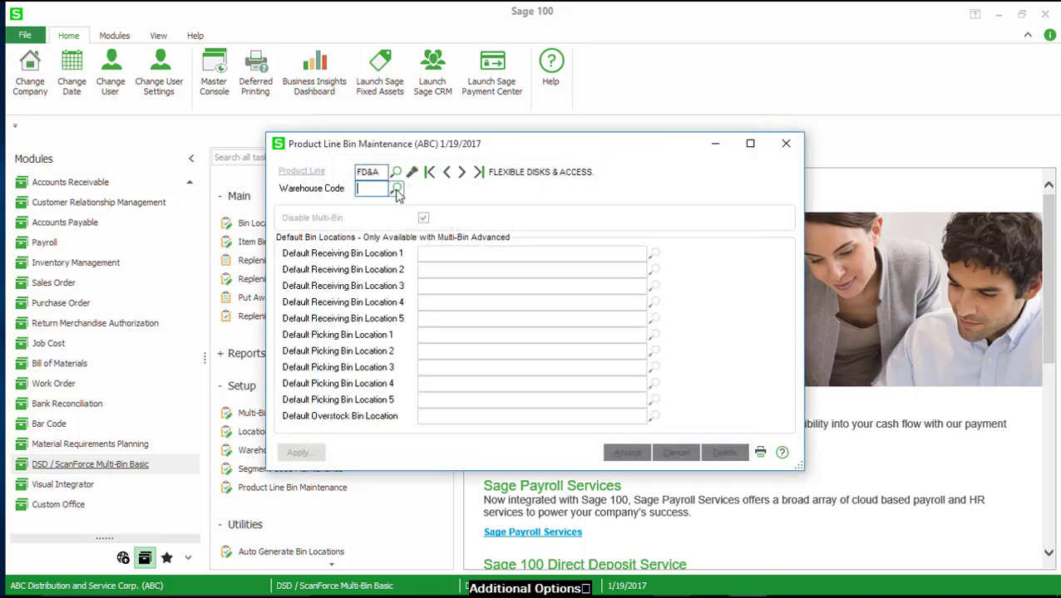
{"action": "left_click", "coordinate": [396, 188]}
{"action": "left_click", "coordinate": [419, 195]}
{"action": "double_click", "coordinate": [420, 196]}
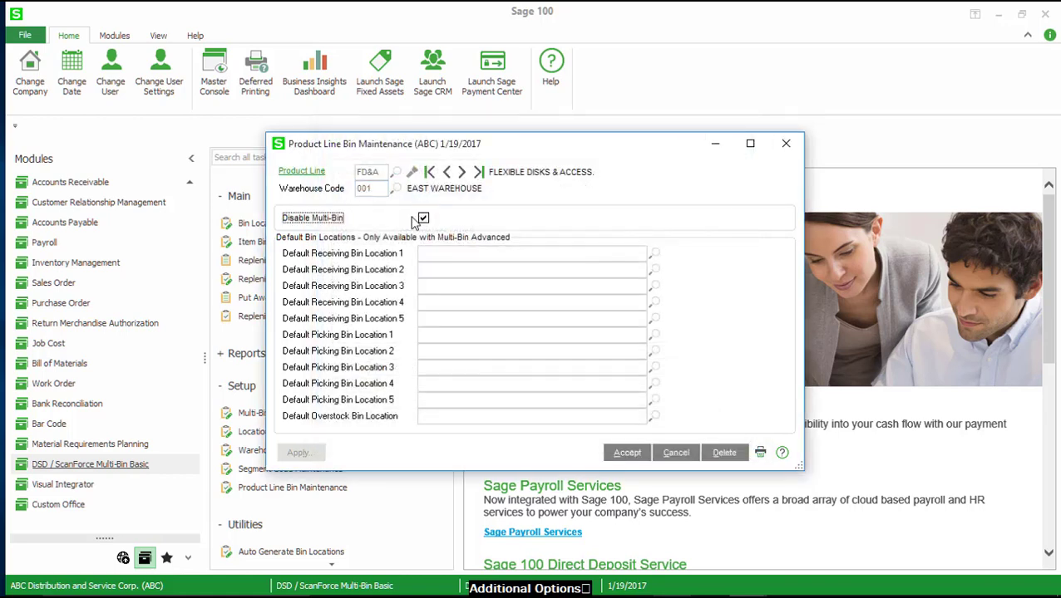
{"action": "left_click", "coordinate": [320, 222]}
{"action": "left_click", "coordinate": [677, 454]}
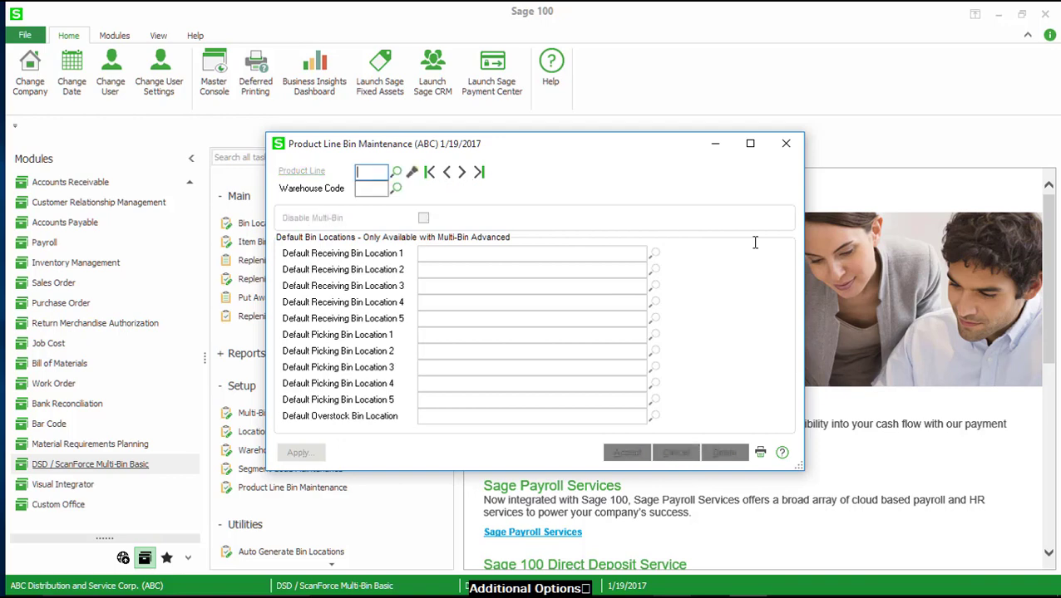
{"action": "left_click", "coordinate": [787, 145]}
Review the multi-bin settings of item 1001-HON-H252 in warehouse 001, and close Item Bin Maintenance without saving
{"action": "left_click", "coordinate": [292, 242]}
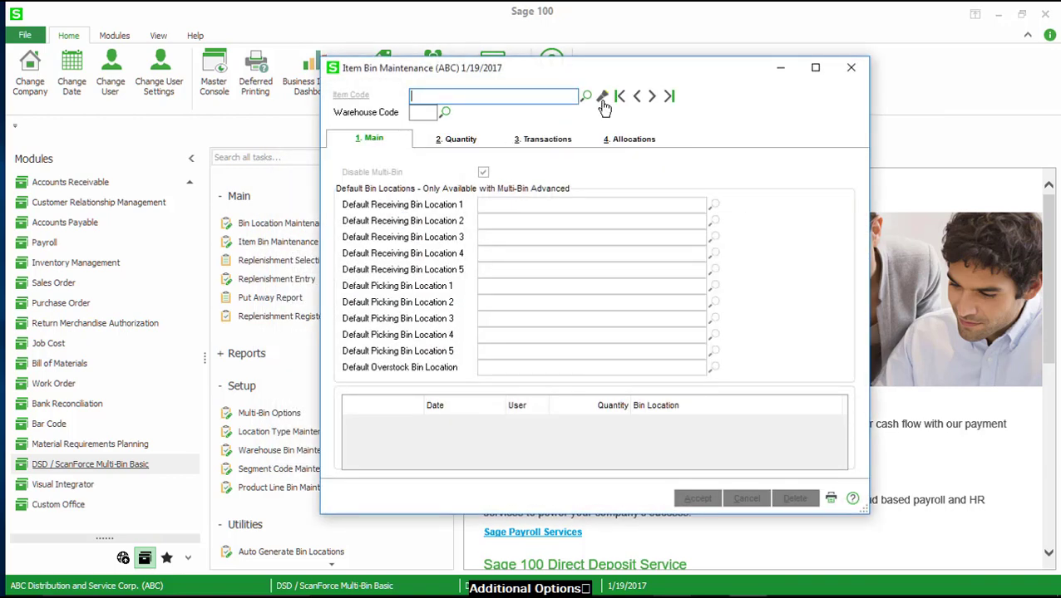
{"action": "left_click", "coordinate": [586, 97]}
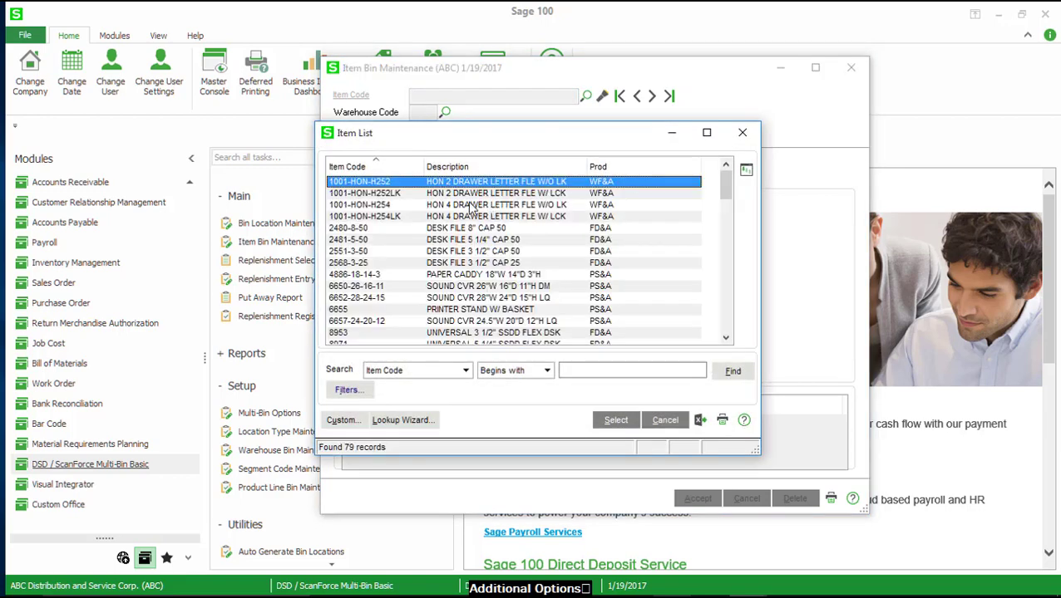
{"action": "double_click", "coordinate": [416, 182]}
{"action": "left_click", "coordinate": [443, 112]}
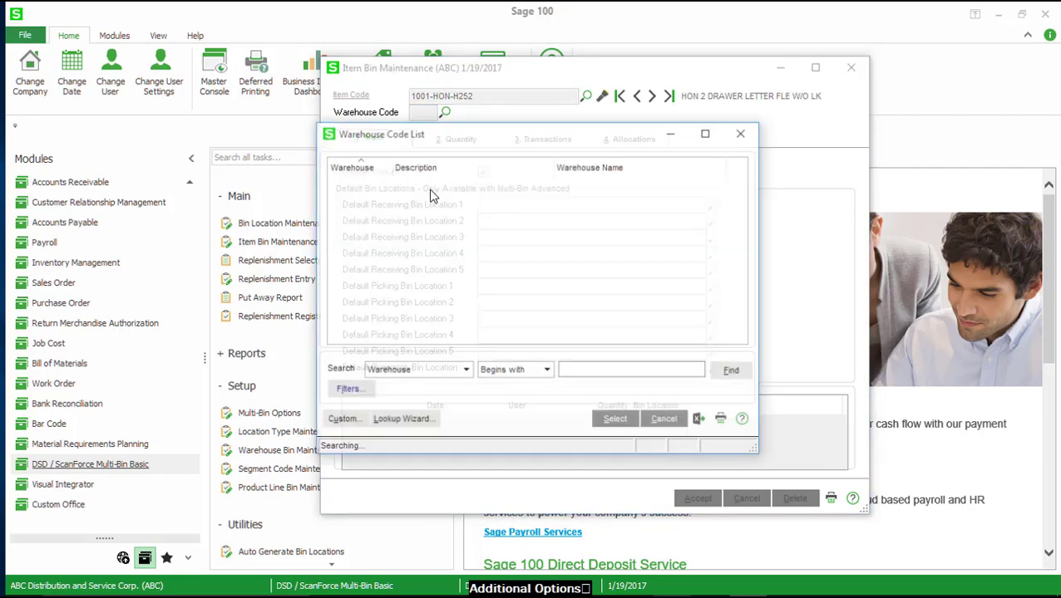
{"action": "double_click", "coordinate": [400, 193]}
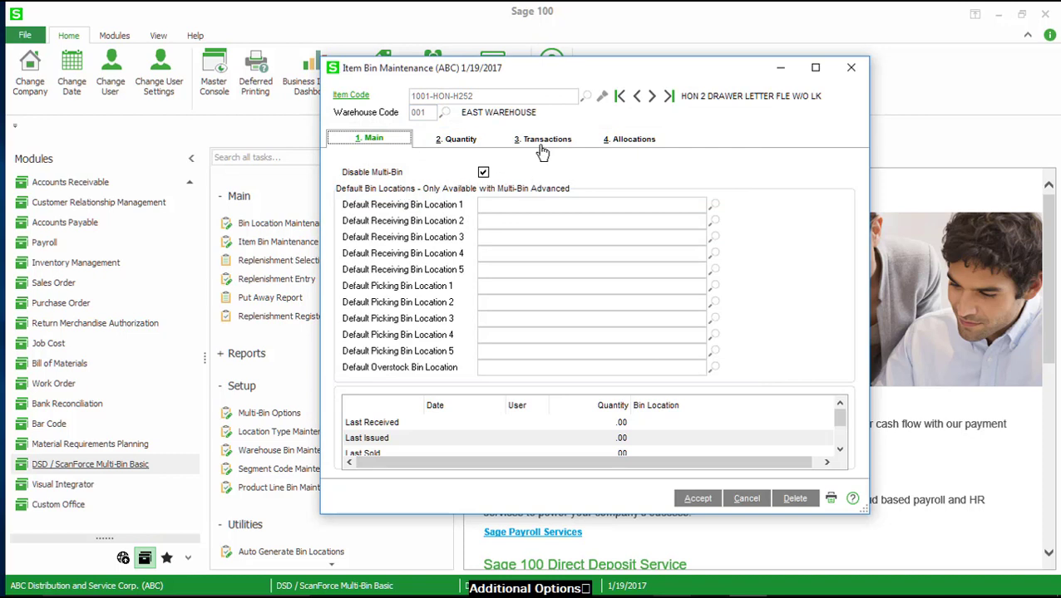
{"action": "left_click", "coordinate": [747, 499]}
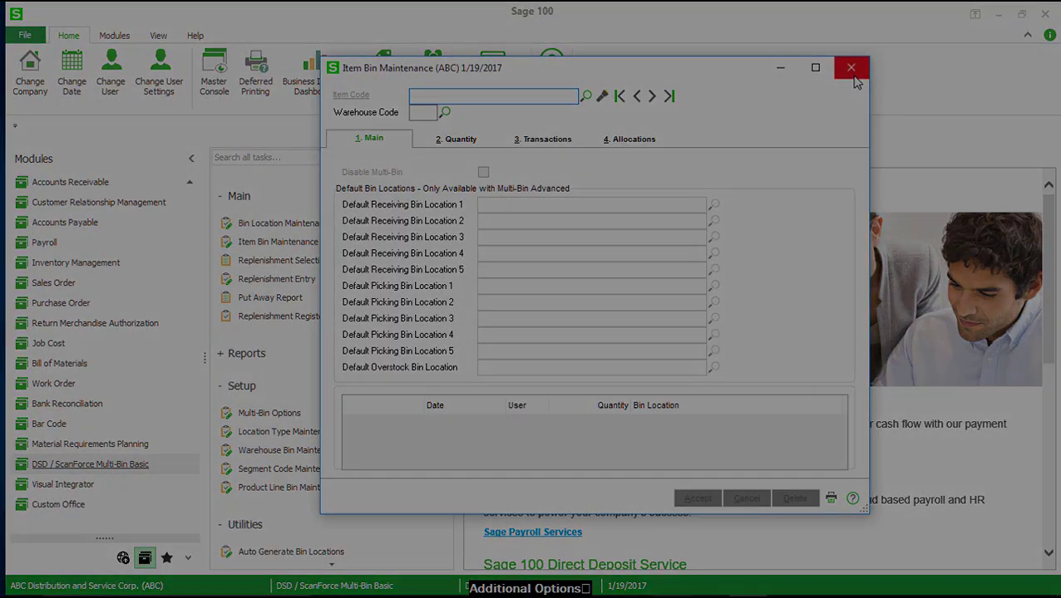
{"action": "left_click", "coordinate": [851, 68]}
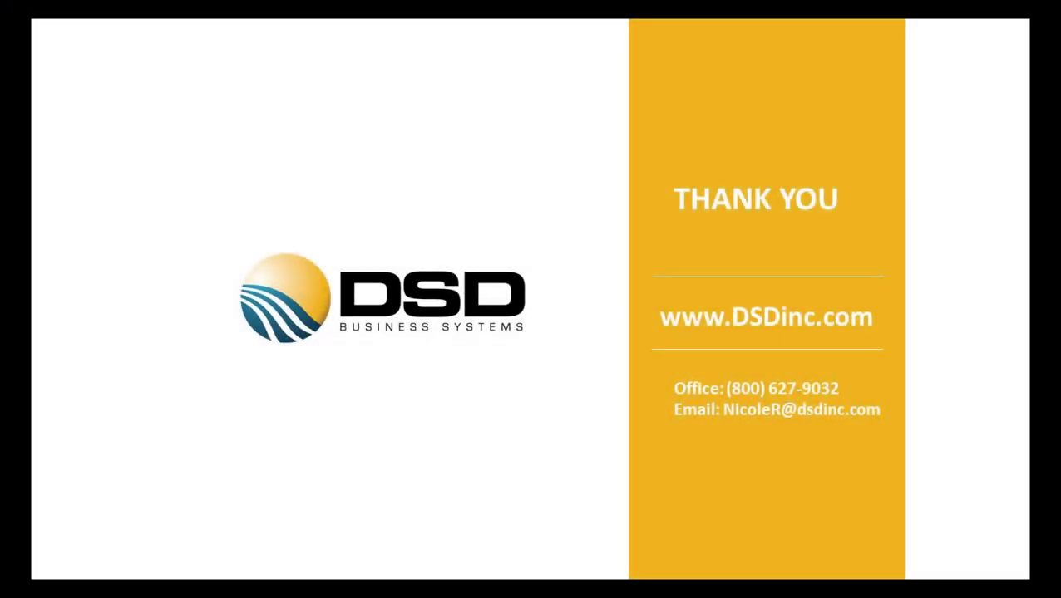